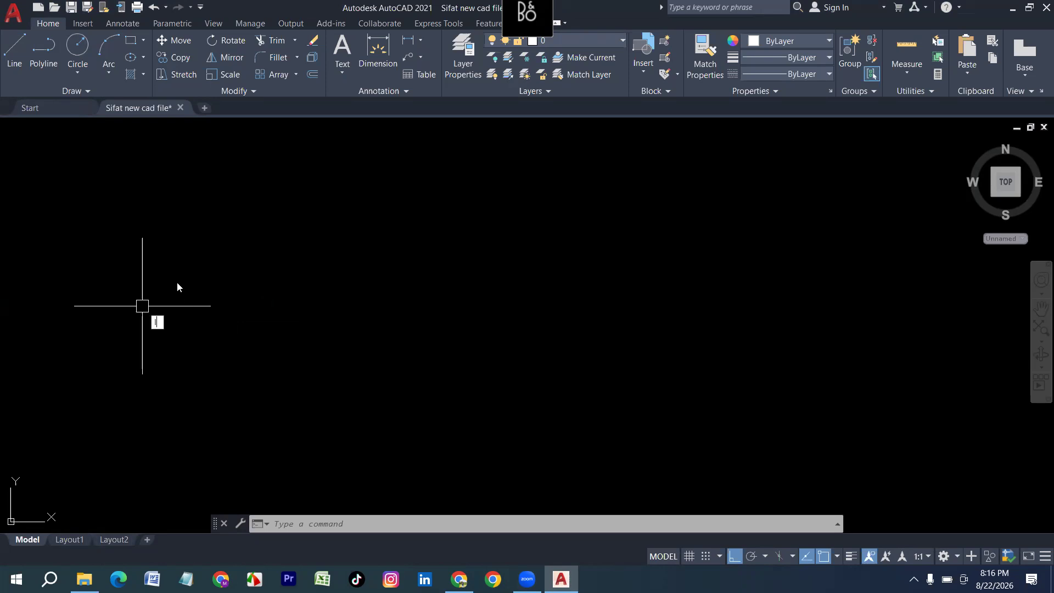
Draw a 16' horizontal line to the right and continue it with an 8' line straight down.
{"action": "key", "text": "Return"}
{"action": "left_click", "coordinate": [157, 305]}
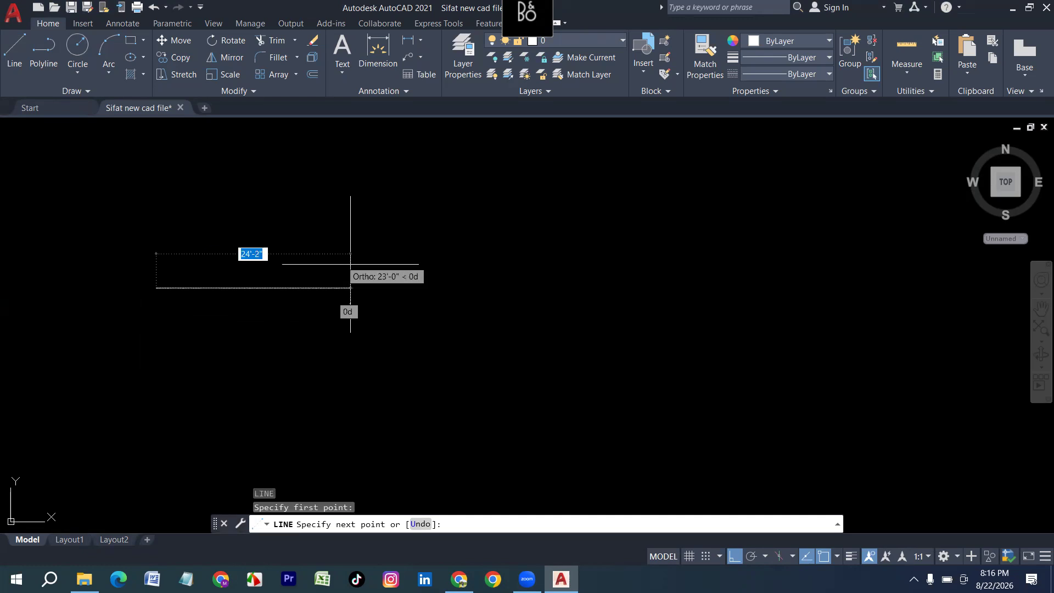
{"action": "type", "text": "1"}
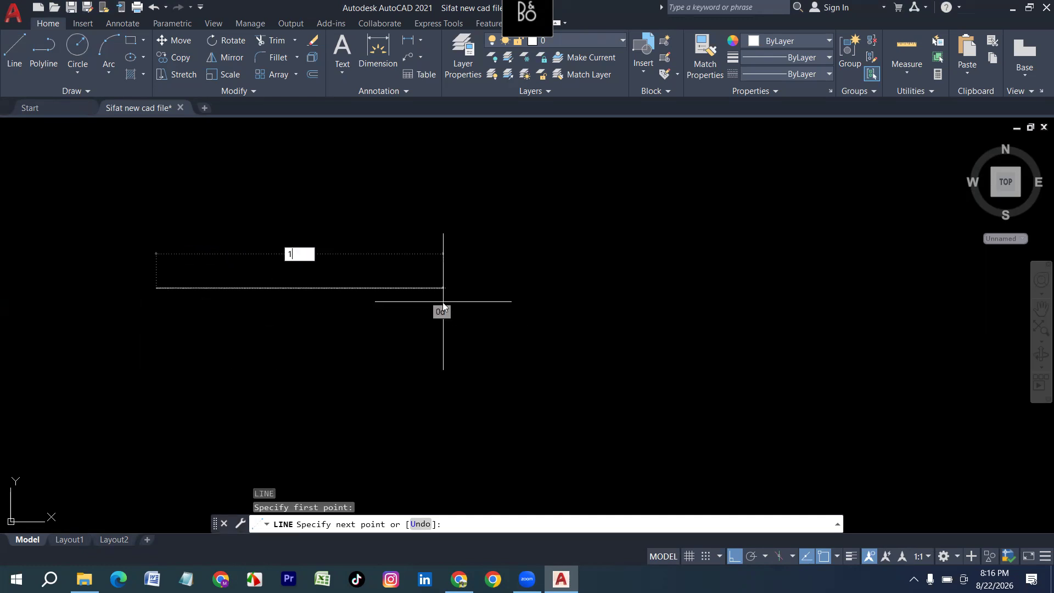
{"action": "type", "text": "6'"}
{"action": "key", "text": "Return"}
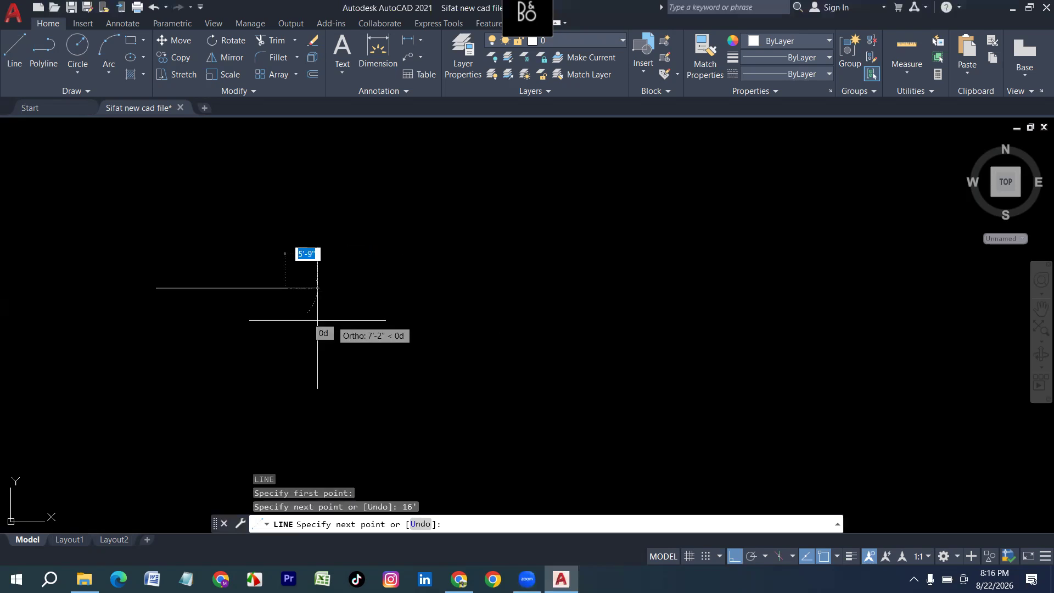
{"action": "scroll", "coordinate": [164, 315], "scroll_direction": "up", "scroll_amount": 2}
{"action": "middle_click_drag", "start_coordinate": [337, 376], "coordinate": [382, 337]}
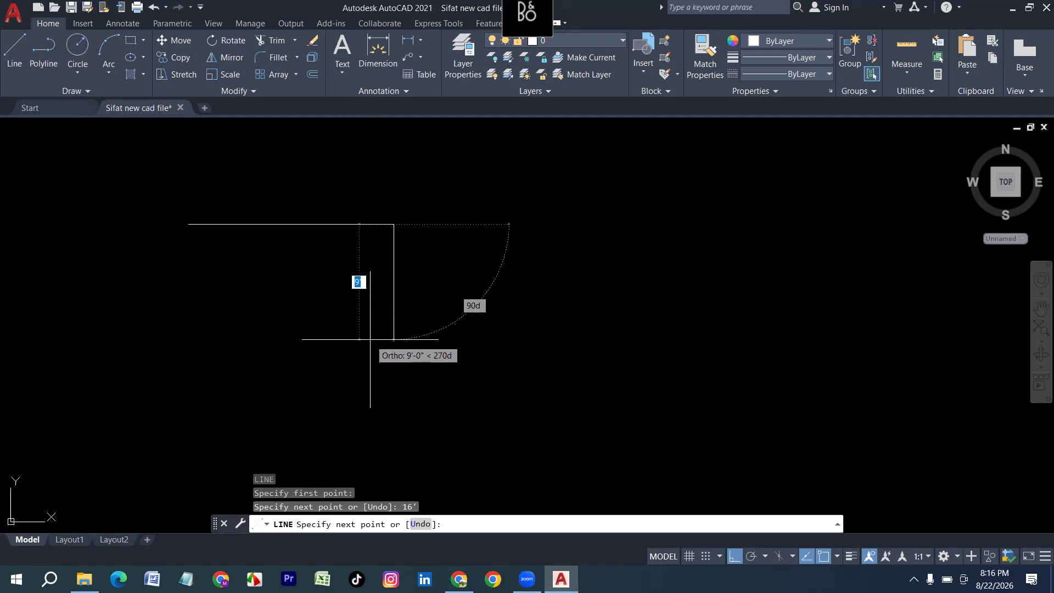
{"action": "middle_click_drag", "start_coordinate": [369, 301], "coordinate": [393, 338]}
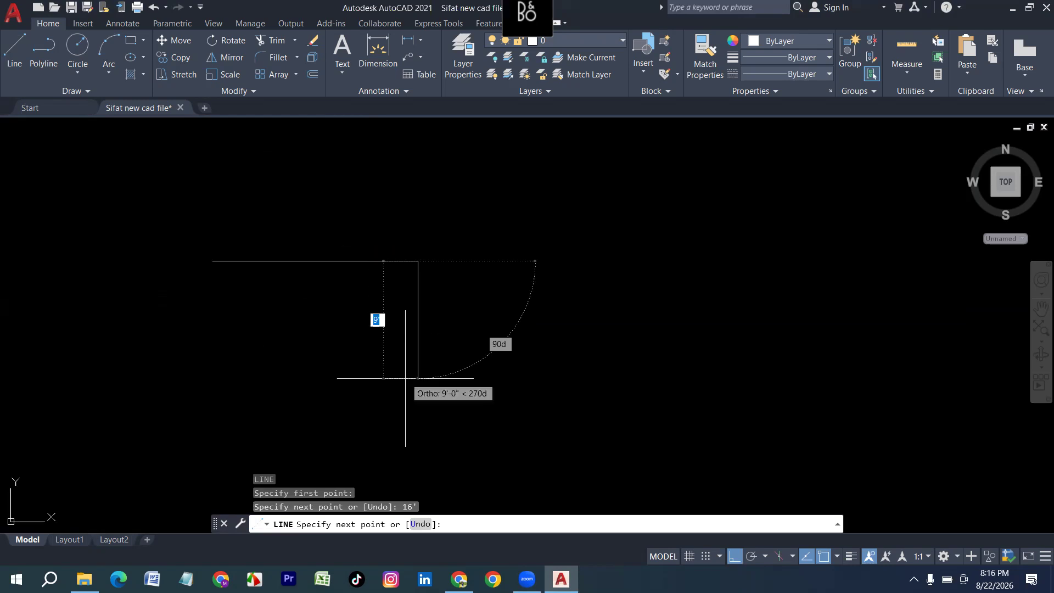
{"action": "scroll", "coordinate": [406, 378], "scroll_direction": "up", "scroll_amount": 2}
{"action": "type", "text": "8"}
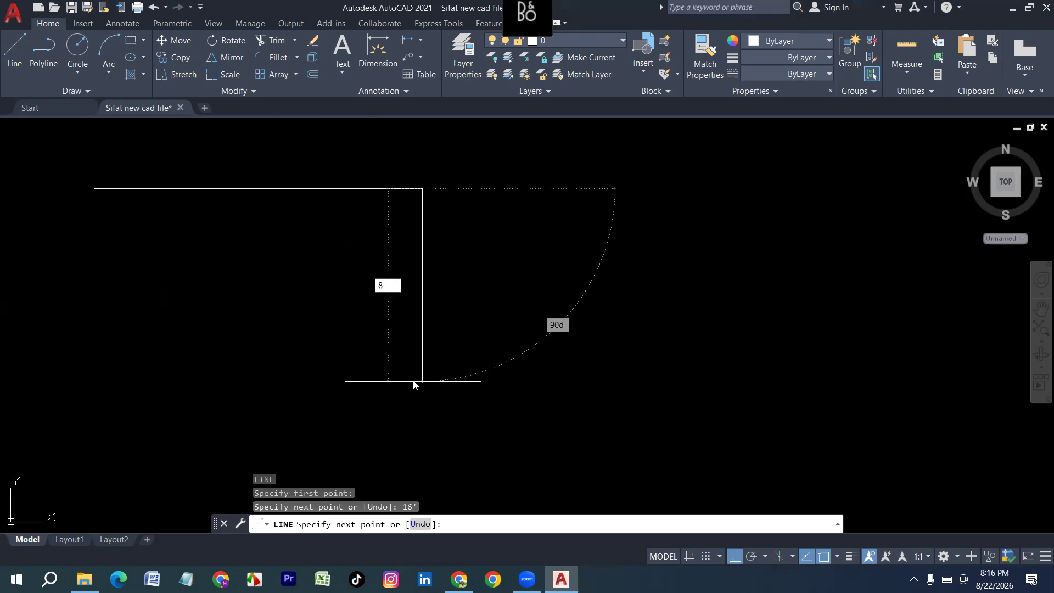
{"action": "key", "text": "Return"}
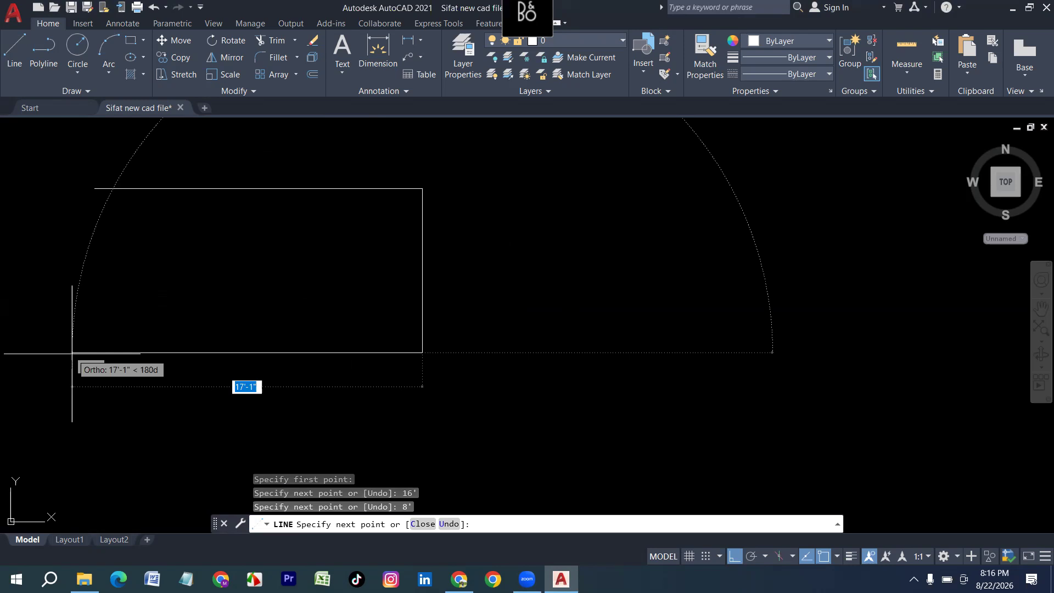
Complete the rectangle with a 16' bottom line to the left and an 8' line up to the starting point.
{"action": "type", "text": "16"}
{"action": "key", "text": "Return"}
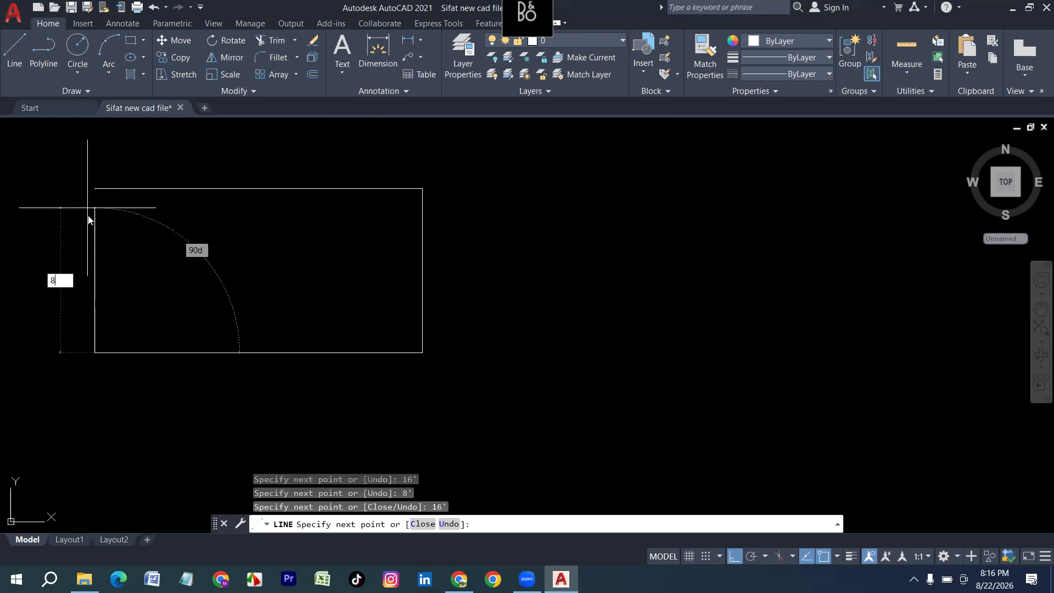
{"action": "key", "text": "Return"}
{"action": "mouse_move", "coordinate": [223, 232]}
{"action": "middle_mouse_down"}
{"action": "mouse_move", "coordinate": [211, 272]}
{"action": "mouse_move", "coordinate": [261, 266]}
{"action": "middle_mouse_up"}
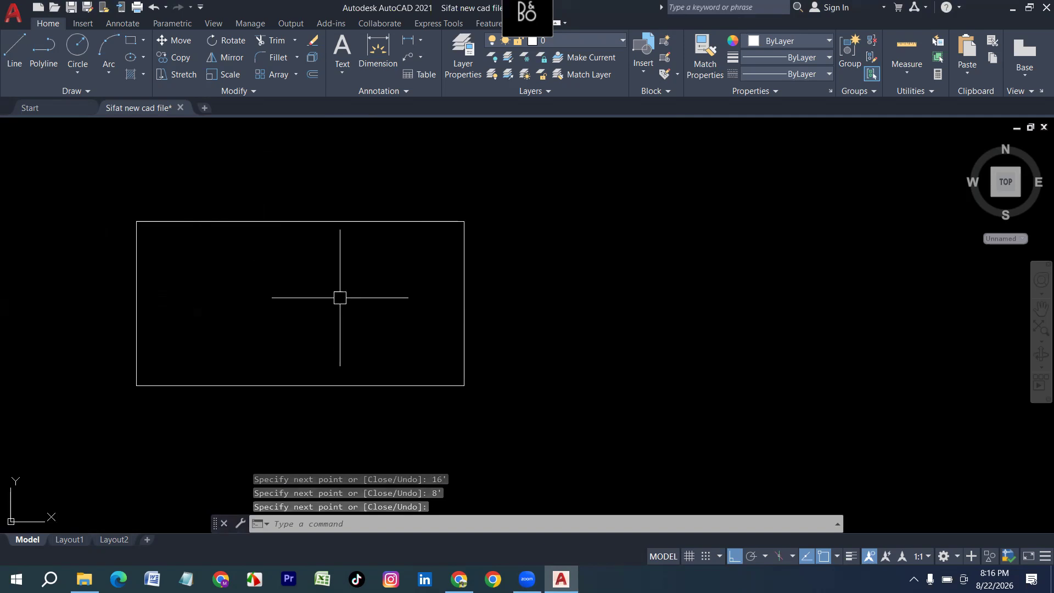
Offset all four sides of the rectangle outward by 5 inches.
{"action": "type", "text": "o"}
{"action": "key", "text": "Return"}
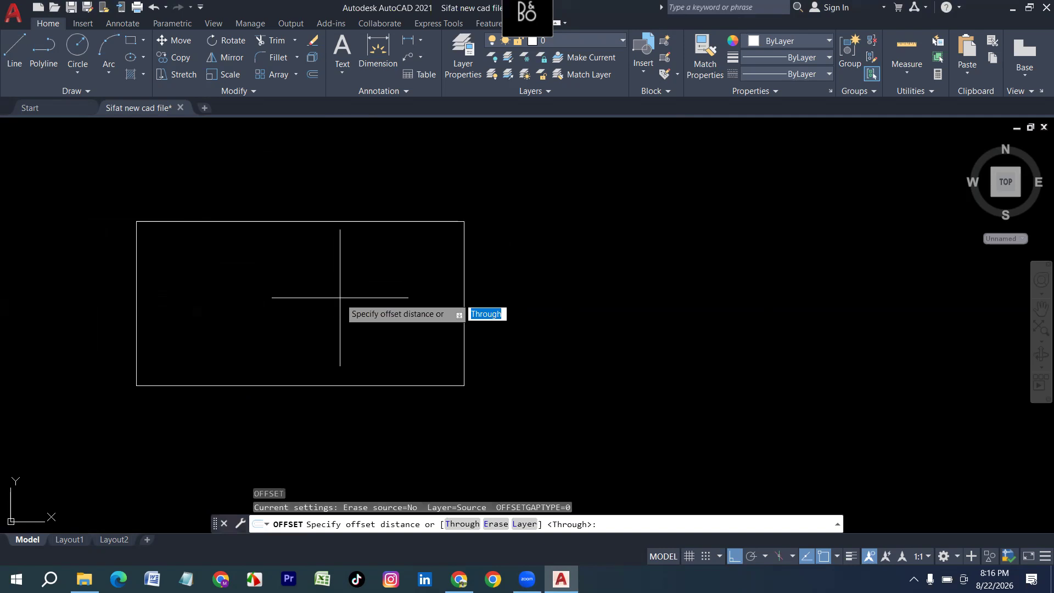
{"action": "type", "text": "5"}
{"action": "key", "text": "Return"}
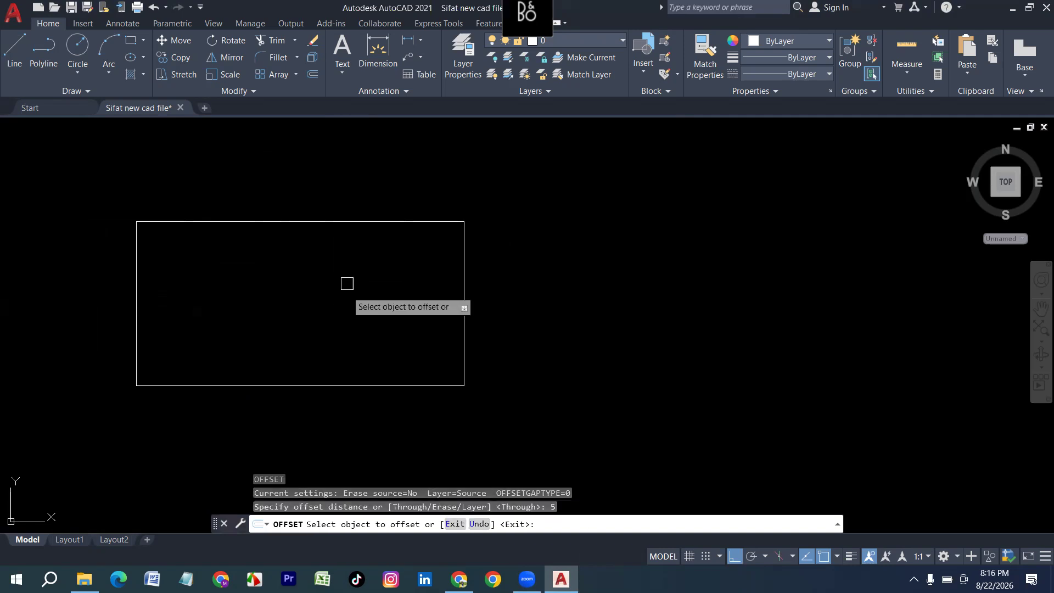
{"action": "left_click", "coordinate": [333, 221]}
{"action": "left_click", "coordinate": [339, 170]}
{"action": "left_click", "coordinate": [465, 267]}
{"action": "left_click", "coordinate": [473, 286]}
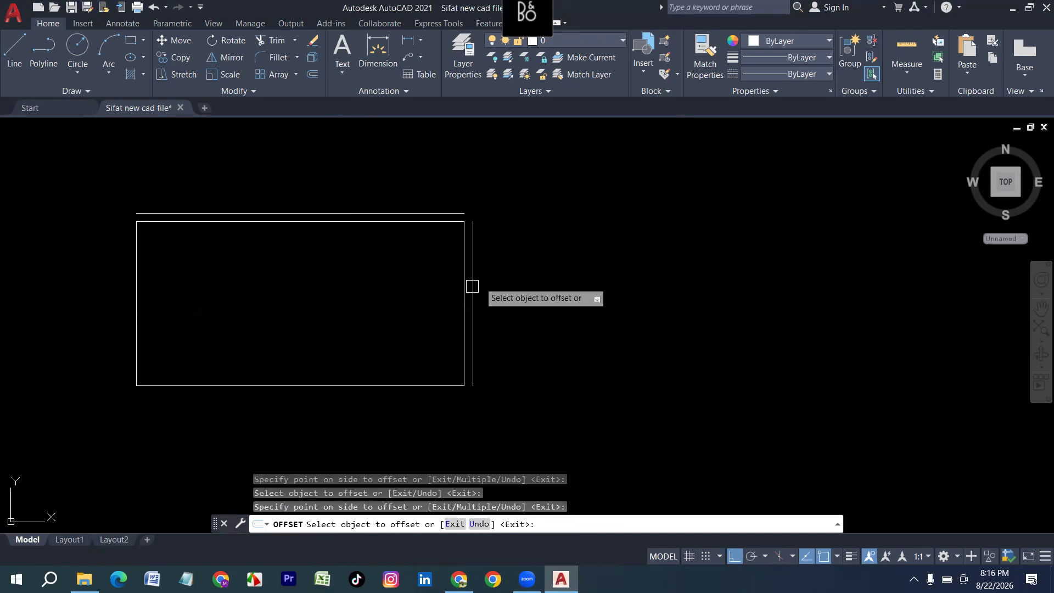
{"action": "left_click", "coordinate": [342, 384]}
{"action": "left_click", "coordinate": [313, 416]}
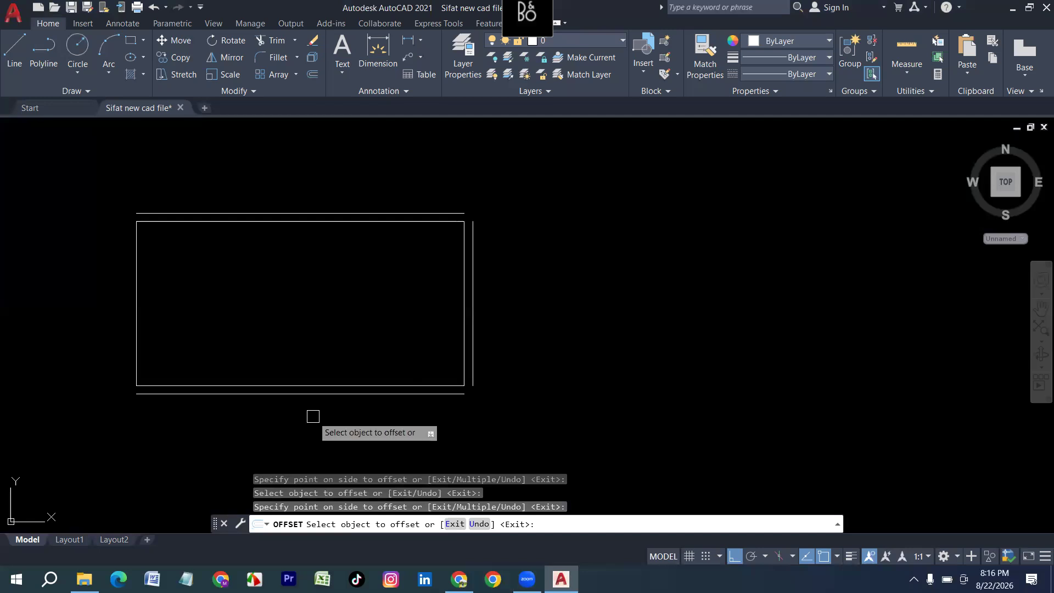
{"action": "left_click", "coordinate": [136, 290]}
{"action": "left_click", "coordinate": [119, 336]}
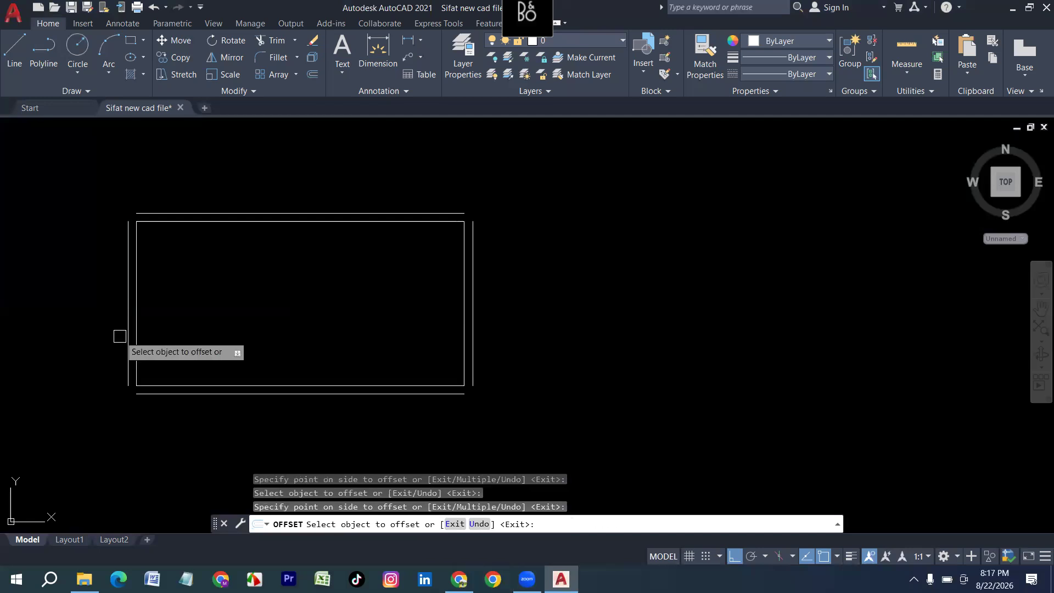
{"action": "key", "text": "Escape"}
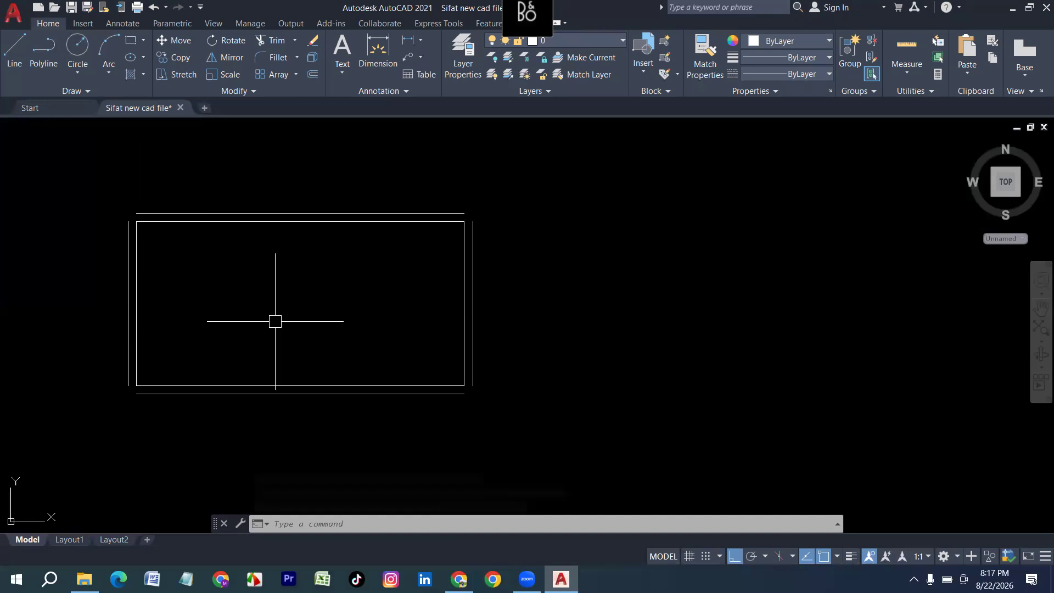
{"action": "key", "text": "Escape"}
{"action": "key", "text": "Escape"}
Try filleting the lower-right corner of the outer lines with the existing 5-inch radius, and undo the result.
{"action": "type", "text": "f"}
{"action": "key", "text": "Return"}
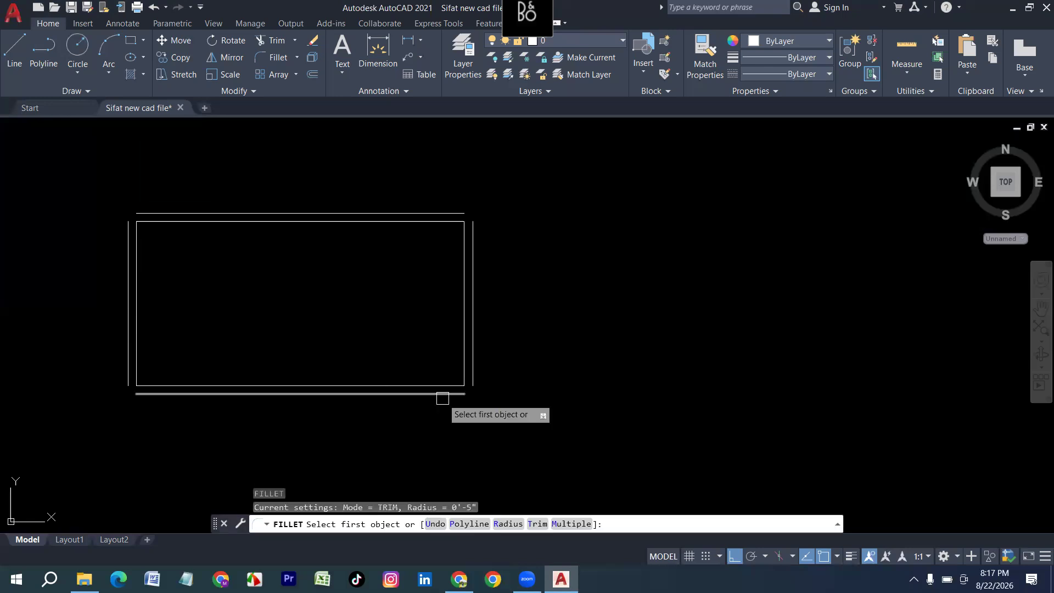
{"action": "left_click", "coordinate": [454, 394]}
{"action": "left_click", "coordinate": [472, 376]}
{"action": "scroll", "coordinate": [470, 385], "scroll_direction": "up", "scroll_amount": 5}
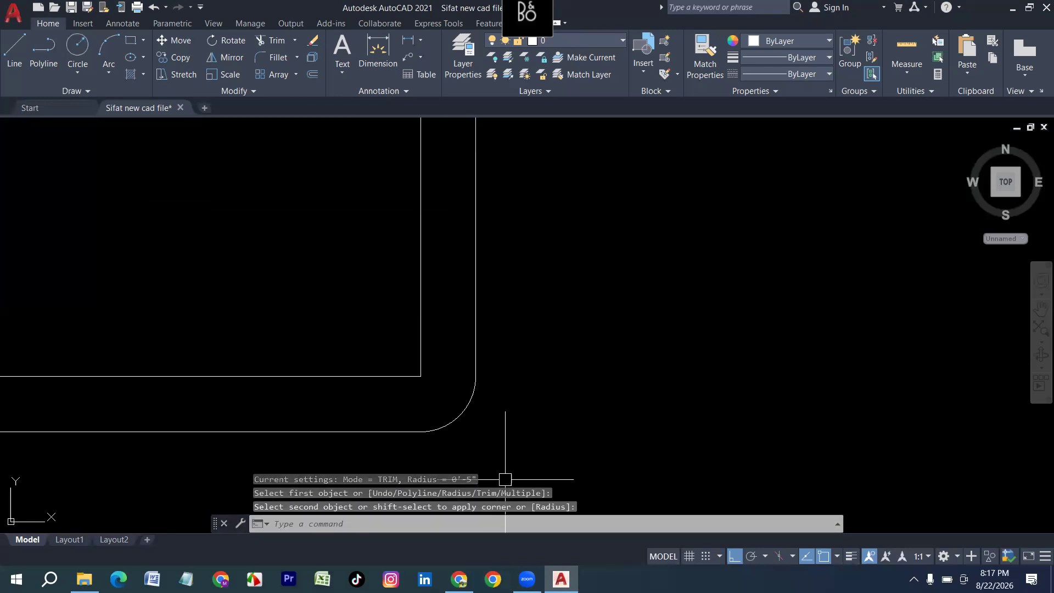
{"action": "key", "text": "ctrl+z"}
{"action": "key", "text": "ctrl+z"}
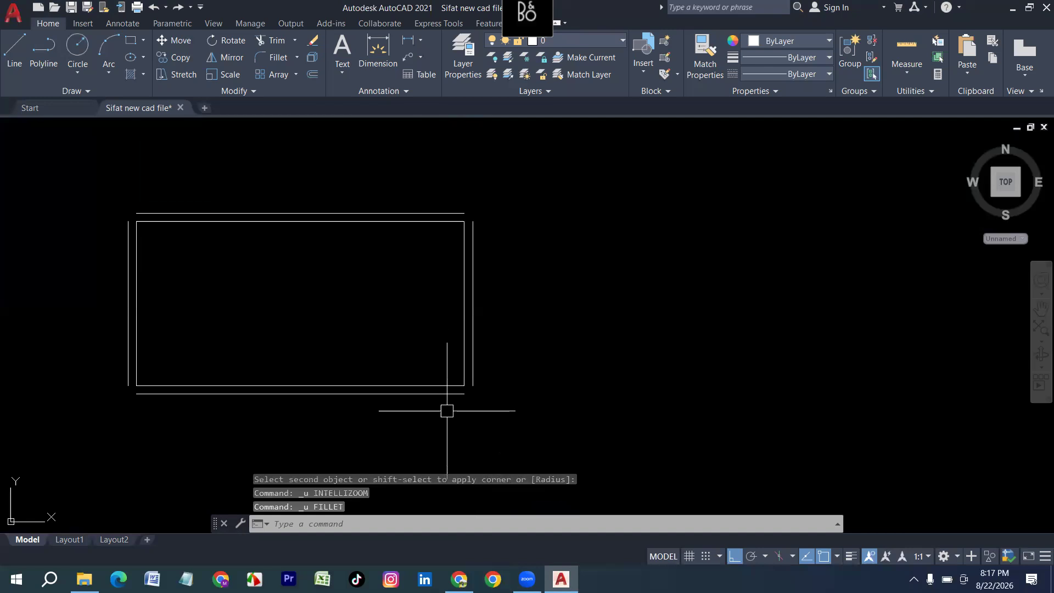
Set the fillet radius to 0 and join the outer bottom and right lines in a sharp corner.
{"action": "type", "text": "f"}
{"action": "key", "text": "Return"}
{"action": "type", "text": "r"}
{"action": "key", "text": "Return"}
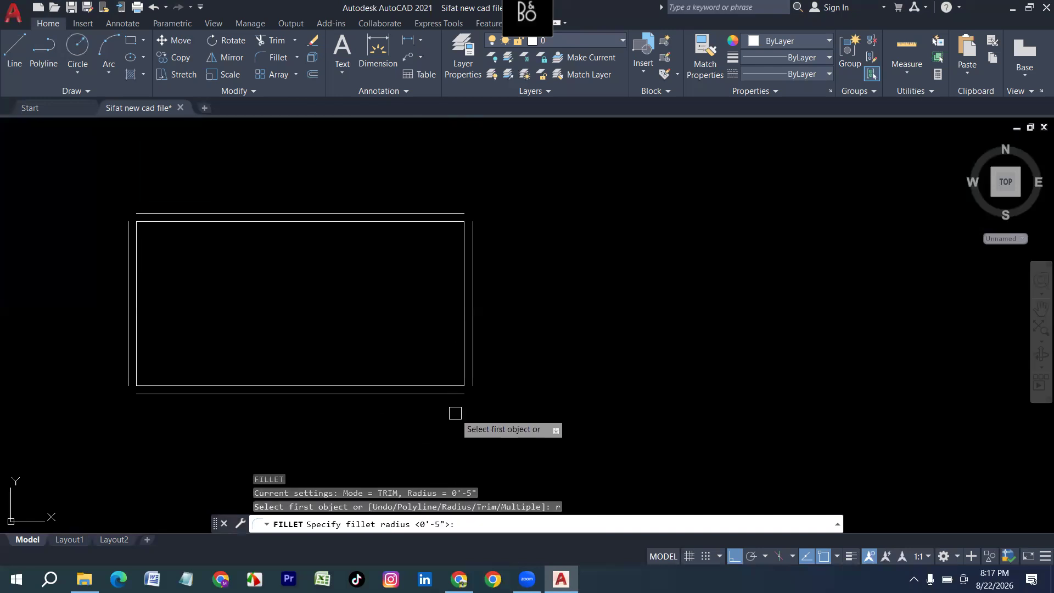
{"action": "type", "text": "0"}
{"action": "key", "text": "Return"}
{"action": "left_click", "coordinate": [453, 394]}
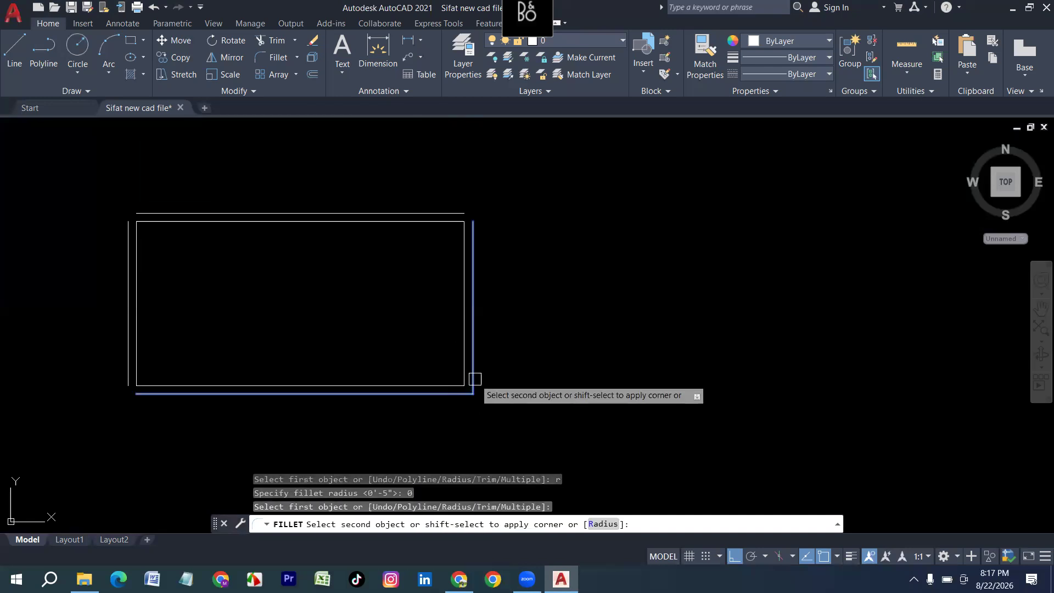
{"action": "left_click", "coordinate": [474, 378]}
{"action": "key", "text": "Escape"}
{"action": "key", "text": "Escape"}
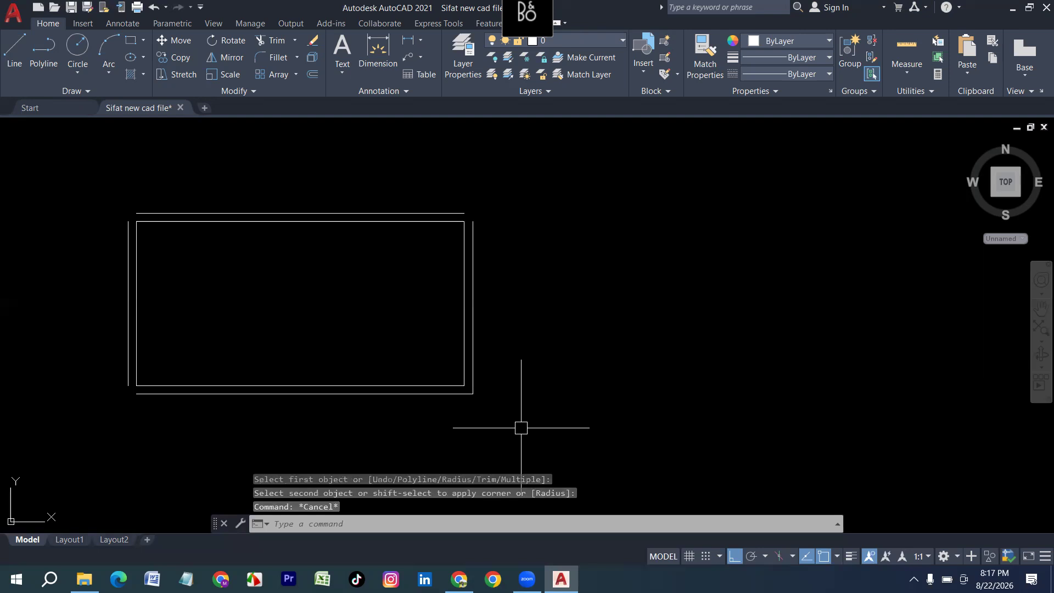
Fillet the outer right and top lines into a sharp upper-right corner.
{"action": "type", "text": "f"}
{"action": "key", "text": "Return"}
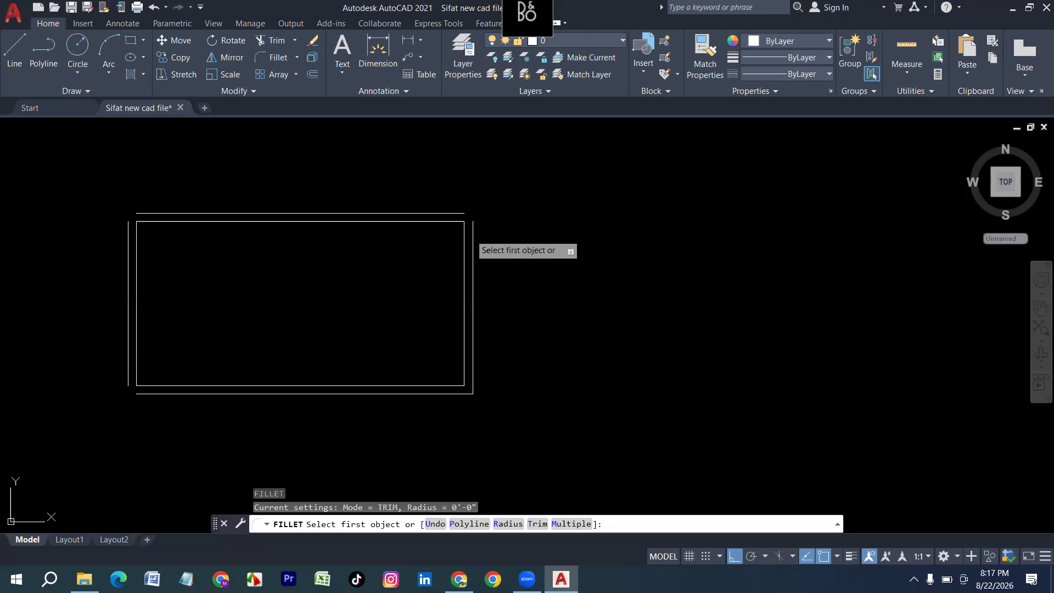
{"action": "left_click", "coordinate": [473, 244]}
{"action": "left_click", "coordinate": [447, 213]}
Fillet the outer left and top lines into a sharp upper-left corner.
{"action": "middle_click_drag", "start_coordinate": [157, 315], "coordinate": [169, 342]}
{"action": "type", "text": "f"}
{"action": "key", "text": "Return"}
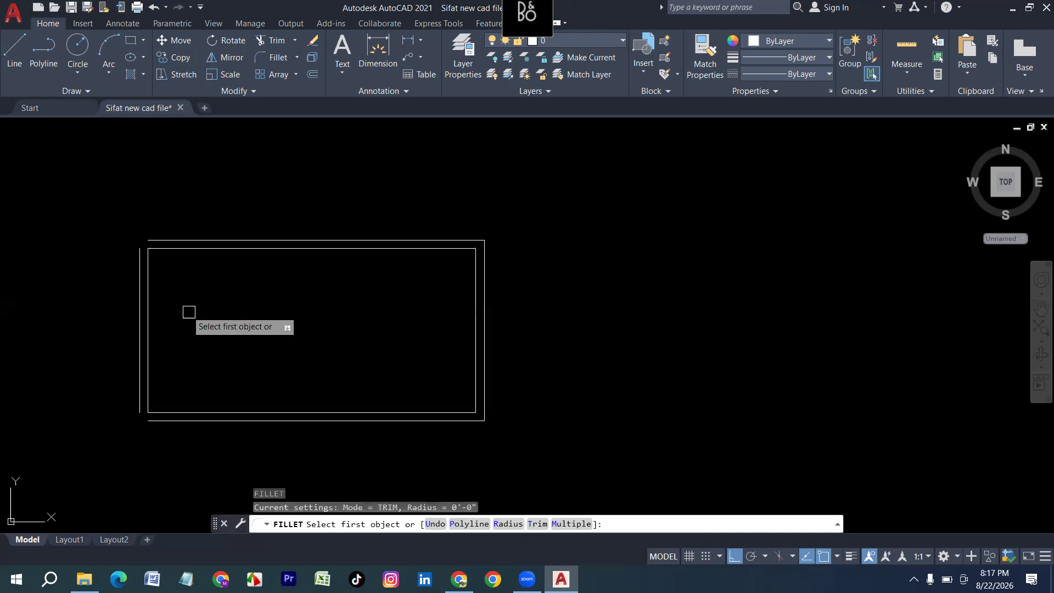
{"action": "left_click", "coordinate": [134, 266]}
{"action": "left_click", "coordinate": [138, 266]}
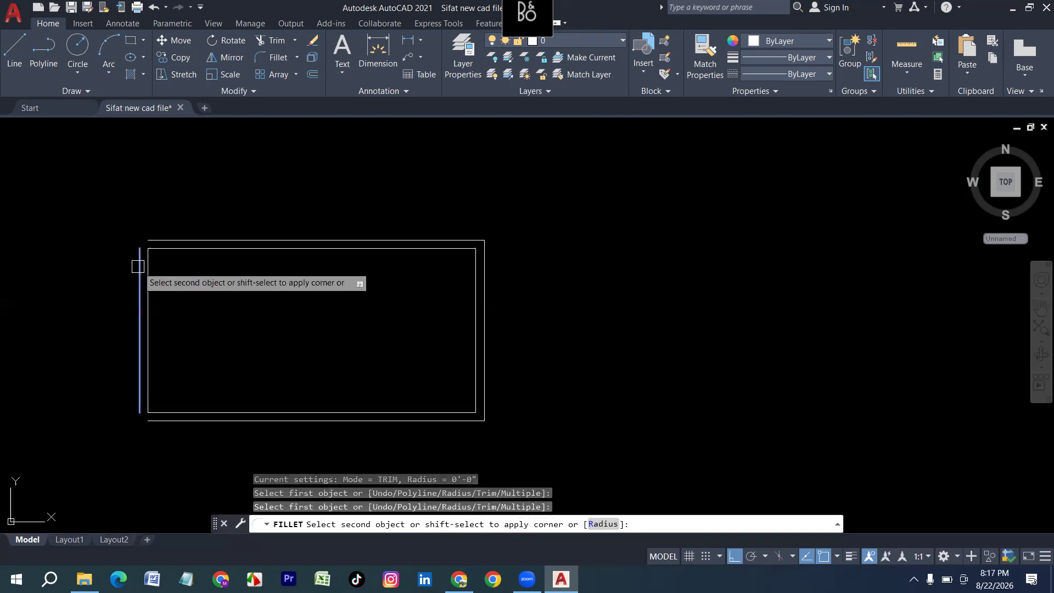
{"action": "left_click", "coordinate": [174, 240]}
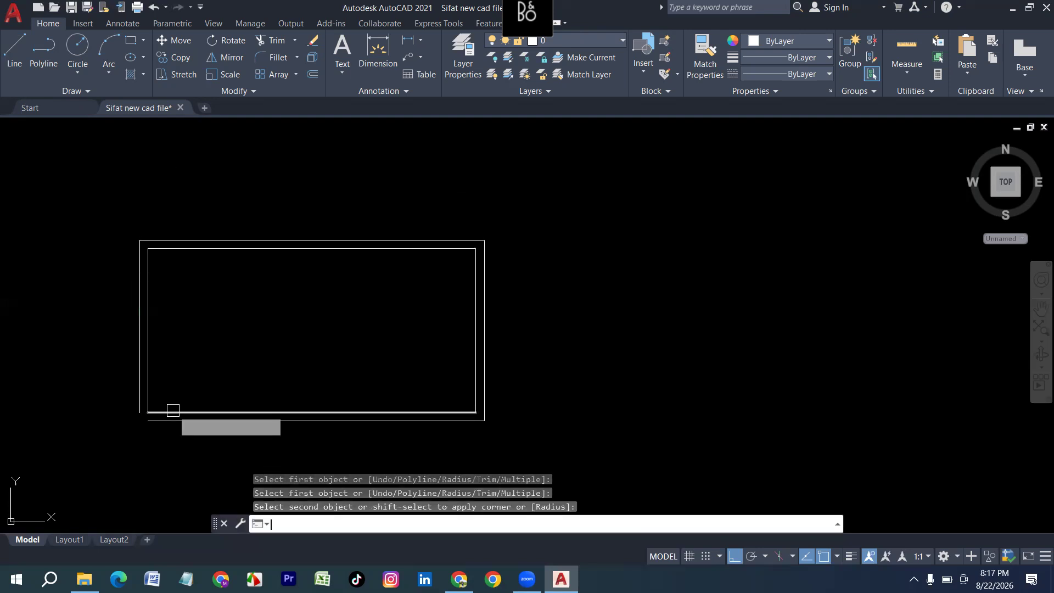
Fillet the outer bottom and left lines into a sharp lower-left corner, closing the outer rectangle.
{"action": "key", "text": "Return"}
{"action": "left_click", "coordinate": [155, 420]}
{"action": "left_click", "coordinate": [139, 393]}
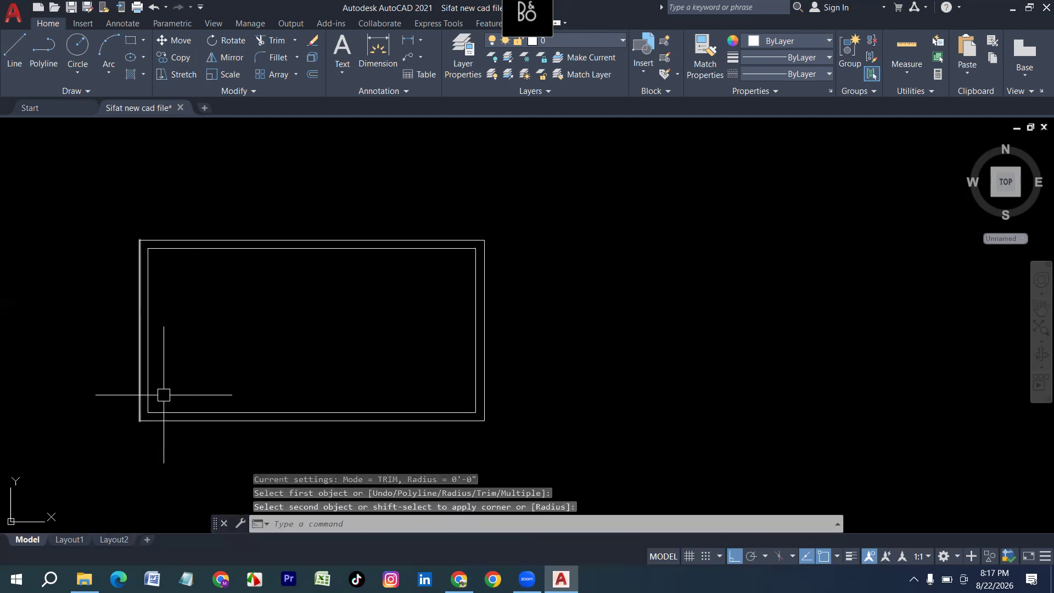
{"action": "key", "text": "Escape"}
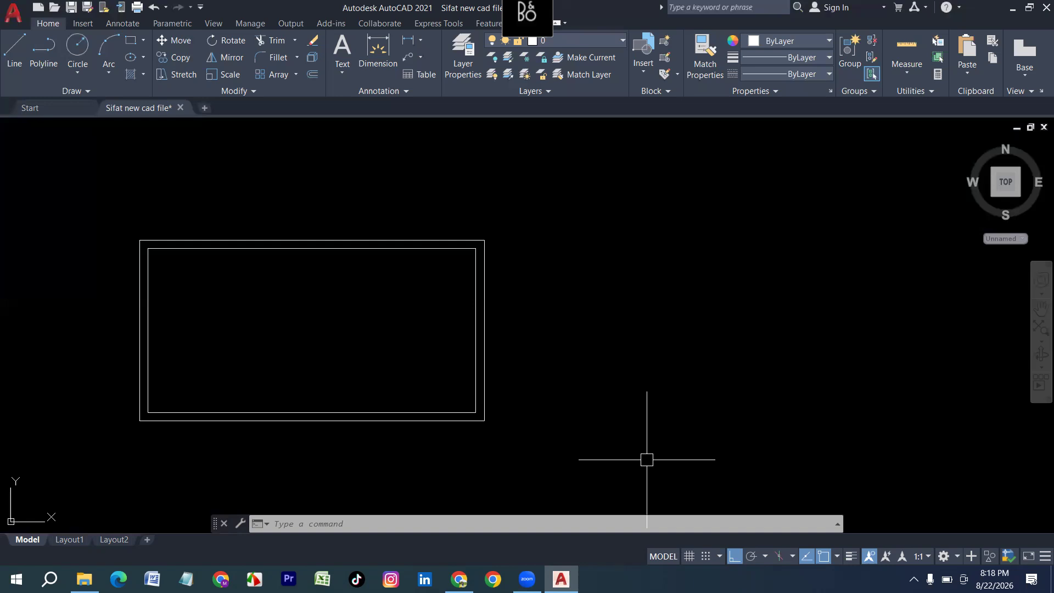
{"action": "key", "text": "Escape"}
{"action": "key", "text": "Escape"}
{"action": "key", "text": "Escape"}
Offset the inner right wall line 4' toward the inside of the room.
{"action": "type", "text": "o"}
{"action": "key", "text": "Return"}
{"action": "type", "text": "4'"}
{"action": "key", "text": "Return"}
{"action": "left_click", "coordinate": [475, 359]}
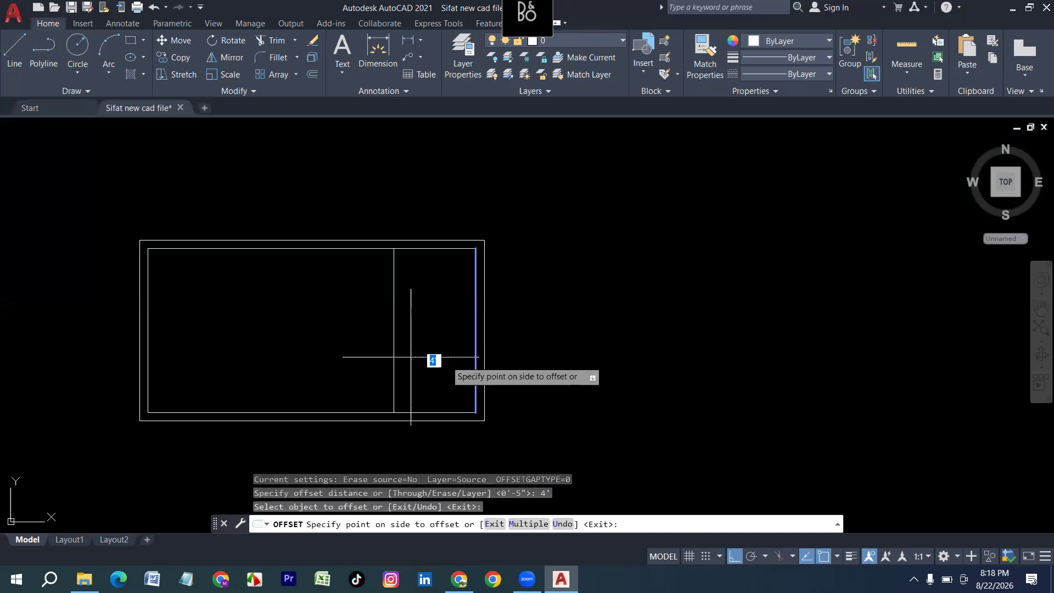
{"action": "left_click", "coordinate": [356, 356]}
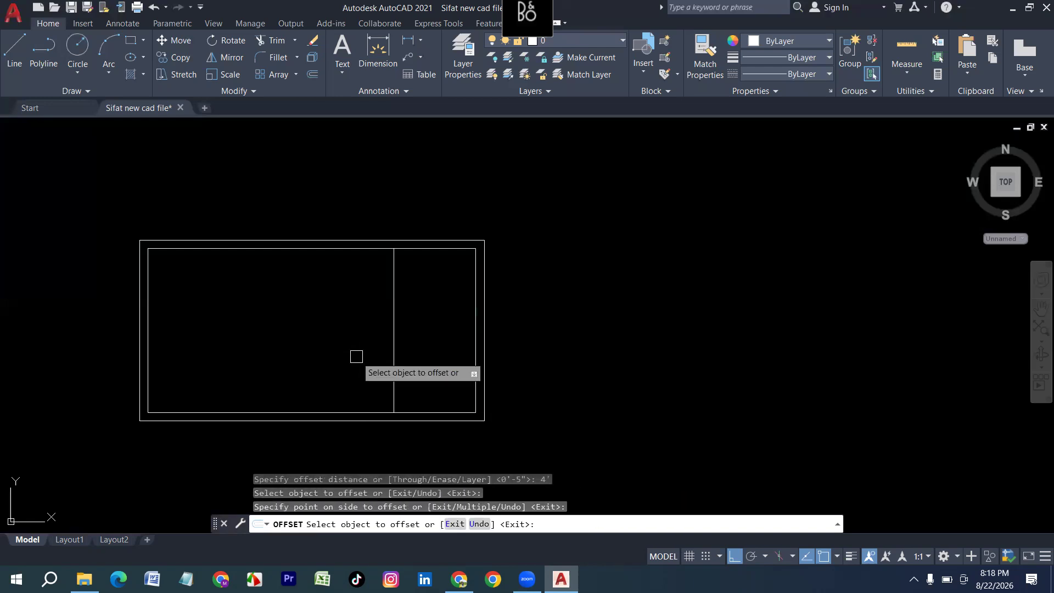
{"action": "key", "text": "Escape"}
Copy the whole double-line rectangle with its dividing line horizontally to the empty space on its right.
{"action": "scroll", "coordinate": [359, 359], "scroll_direction": "down", "scroll_amount": 4}
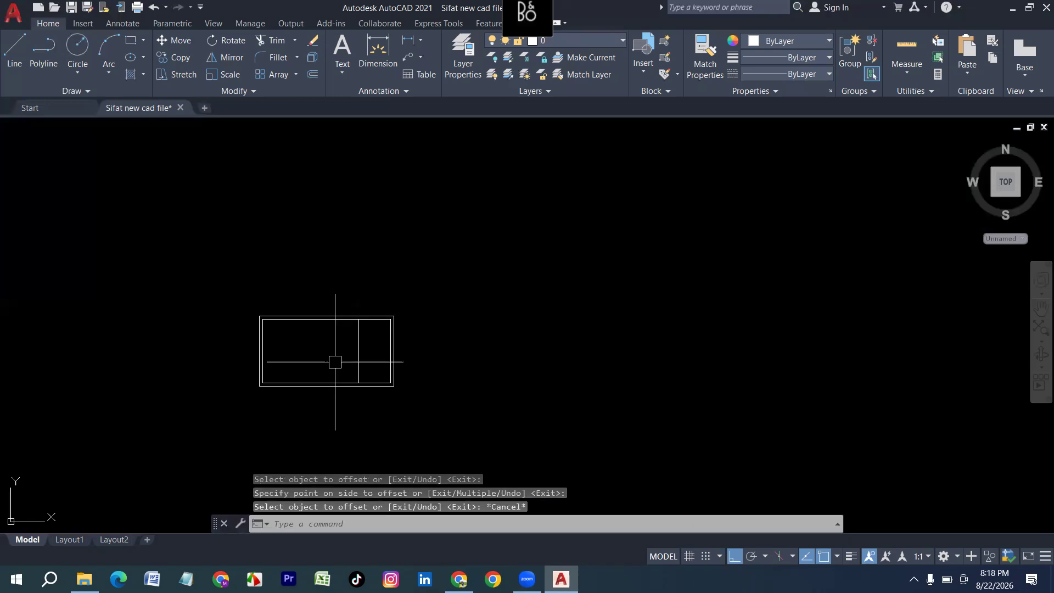
{"action": "left_click", "coordinate": [459, 411]}
{"action": "left_click", "coordinate": [221, 297]}
{"action": "type", "text": "co"}
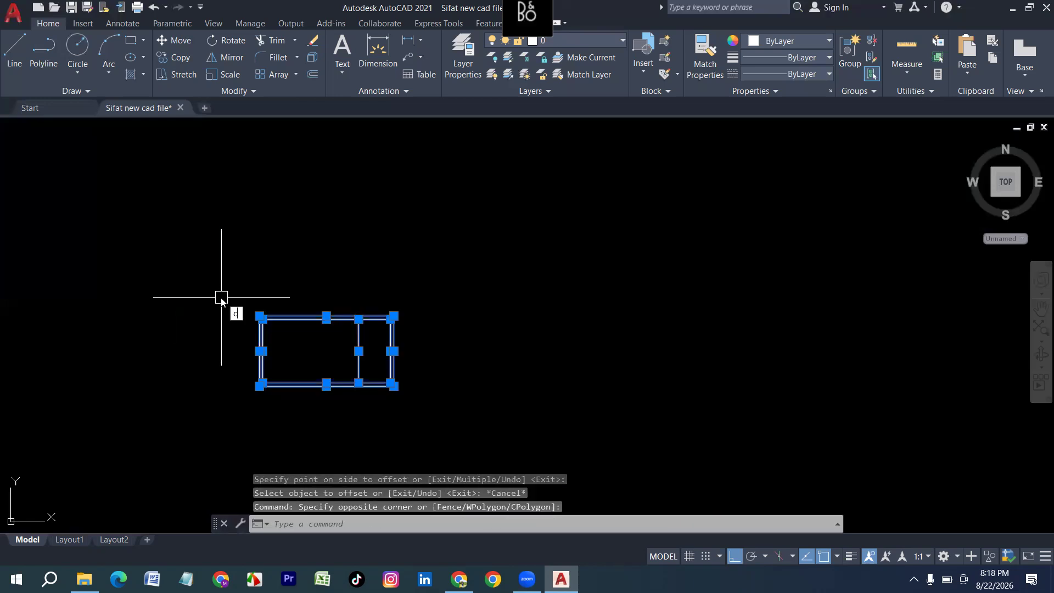
{"action": "key", "text": "Return"}
{"action": "left_click", "coordinate": [262, 372]}
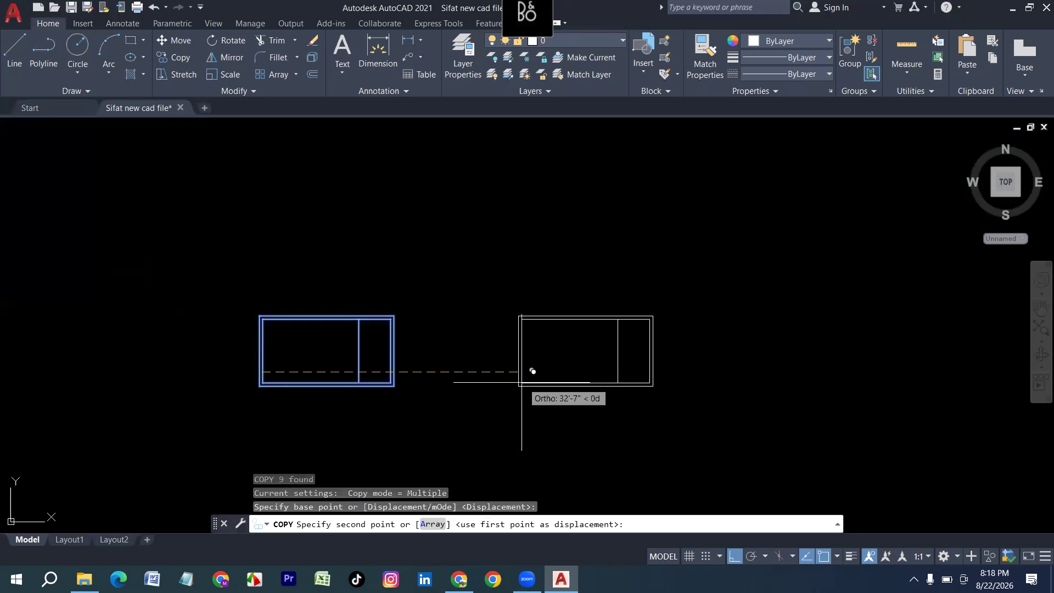
{"action": "left_click", "coordinate": [493, 373]}
{"action": "key", "text": "Escape"}
Offset the original plan's dividing line successively by 10" toward its left wall, adding nine evenly spaced tread lines.
{"action": "scroll", "coordinate": [386, 362], "scroll_direction": "up", "scroll_amount": 2}
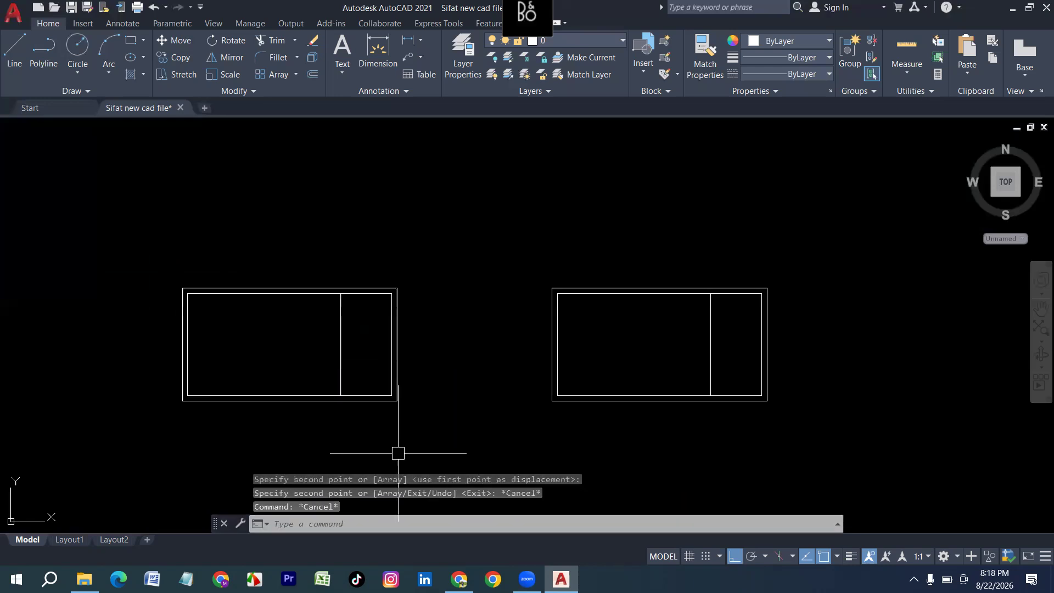
{"action": "type", "text": "o"}
{"action": "key", "text": "Return"}
{"action": "type", "text": "10"}
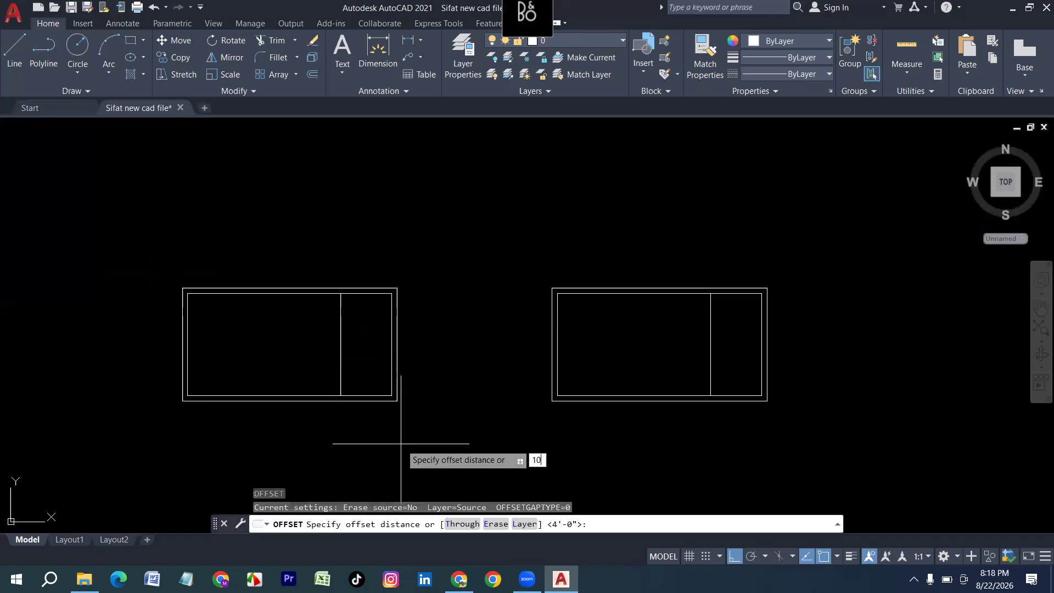
{"action": "key", "text": "Return"}
{"action": "scroll", "coordinate": [293, 338], "scroll_direction": "up", "scroll_amount": 4}
{"action": "scroll", "coordinate": [409, 341], "scroll_direction": "down", "scroll_amount": 2}
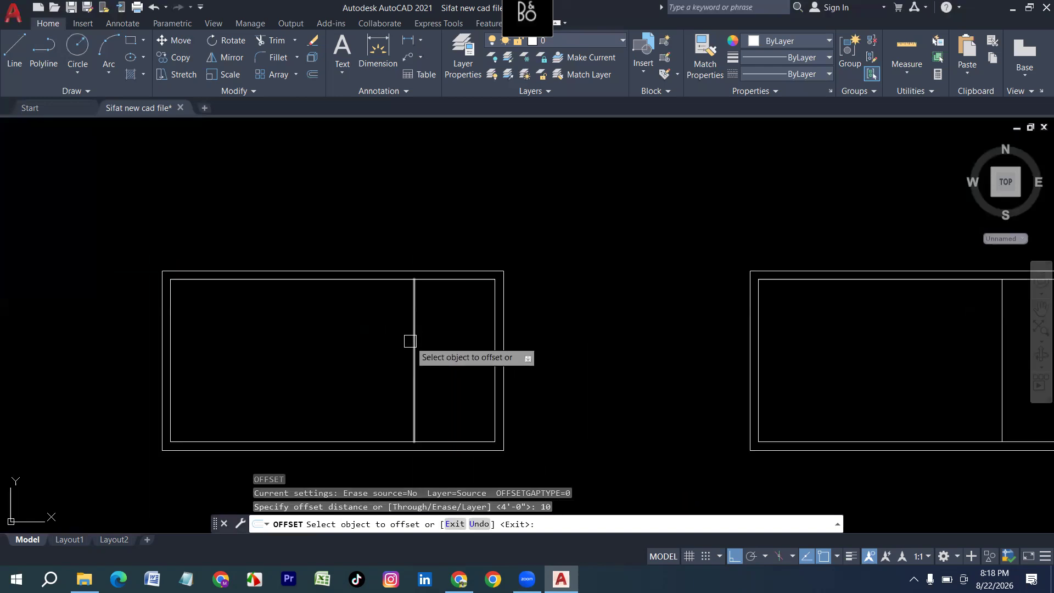
{"action": "left_click", "coordinate": [413, 341]}
{"action": "left_click", "coordinate": [385, 360]}
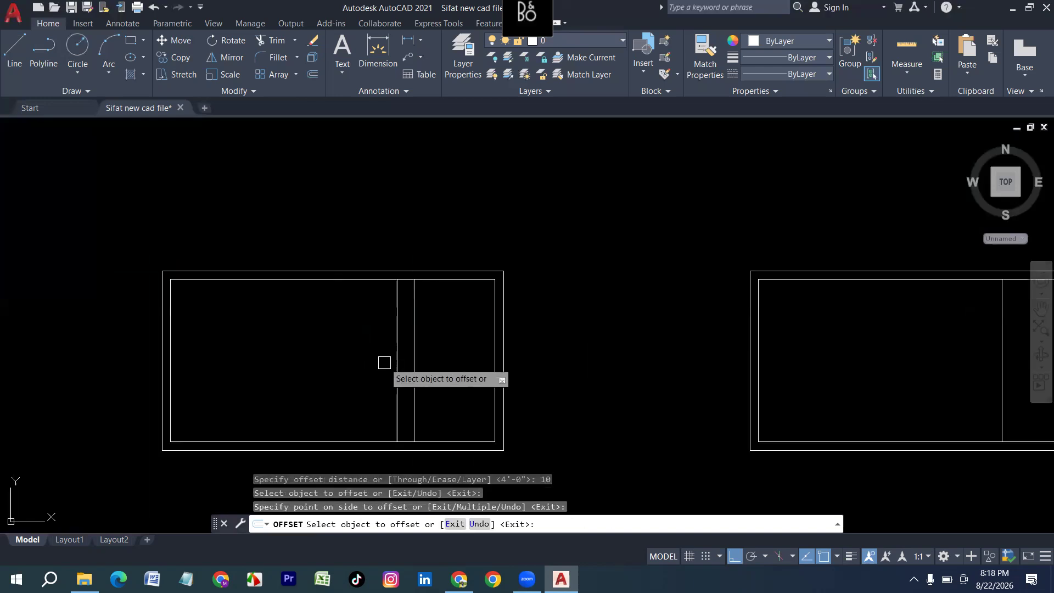
{"action": "left_click", "coordinate": [397, 365]}
{"action": "left_click", "coordinate": [341, 371]}
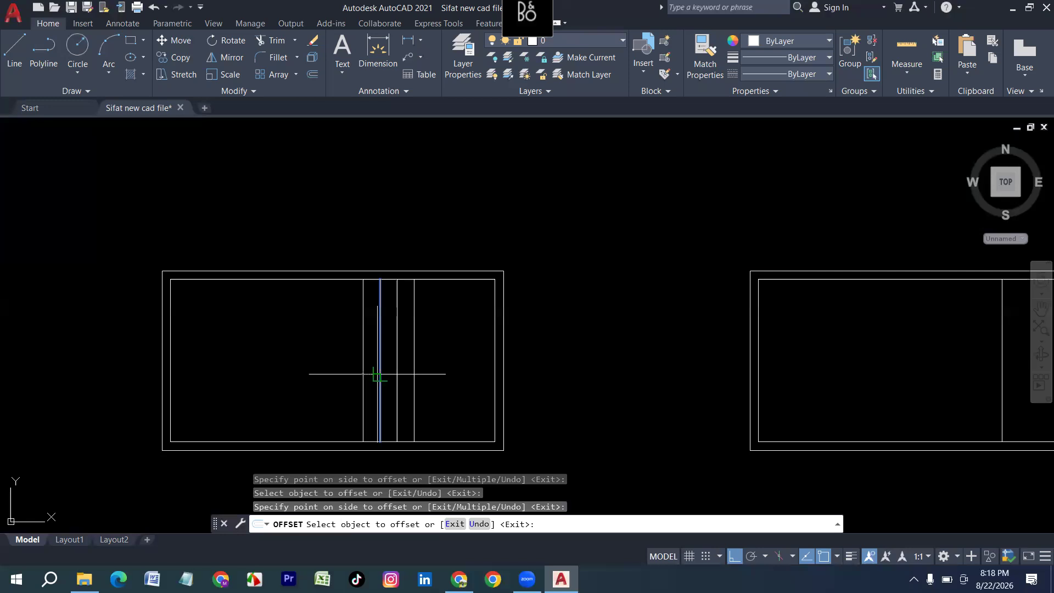
{"action": "left_click", "coordinate": [360, 377]}
{"action": "left_click", "coordinate": [340, 375]}
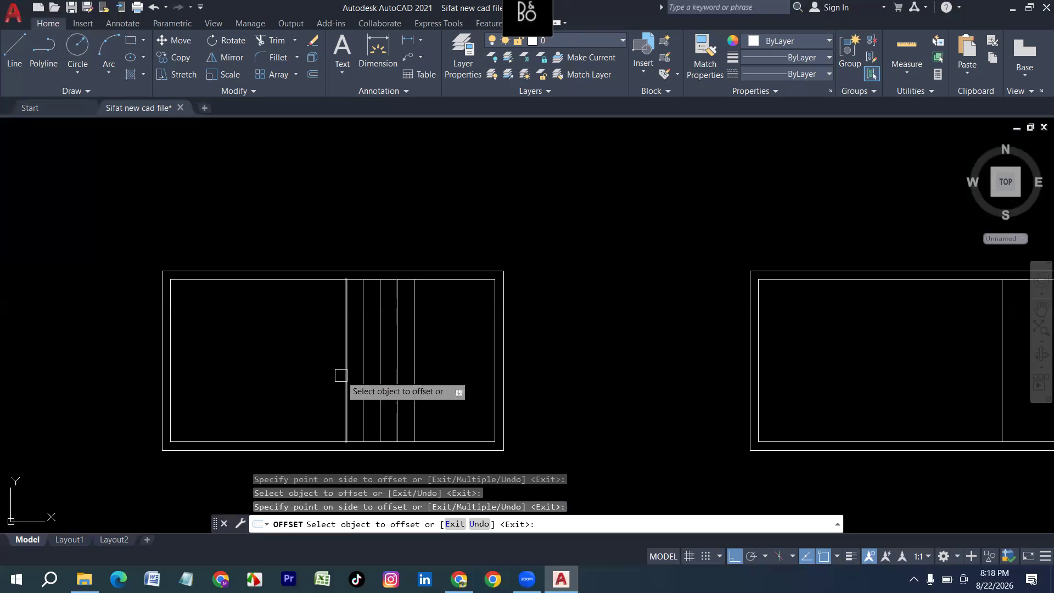
{"action": "left_click", "coordinate": [341, 375]}
{"action": "left_click", "coordinate": [324, 373]}
{"action": "left_click", "coordinate": [325, 373]}
{"action": "left_click", "coordinate": [311, 370]}
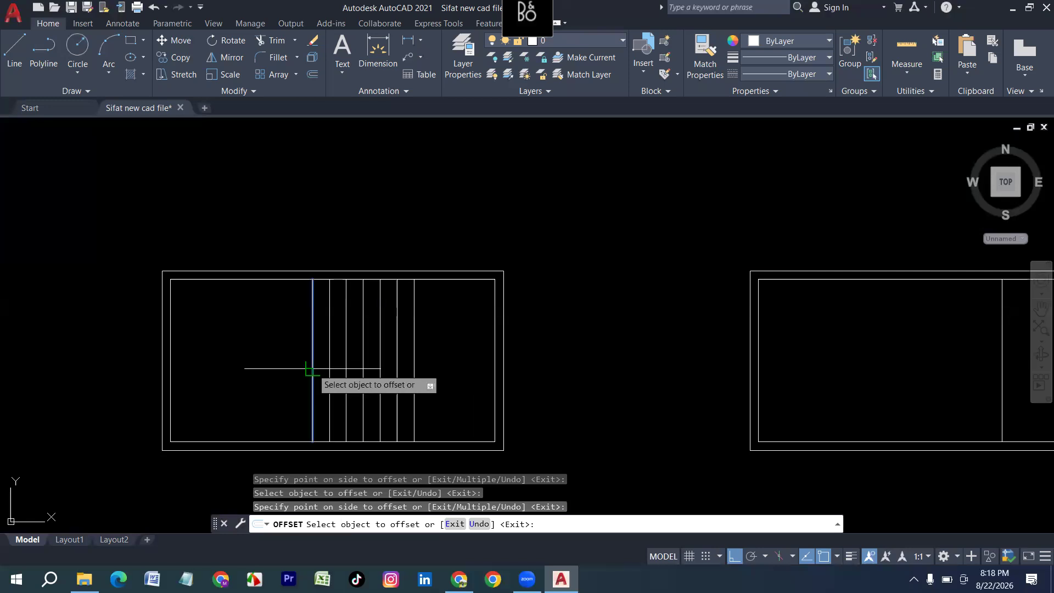
{"action": "left_click", "coordinate": [313, 368]}
{"action": "left_click", "coordinate": [294, 355]}
{"action": "left_click", "coordinate": [294, 354]}
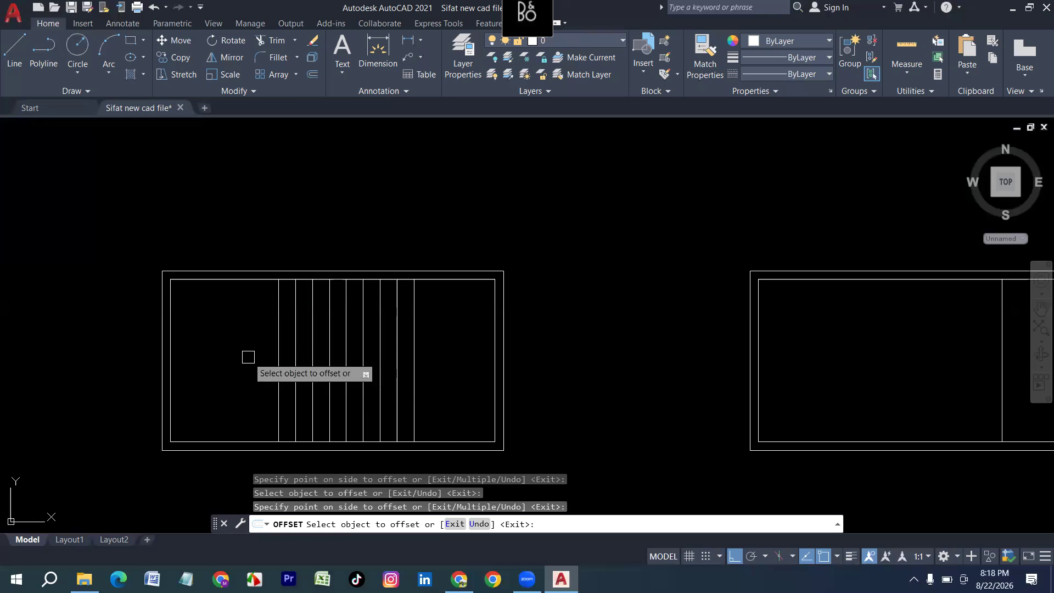
{"action": "left_click", "coordinate": [272, 370]}
{"action": "left_click", "coordinate": [132, 374]}
{"action": "key", "text": "Escape"}
Try offsetting the copied plan's dividing line by 10" toward its left wall with the Multiple option, and undo those offsets.
{"action": "scroll", "coordinate": [132, 379], "scroll_direction": "down", "scroll_amount": 5}
{"action": "scroll", "coordinate": [337, 419], "scroll_direction": "up", "scroll_amount": 3}
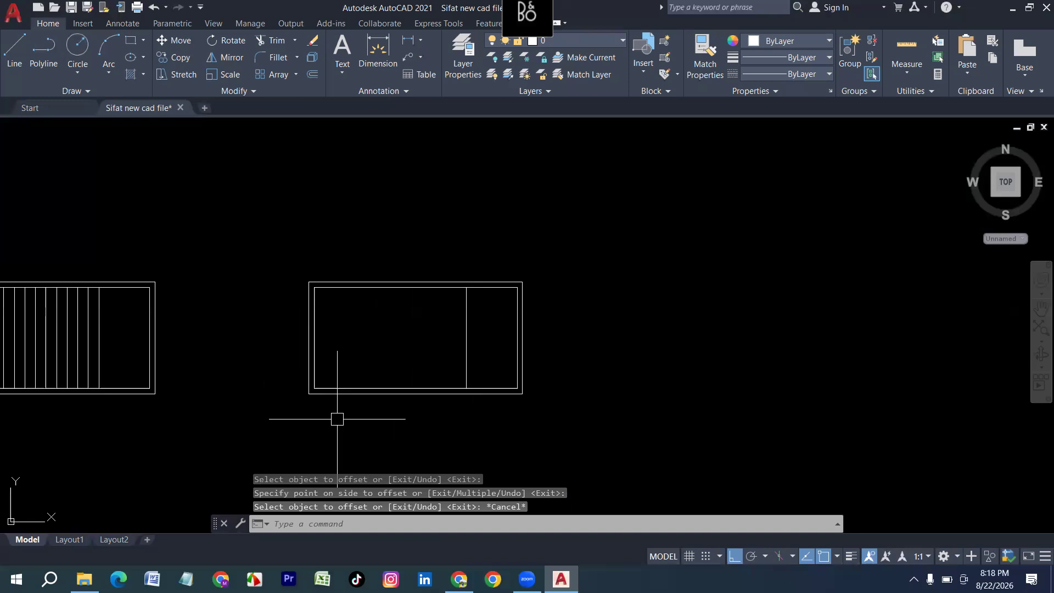
{"action": "mouse_move", "coordinate": [362, 400]}
{"action": "middle_mouse_down"}
{"action": "mouse_move", "coordinate": [586, 401]}
{"action": "mouse_move", "coordinate": [544, 384]}
{"action": "middle_mouse_up"}
{"action": "key", "text": "Return"}
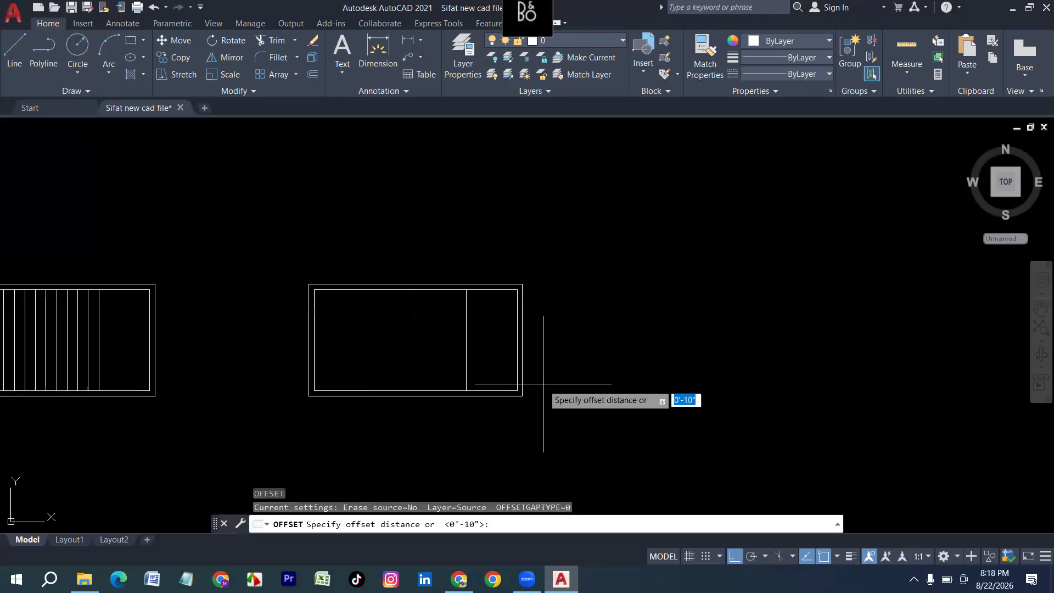
{"action": "type", "text": "10"}
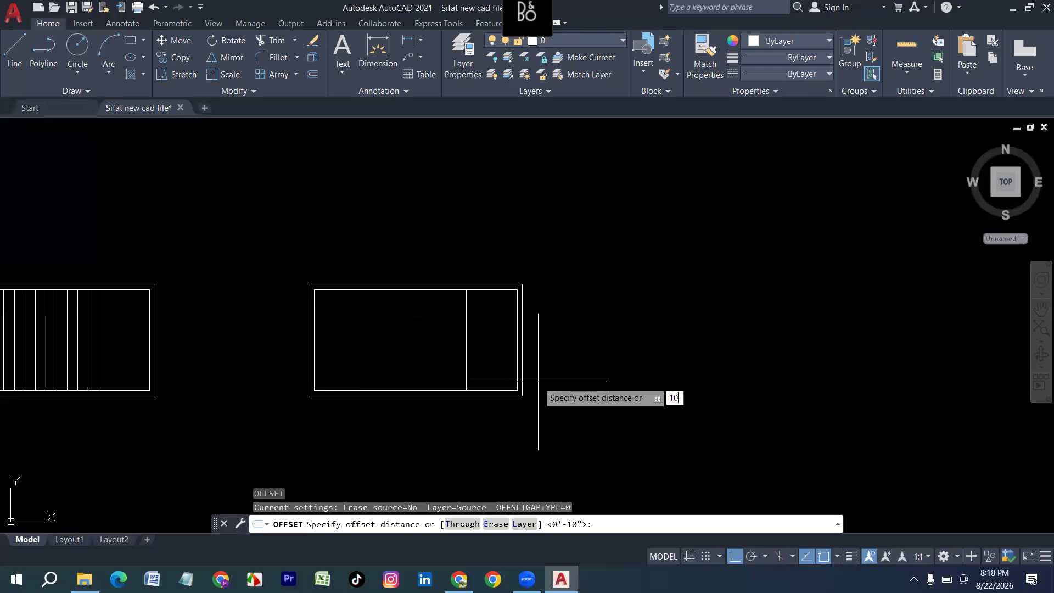
{"action": "key", "text": "Return"}
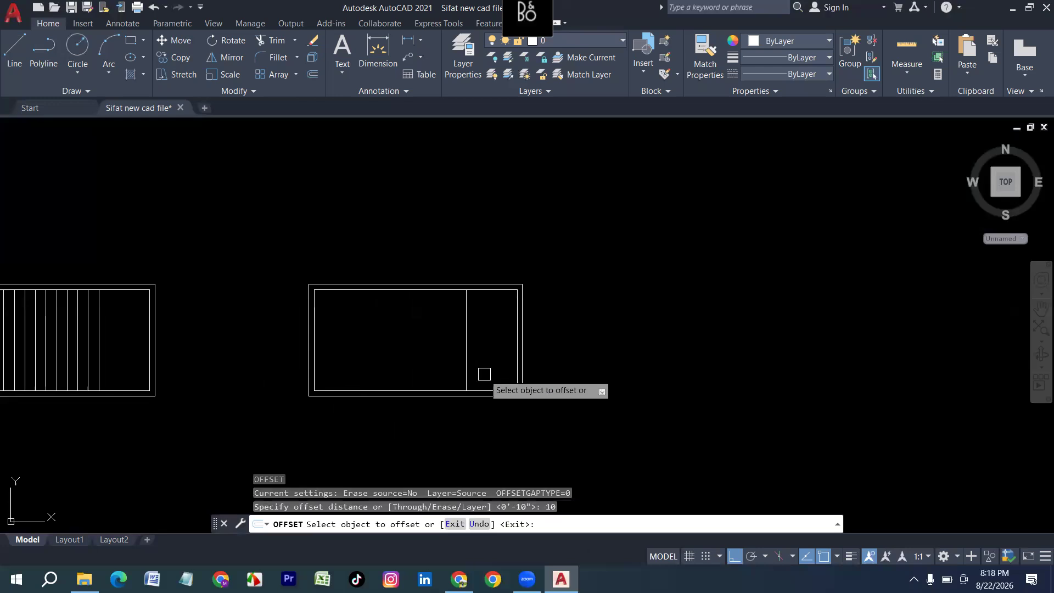
{"action": "left_click", "coordinate": [467, 329]}
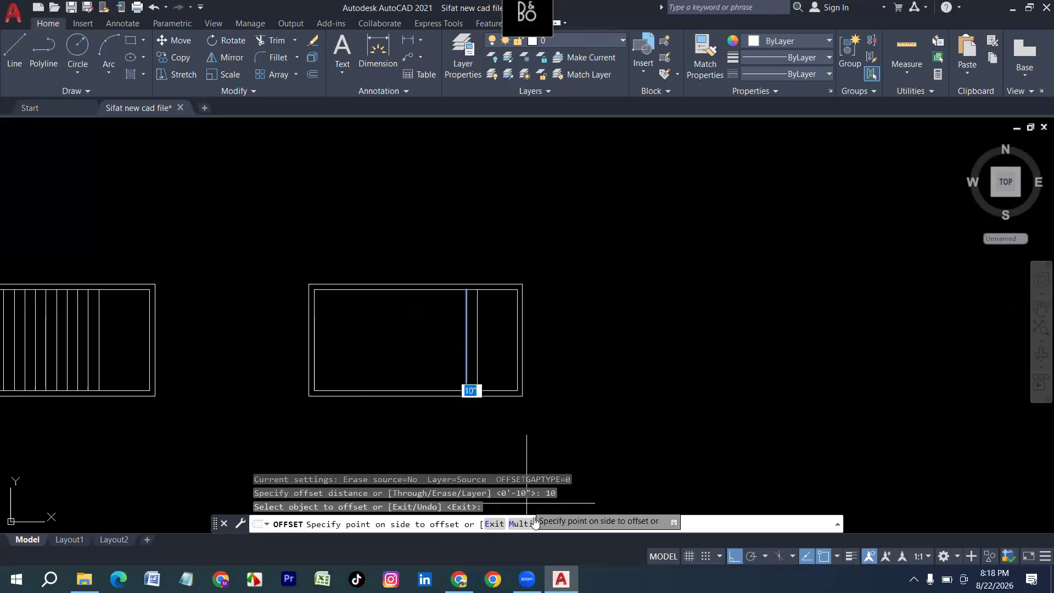
{"action": "left_click", "coordinate": [529, 524]}
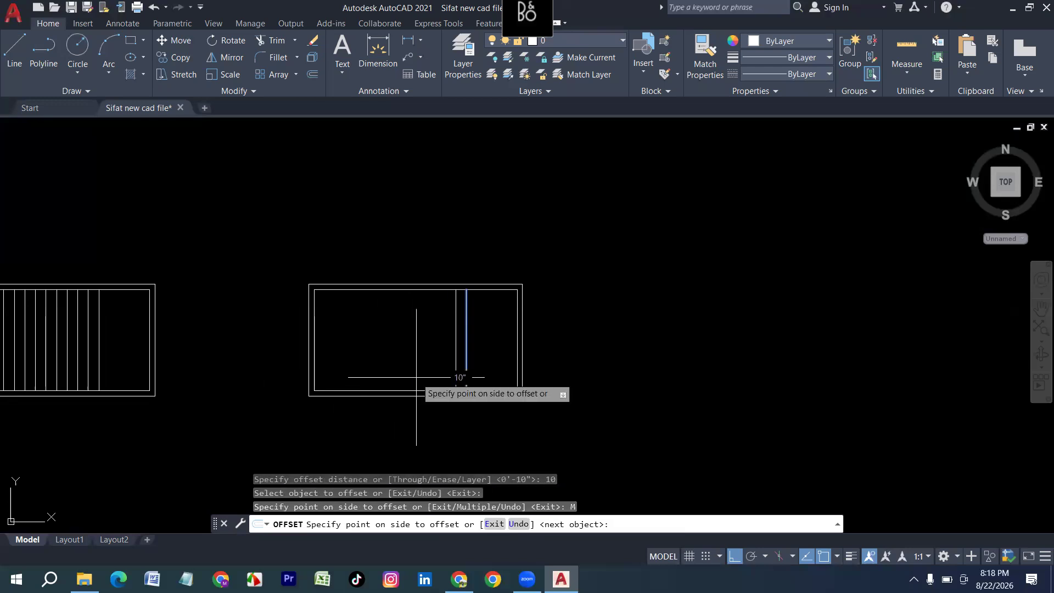
{"action": "left_click", "coordinate": [401, 376]}
{"action": "left_click", "coordinate": [382, 376]}
{"action": "left_click", "coordinate": [362, 374]}
{"action": "left_click", "coordinate": [341, 373]}
{"action": "left_click", "coordinate": [321, 373]}
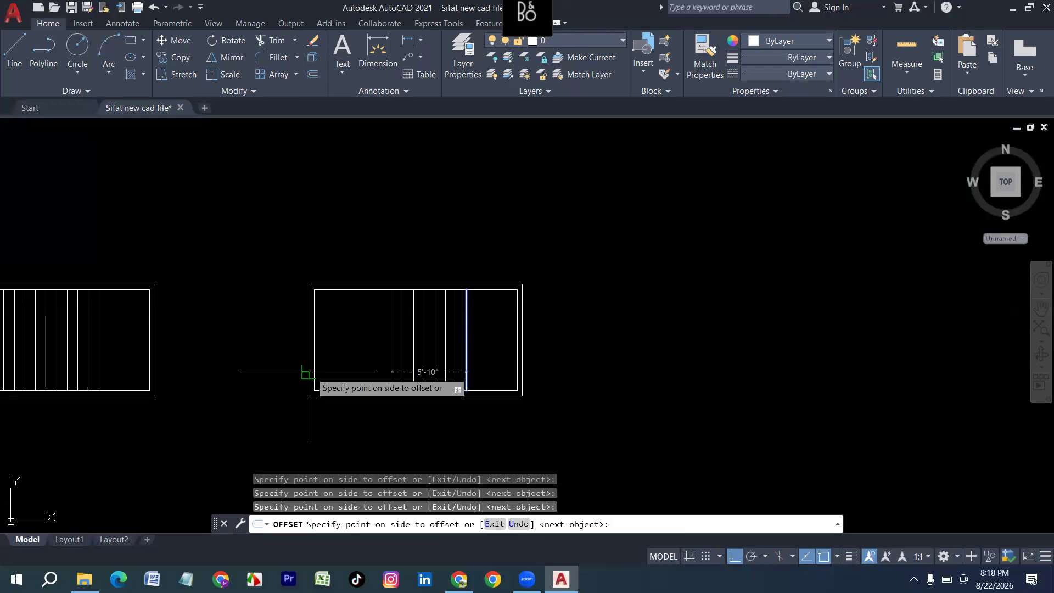
{"action": "left_click", "coordinate": [308, 372]}
{"action": "left_click", "coordinate": [289, 391]}
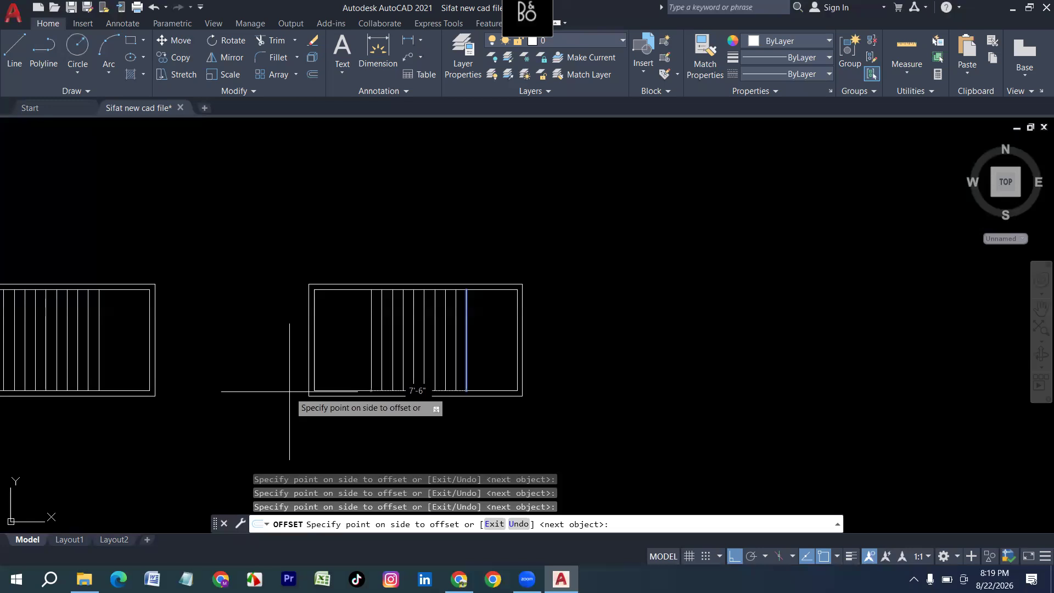
{"action": "key", "text": "Escape"}
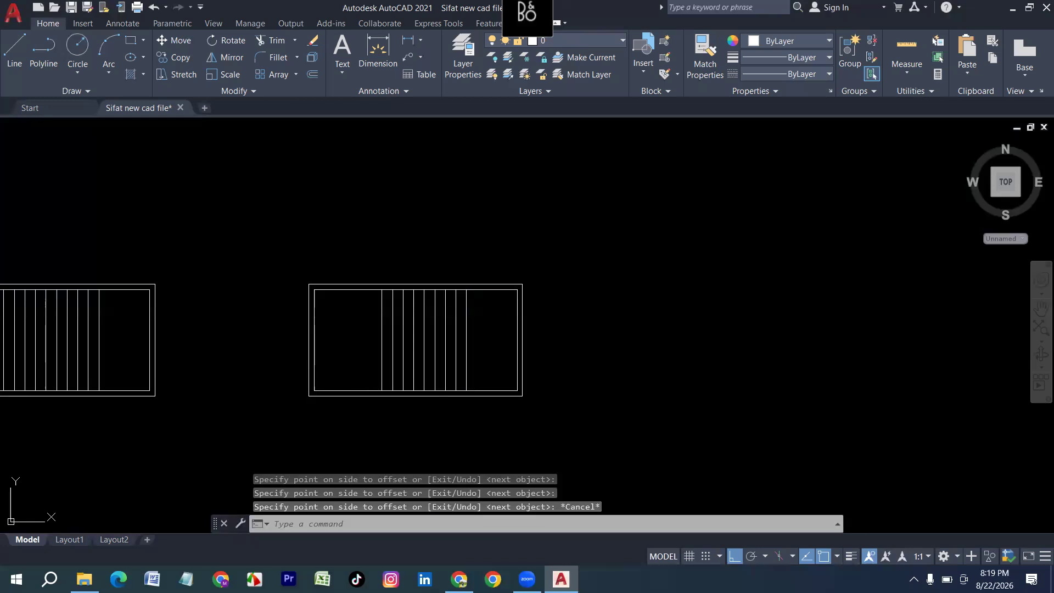
{"action": "key", "text": "ctrl+z"}
{"action": "type", "text": "o"}
{"action": "key", "text": "Return"}
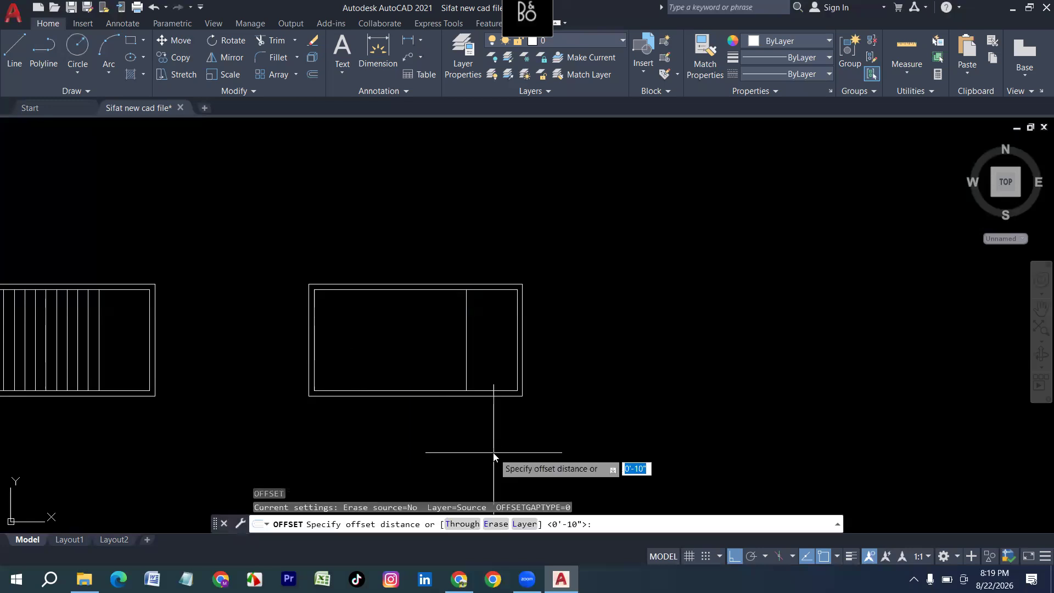
{"action": "type", "text": "10"}
{"action": "key", "text": "Return"}
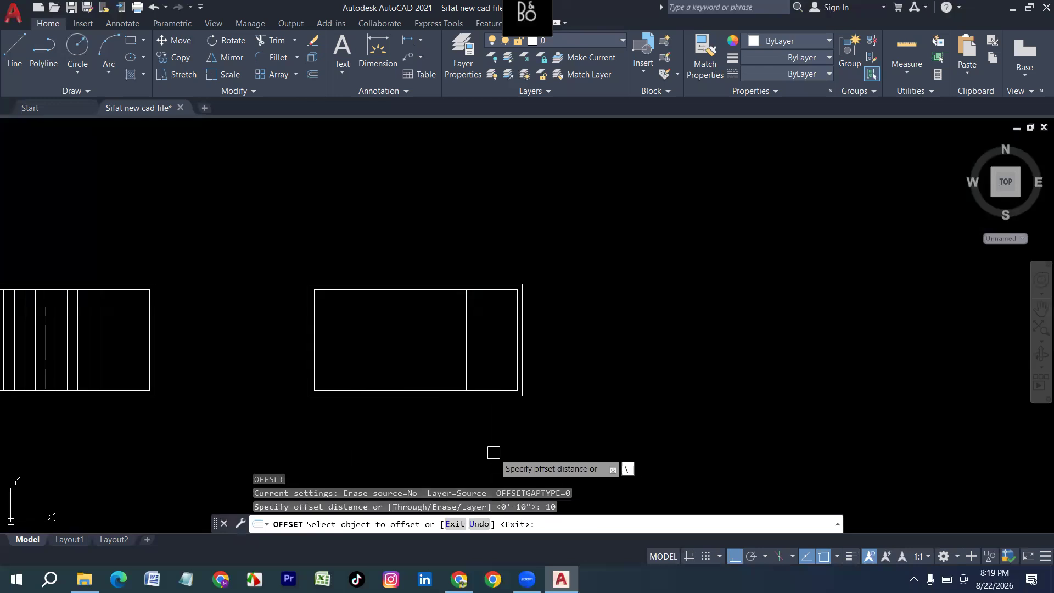
{"action": "key", "text": "Escape"}
Offset the copied plan's dividing line by 10" toward its left wall with the Multiple option, adding nine tread lines.
{"action": "key", "text": "Return"}
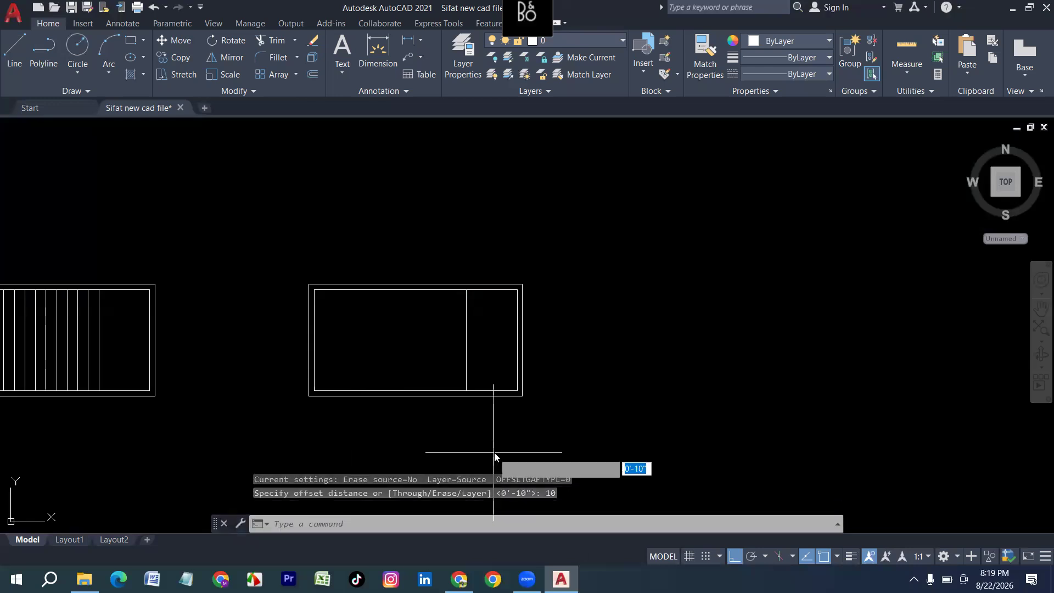
{"action": "type", "text": "10"}
{"action": "key", "text": "Return"}
{"action": "left_click", "coordinate": [466, 387]}
{"action": "type", "text": "M"}
{"action": "key", "text": "Return"}
{"action": "left_click", "coordinate": [387, 354]}
{"action": "left_click", "coordinate": [363, 356]}
{"action": "left_click", "coordinate": [341, 360]}
{"action": "left_click", "coordinate": [321, 363]}
{"action": "left_click", "coordinate": [297, 364]}
{"action": "left_click", "coordinate": [290, 363]}
{"action": "left_click", "coordinate": [246, 361]}
{"action": "left_click", "coordinate": [243, 362]}
{"action": "key", "text": "Escape"}
Draw a horizontal line across the original plan's treads, from the leftmost tread line's midpoint to the rightmost tread line.
{"action": "scroll", "coordinate": [421, 439], "scroll_direction": "down", "scroll_amount": 2}
{"action": "scroll", "coordinate": [374, 422], "scroll_direction": "up", "scroll_amount": 2}
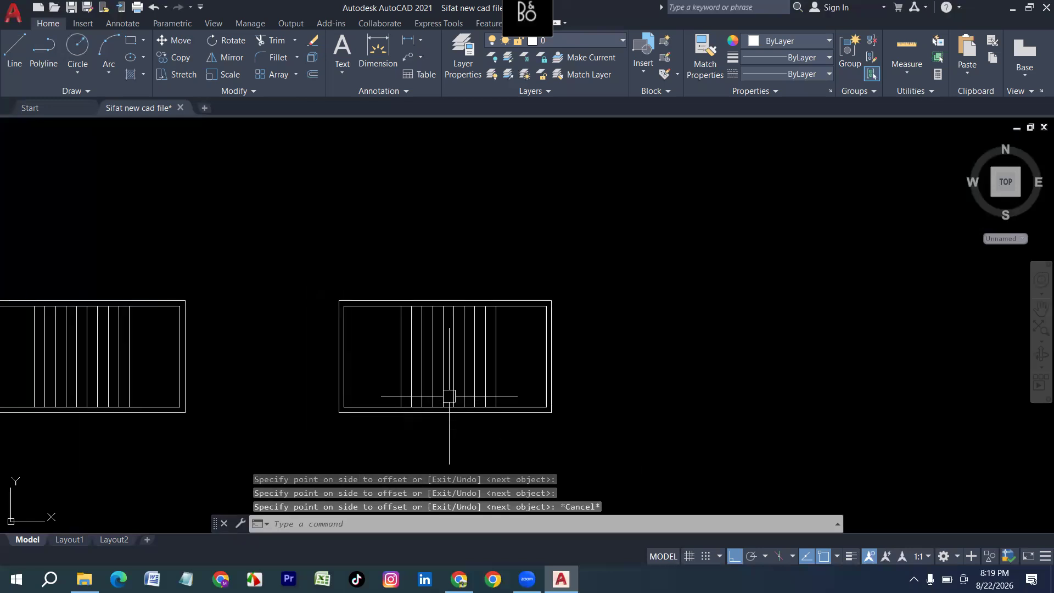
{"action": "middle_click_drag", "start_coordinate": [83, 385], "coordinate": [216, 395]}
{"action": "scroll", "coordinate": [142, 376], "scroll_direction": "up", "scroll_amount": 2}
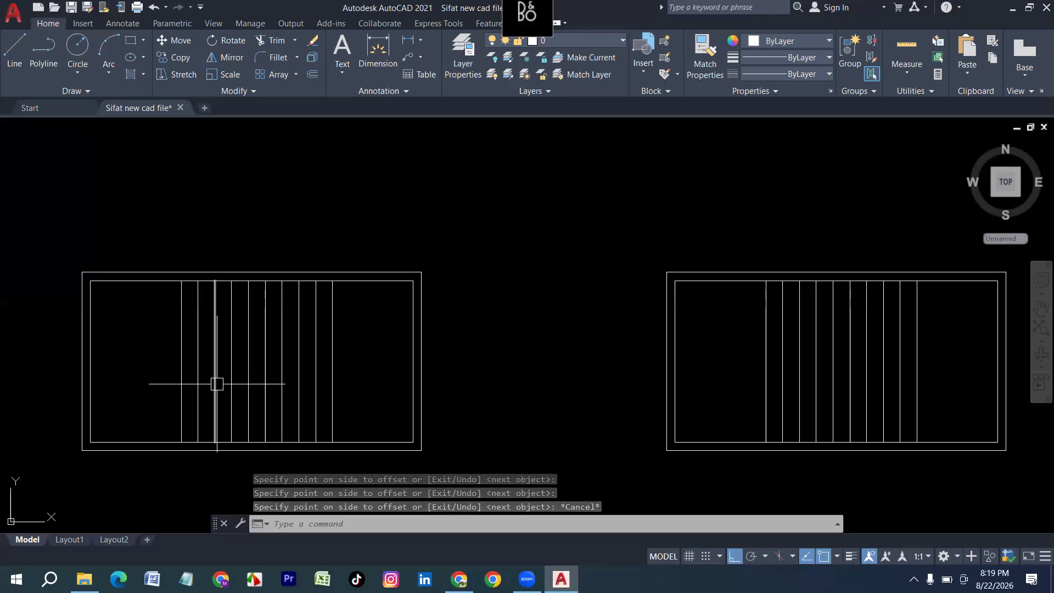
{"action": "key", "text": "Escape"}
{"action": "type", "text": "l"}
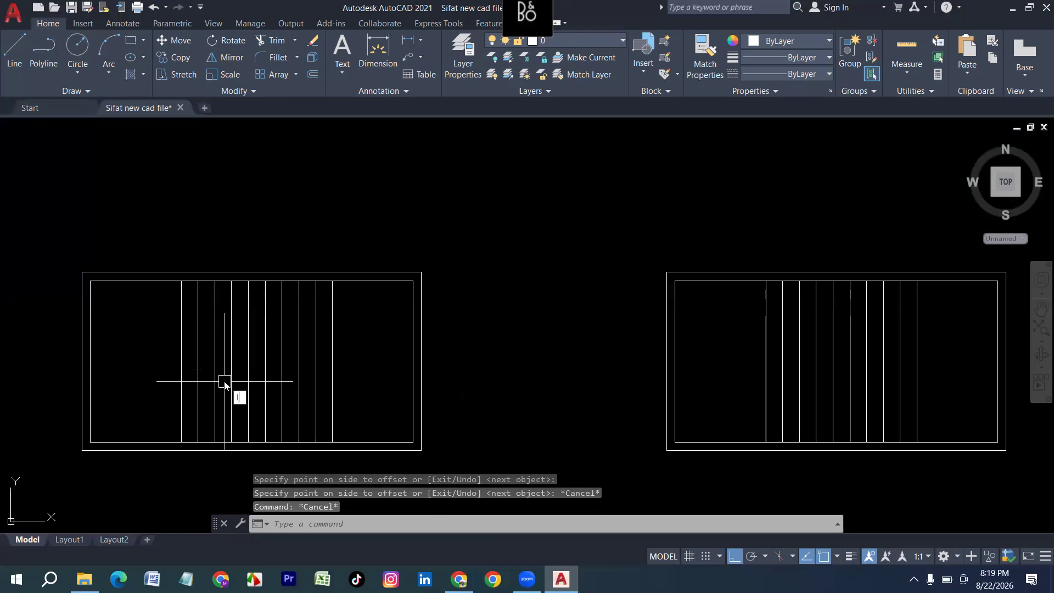
{"action": "key", "text": "Return"}
{"action": "scroll", "coordinate": [181, 358], "scroll_direction": "up", "scroll_amount": 4}
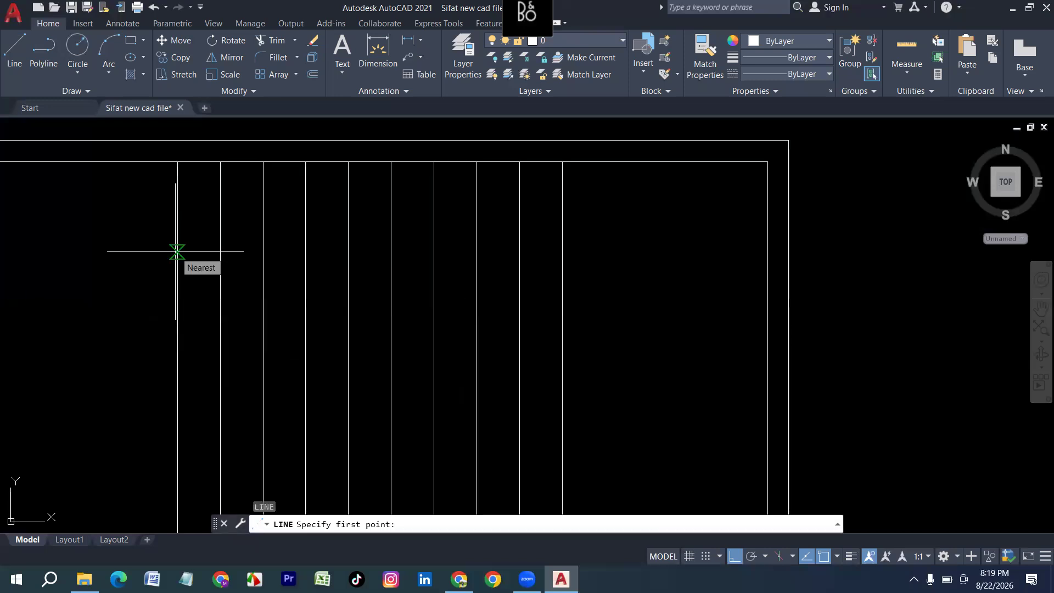
{"action": "scroll", "coordinate": [181, 278], "scroll_direction": "down", "scroll_amount": 4}
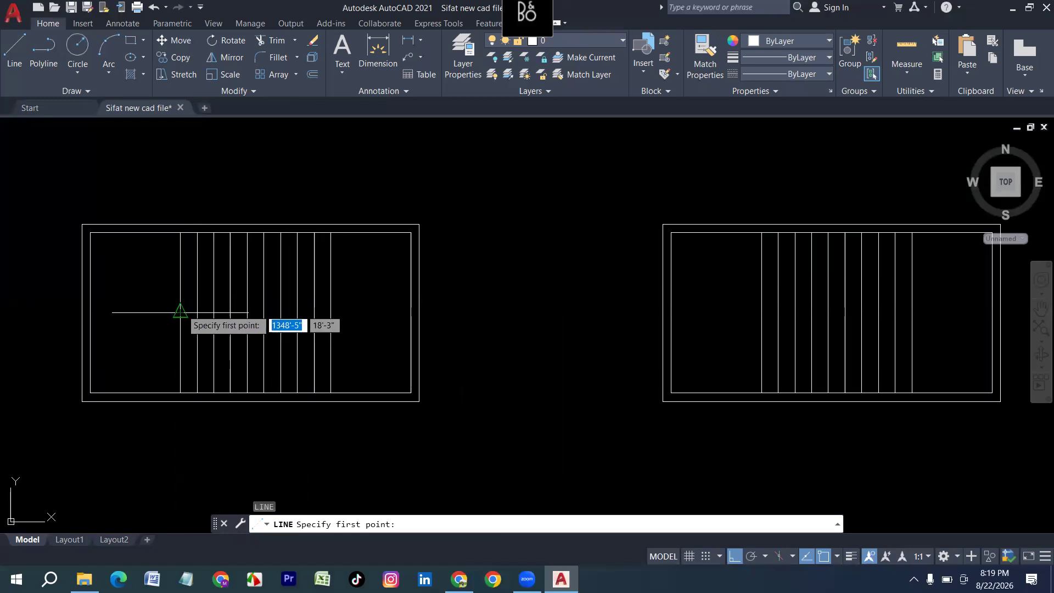
{"action": "left_click", "coordinate": [181, 313]}
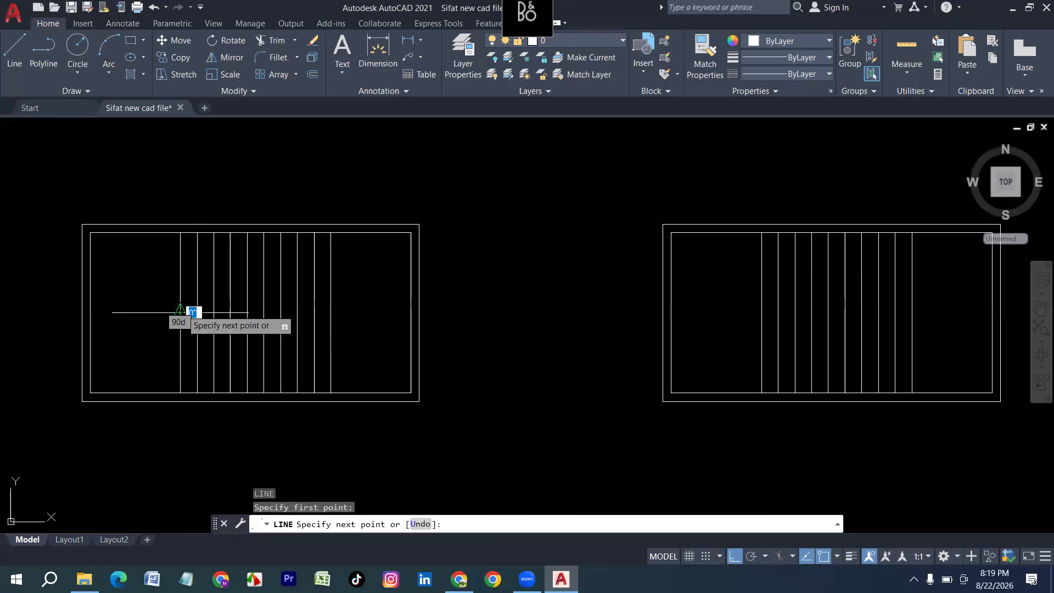
{"action": "left_click", "coordinate": [331, 313]}
{"action": "key", "text": "Return"}
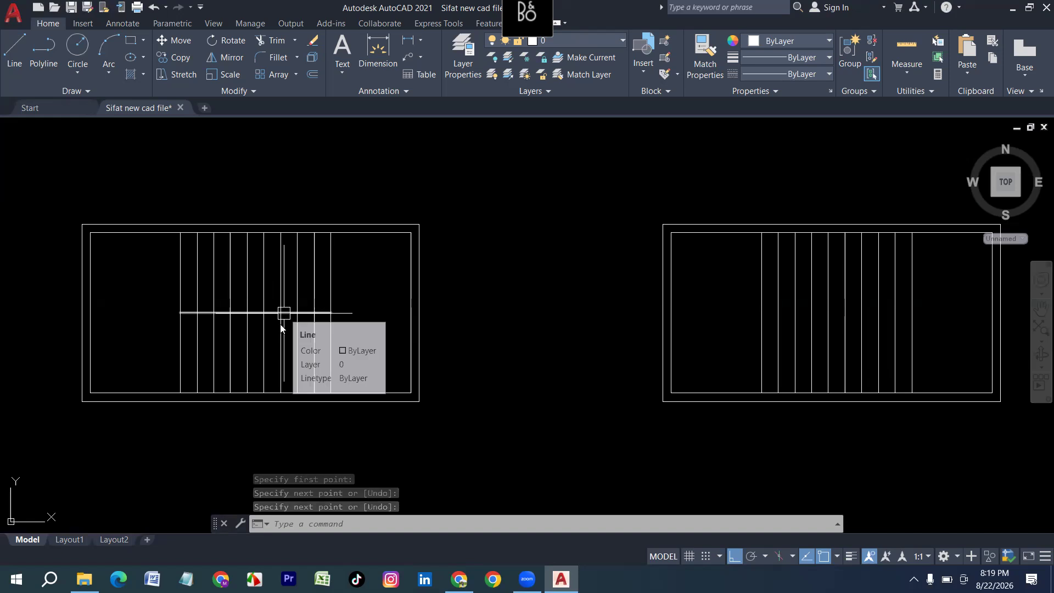
Offset the horizontal middle line 3" above and below, and erase the original line between the two offsets.
{"action": "type", "text": "o"}
{"action": "key", "text": "Return"}
{"action": "type", "text": "3"}
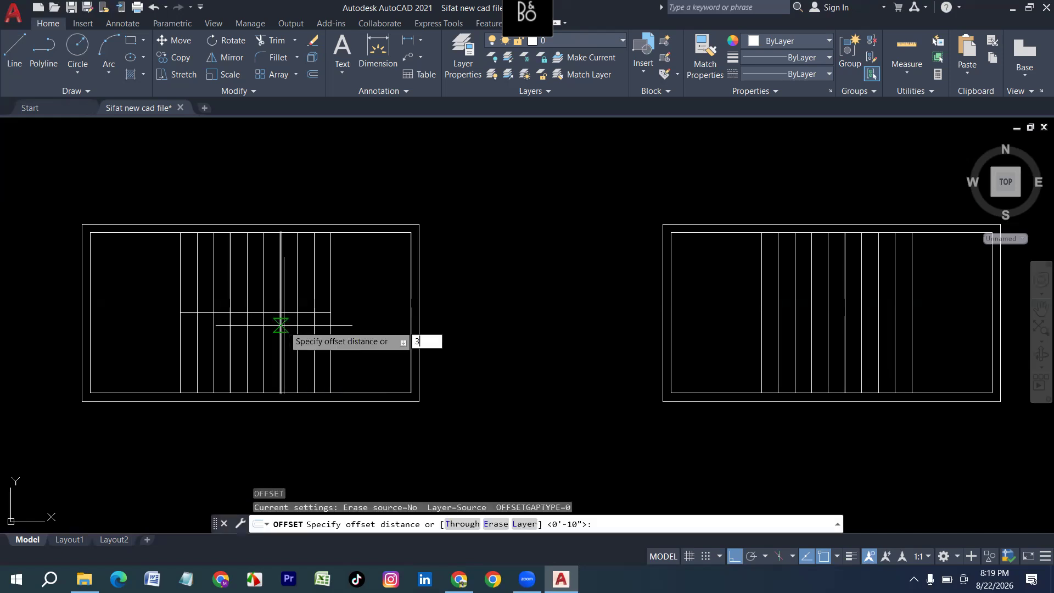
{"action": "key", "text": "Return"}
{"action": "scroll", "coordinate": [265, 311], "scroll_direction": "up", "scroll_amount": 4}
{"action": "left_click", "coordinate": [265, 304]}
{"action": "left_click", "coordinate": [247, 245]}
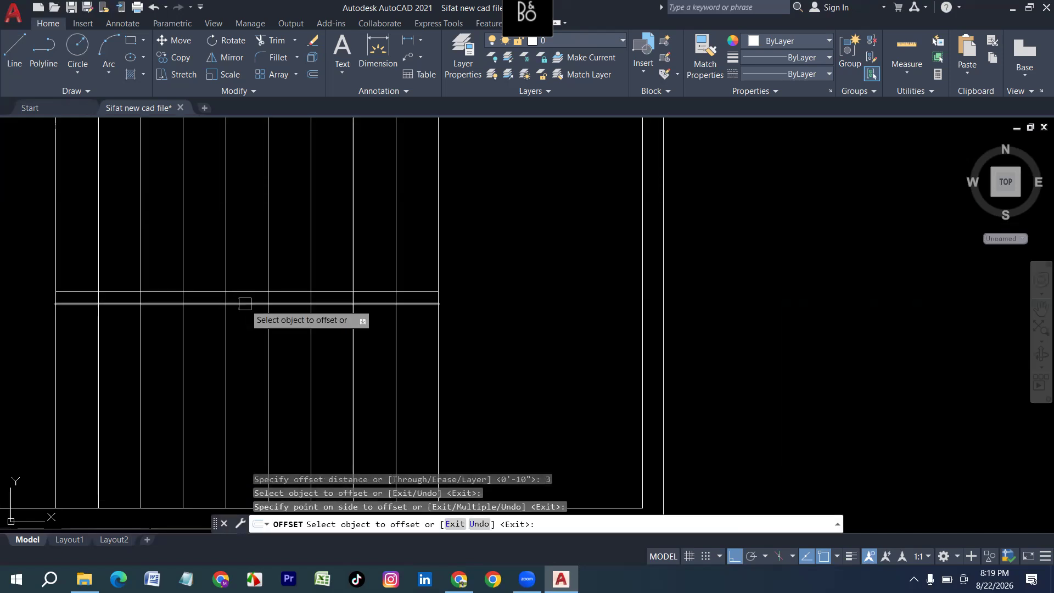
{"action": "left_click", "coordinate": [242, 303]}
{"action": "left_click", "coordinate": [238, 361]}
{"action": "key", "text": "Escape"}
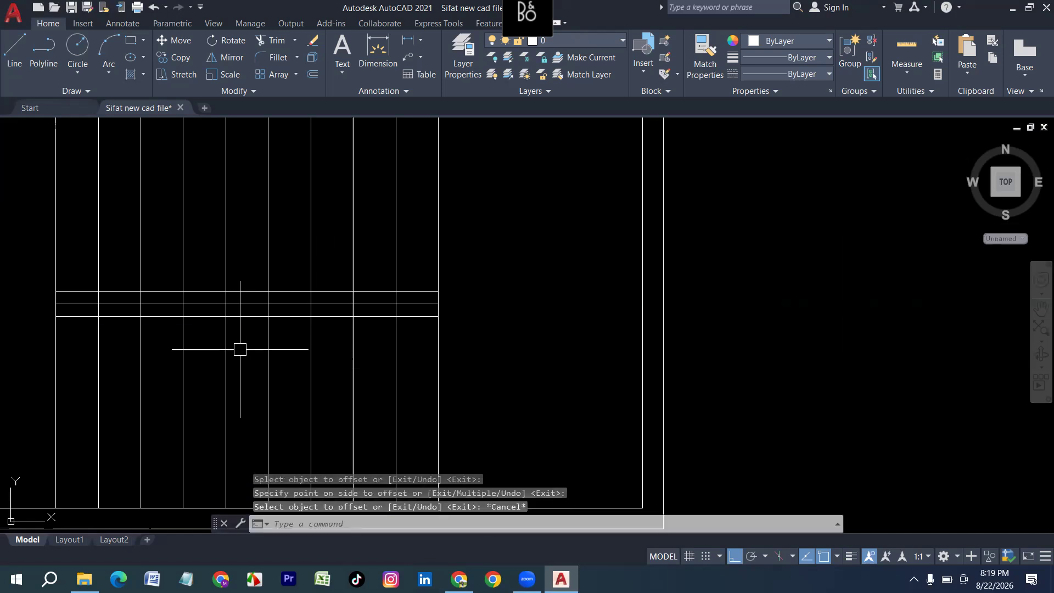
{"action": "left_click", "coordinate": [245, 303]}
{"action": "key", "text": "Delete"}
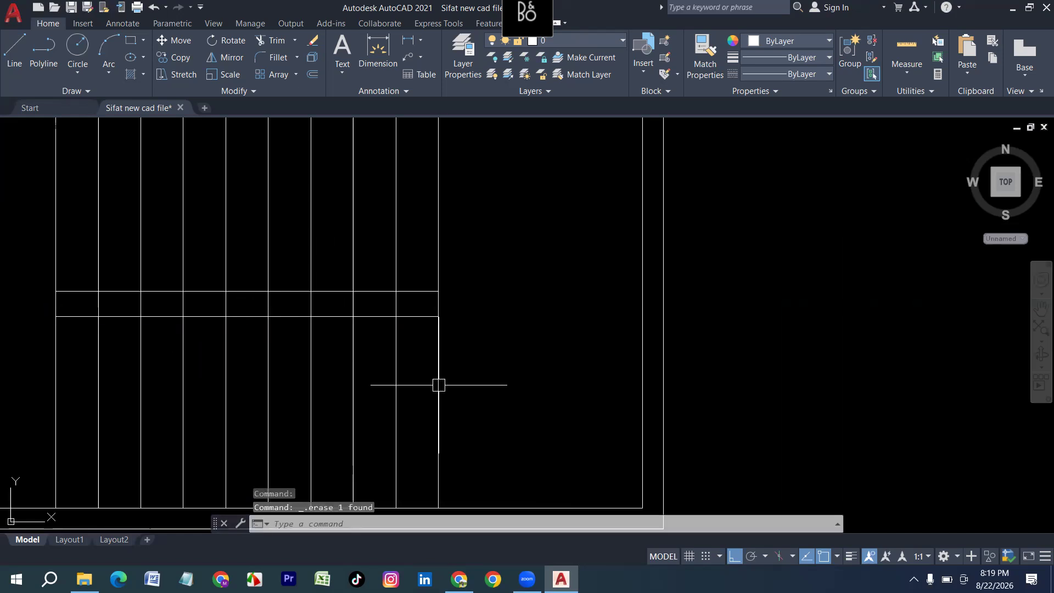
Trim the inner tread line segments crossing the narrow strip between the two horizontal lines.
{"action": "scroll", "coordinate": [442, 384], "scroll_direction": "down", "scroll_amount": 2}
{"action": "type", "text": "tr"}
{"action": "key", "text": "Return"}
{"action": "scroll", "coordinate": [412, 348], "scroll_direction": "up", "scroll_amount": 2}
{"action": "mouse_move", "coordinate": [453, 336]}
{"action": "left_mouse_down"}
{"action": "mouse_move", "coordinate": [90, 322]}
{"action": "mouse_move", "coordinate": [130, 339]}
{"action": "left_mouse_up"}
{"action": "scroll", "coordinate": [431, 404], "scroll_direction": "down", "scroll_amount": 2}
{"action": "key", "text": "Escape"}
{"action": "scroll", "coordinate": [442, 418], "scroll_direction": "down", "scroll_amount": 3}
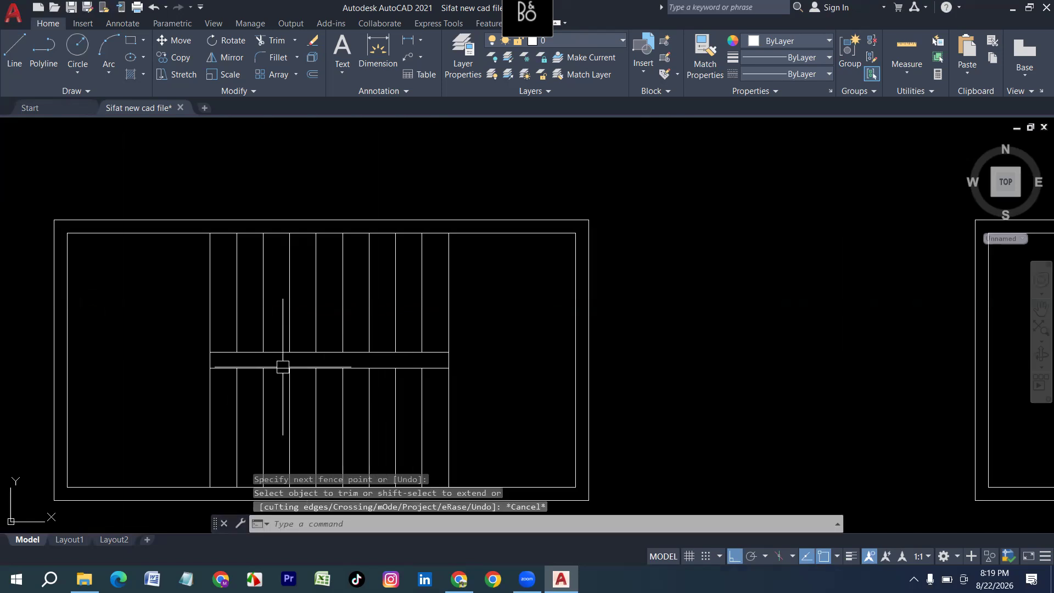
{"action": "type", "text": "bo"}
{"action": "key", "text": "Return"}
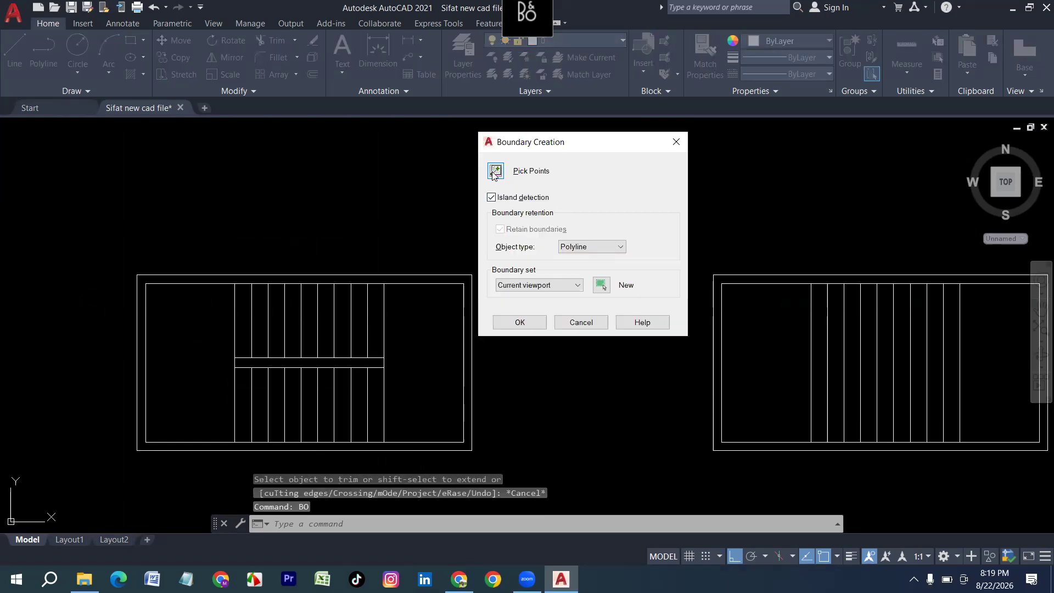
{"action": "left_click", "coordinate": [495, 172]}
{"action": "scroll", "coordinate": [308, 357], "scroll_direction": "up", "scroll_amount": 2}
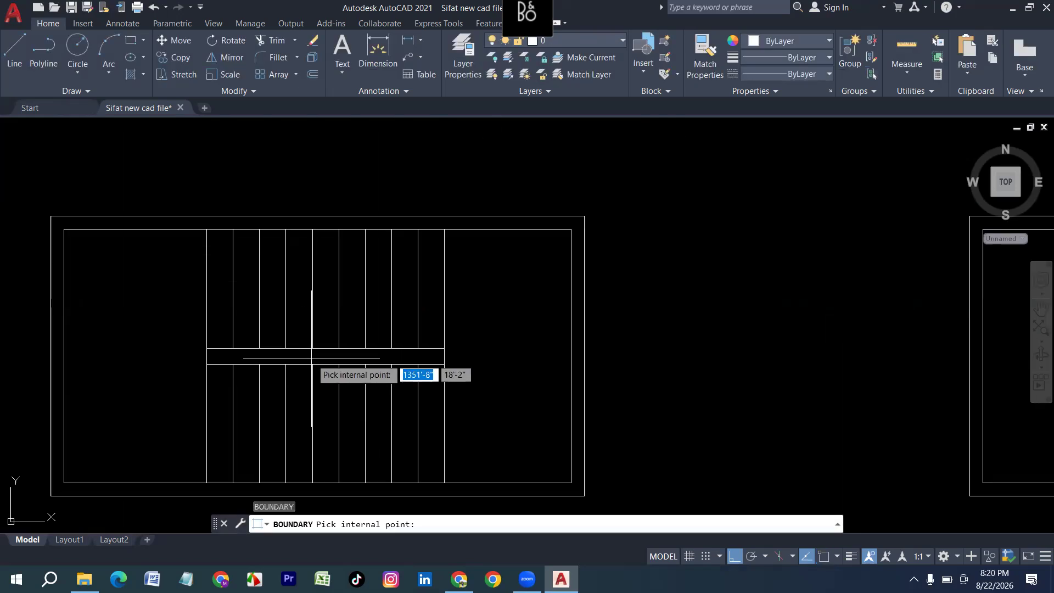
{"action": "left_click", "coordinate": [312, 359]}
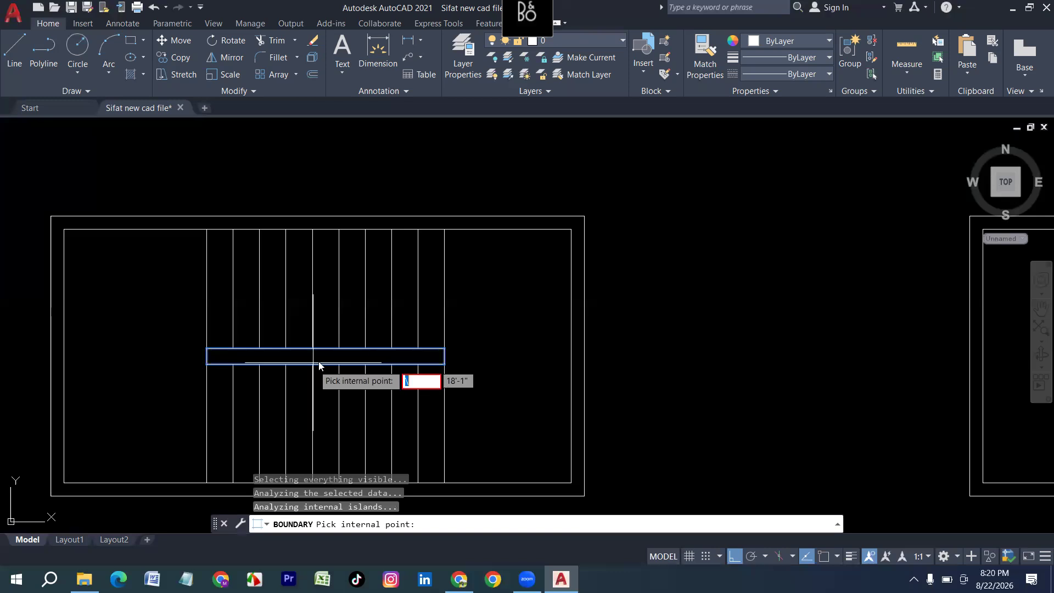
{"action": "key", "text": "Escape"}
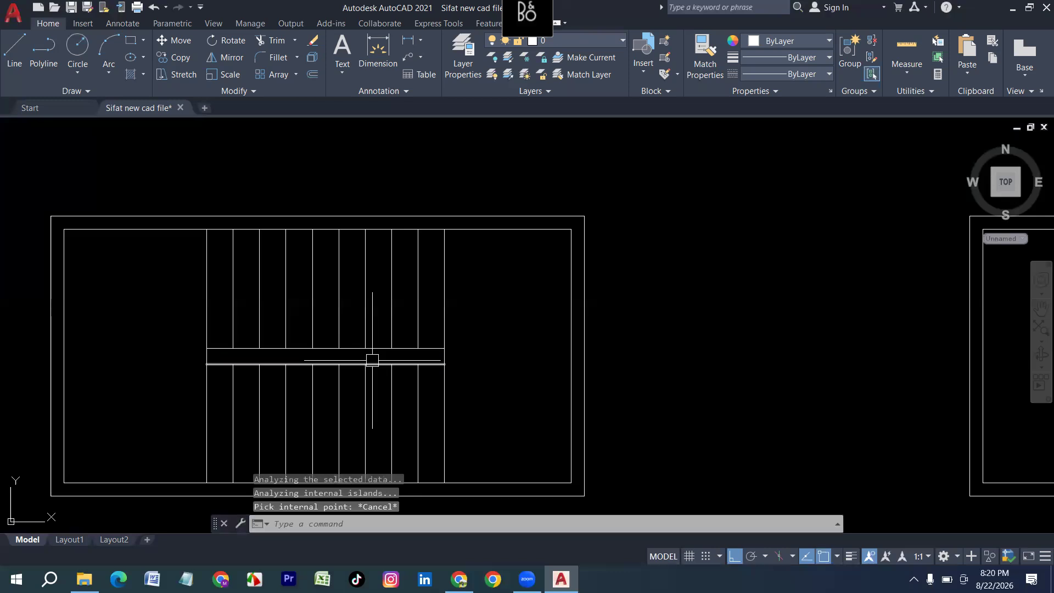
{"action": "left_click", "coordinate": [368, 361]}
{"action": "key", "text": "Escape"}
Create a boundary polyline from an internal point in the original plan's narrow strip between the two flights.
{"action": "type", "text": "bo"}
{"action": "key", "text": "Return"}
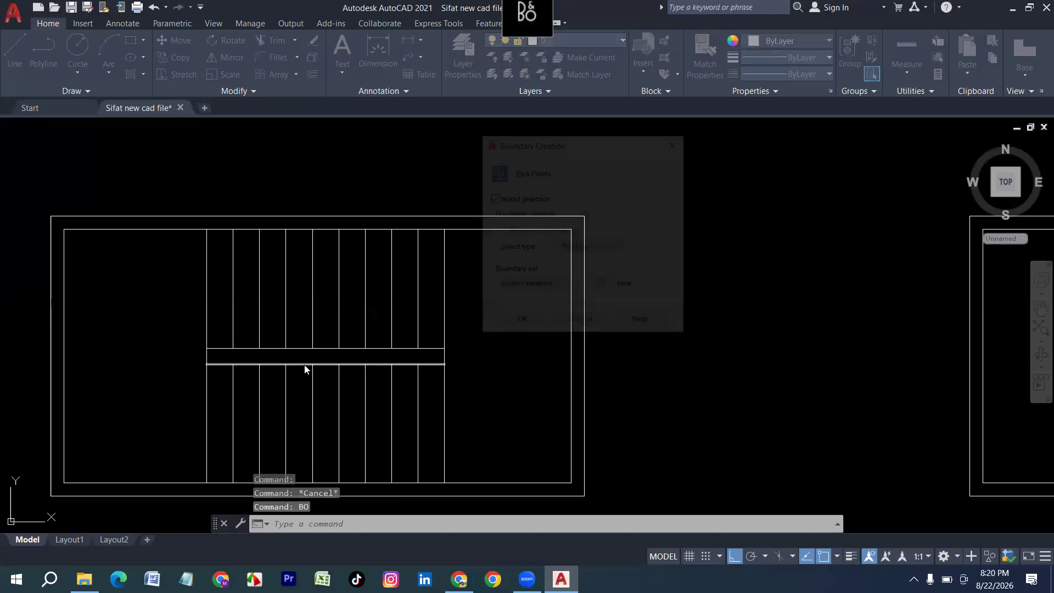
{"action": "key", "text": "alt+p"}
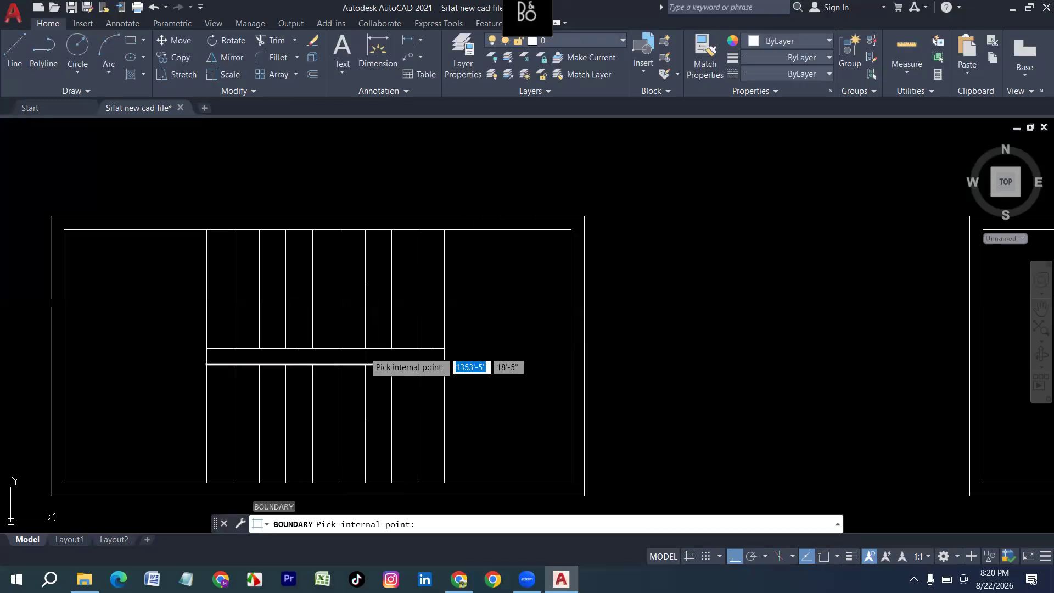
{"action": "left_click", "coordinate": [361, 356]}
{"action": "key", "text": "Return"}
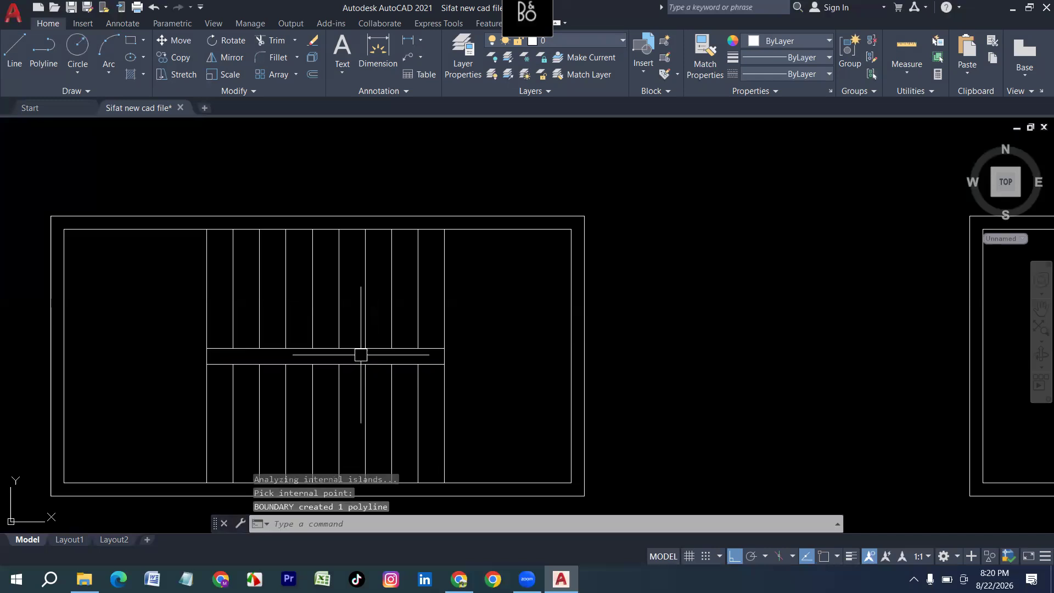
{"action": "key", "text": "Escape"}
{"action": "key", "text": "Escape"}
Offset the original plan's central strip boundary 2" inward.
{"action": "type", "text": "o"}
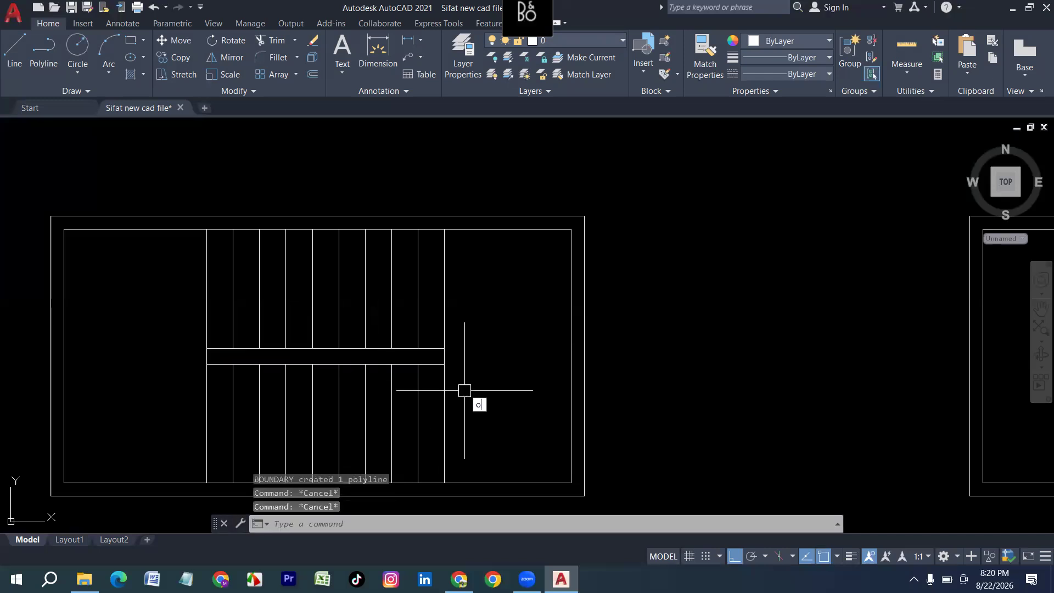
{"action": "key", "text": "Return"}
{"action": "type", "text": "2"}
{"action": "key", "text": "Return"}
{"action": "scroll", "coordinate": [369, 368], "scroll_direction": "up", "scroll_amount": 4}
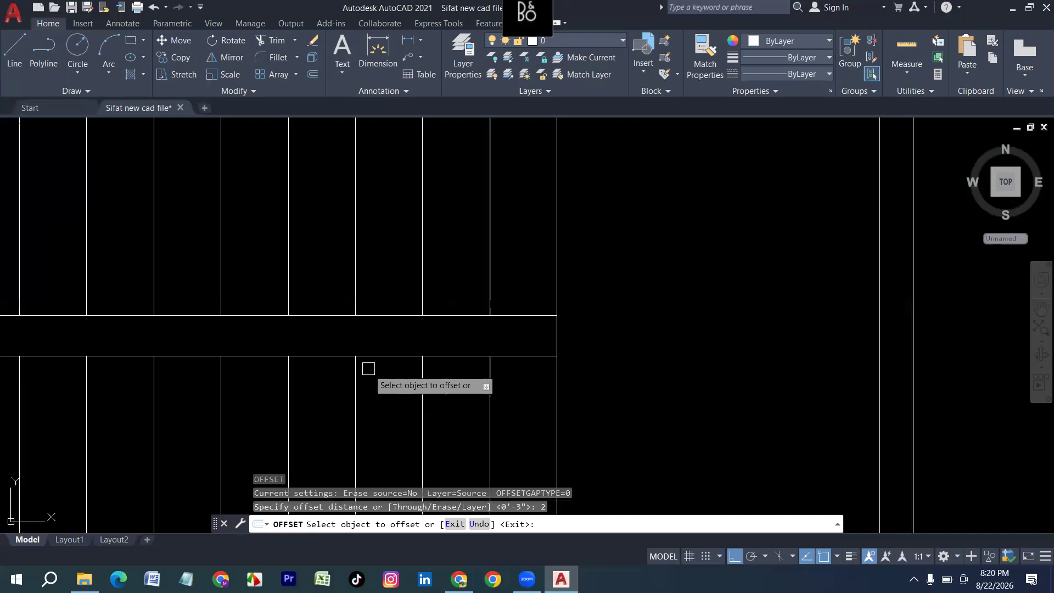
{"action": "left_click", "coordinate": [383, 318]}
{"action": "left_click", "coordinate": [384, 334]}
{"action": "scroll", "coordinate": [295, 357], "scroll_direction": "down", "scroll_amount": 5}
{"action": "key", "text": "Escape"}
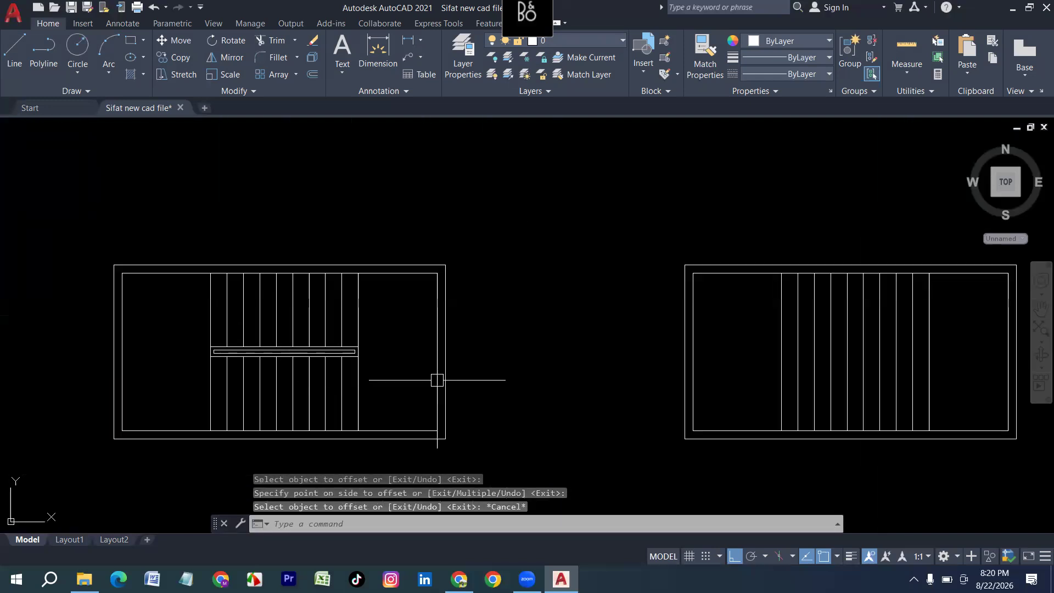
Draw a horizontal line across the copied plan's treads, from the leftmost tread line's midpoint to the rightmost tread line.
{"action": "middle_click_drag", "start_coordinate": [449, 381], "coordinate": [322, 360]}
{"action": "scroll", "coordinate": [499, 400], "scroll_direction": "down", "scroll_amount": 2}
{"action": "scroll", "coordinate": [549, 372], "scroll_direction": "up", "scroll_amount": 2}
{"action": "middle_click_drag", "start_coordinate": [549, 372], "coordinate": [448, 423]}
{"action": "key", "text": "Escape"}
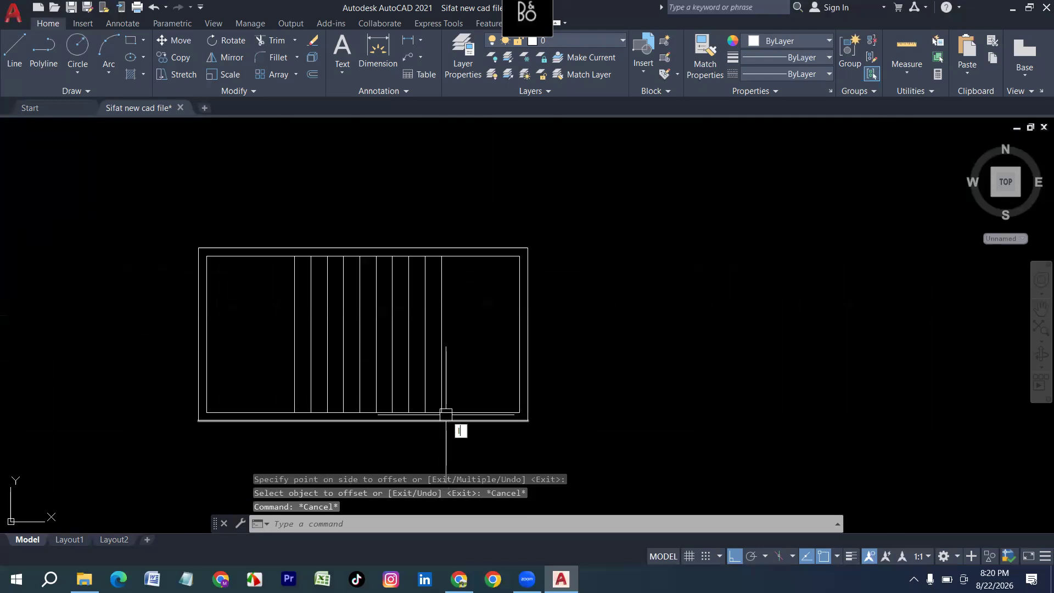
{"action": "type", "text": "l"}
{"action": "key", "text": "Return"}
{"action": "left_click", "coordinate": [295, 333]}
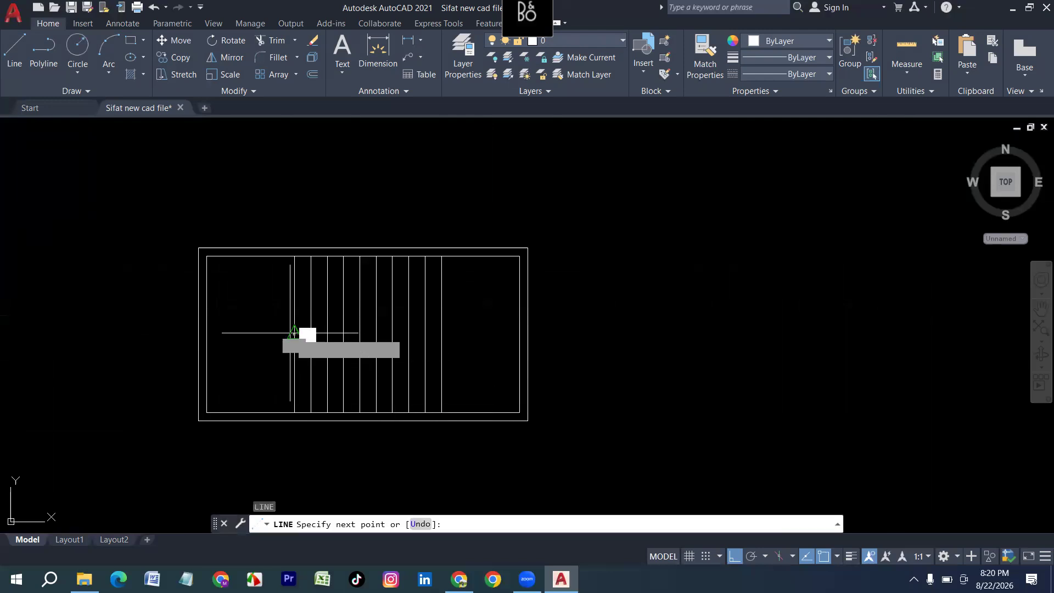
{"action": "left_click", "coordinate": [441, 333]}
{"action": "key", "text": "Return"}
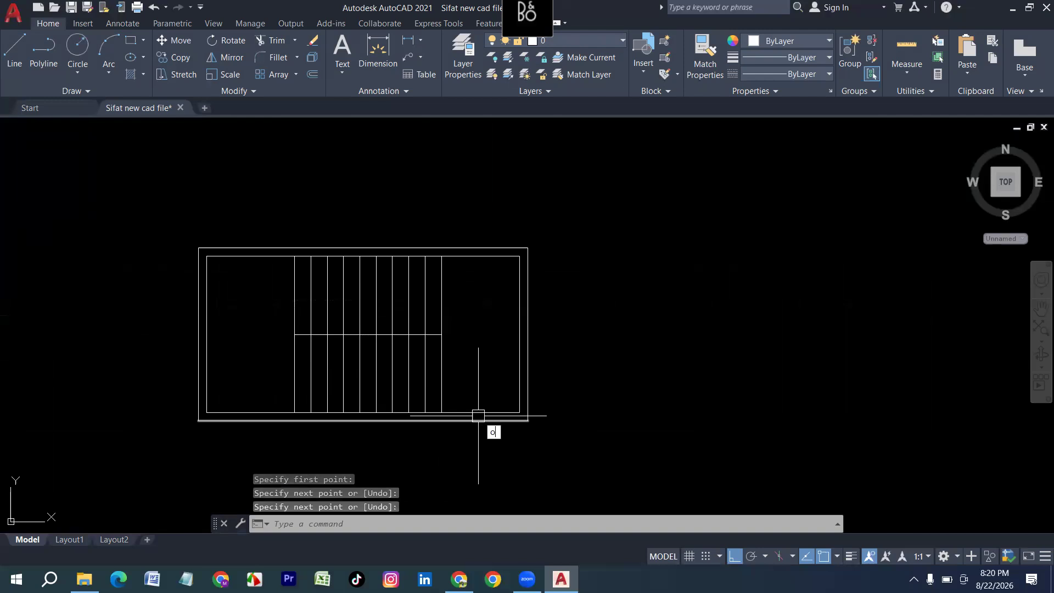
Offset the copied plan's horizontal middle line 2.5" above and below, and erase the original line between the offsets.
{"action": "type", "text": "o"}
{"action": "key", "text": "Return"}
{"action": "type", "text": "2.5"}
{"action": "key", "text": "Return"}
{"action": "scroll", "coordinate": [388, 341], "scroll_direction": "up", "scroll_amount": 6}
{"action": "left_click", "coordinate": [402, 334]}
{"action": "left_click", "coordinate": [435, 254]}
{"action": "left_click", "coordinate": [430, 324]}
{"action": "left_click", "coordinate": [428, 341]}
{"action": "key", "text": "Escape"}
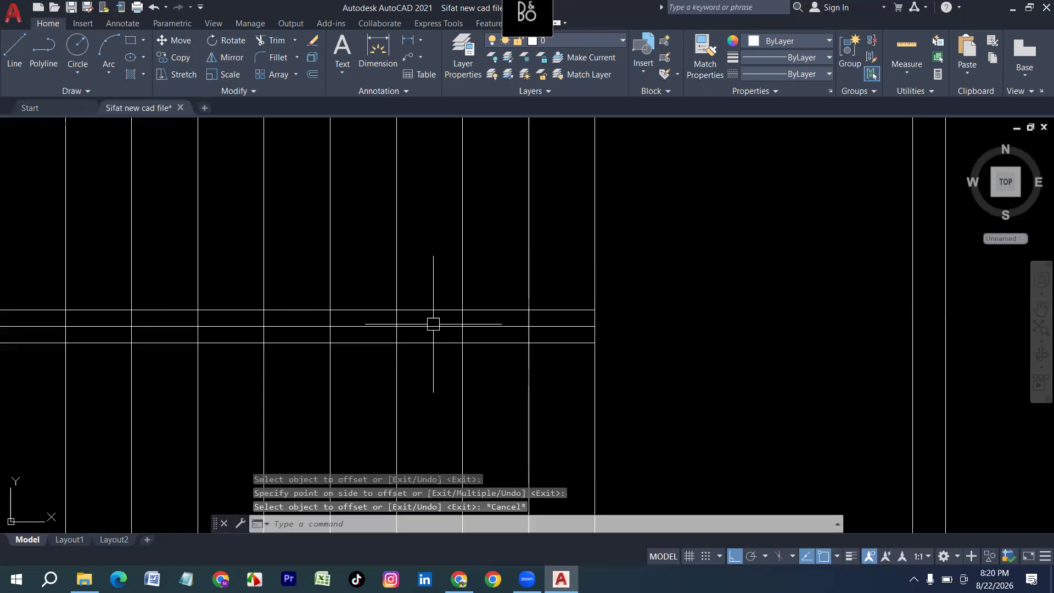
{"action": "left_click", "coordinate": [433, 326]}
{"action": "key", "text": "Delete"}
{"action": "scroll", "coordinate": [527, 425], "scroll_direction": "down", "scroll_amount": 2}
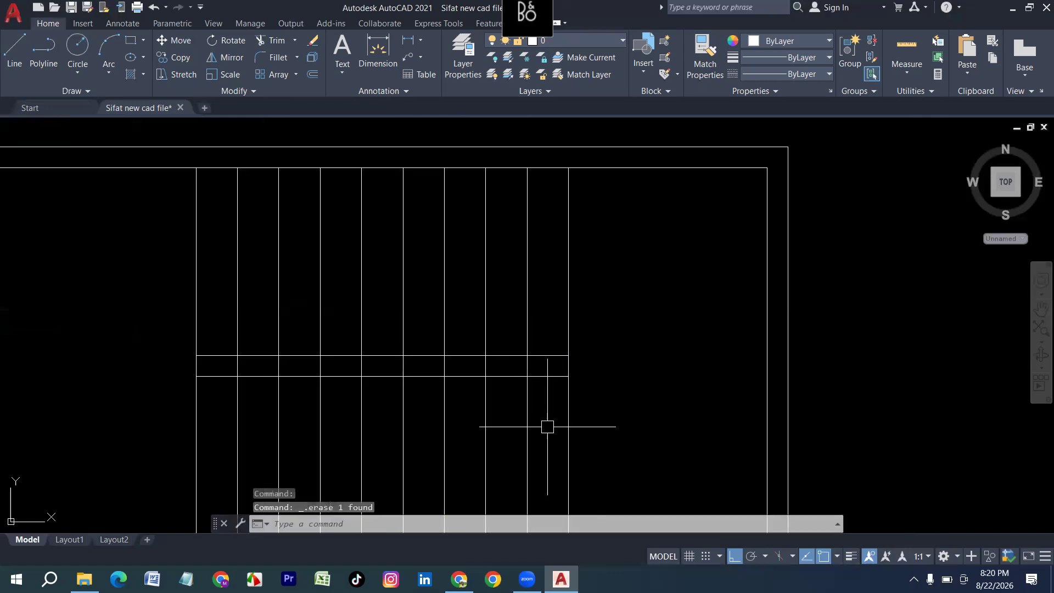
Trim all tread line segments, including both outermost ones, crossing the copied plan's narrow central strip.
{"action": "key", "text": "Return"}
{"action": "left_click_drag", "start_coordinate": [582, 365], "coordinate": [176, 362]}
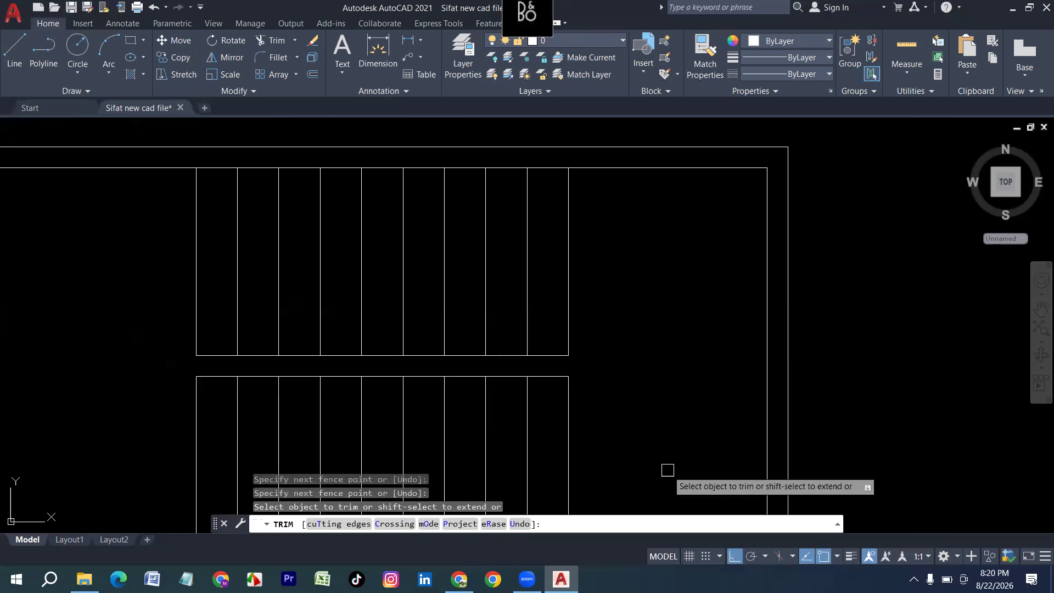
{"action": "key", "text": "Escape"}
Fillet the two horizontal strip lines at both ends in the copied plan, closing the strip with rounded ends.
{"action": "type", "text": "f"}
{"action": "key", "text": "Return"}
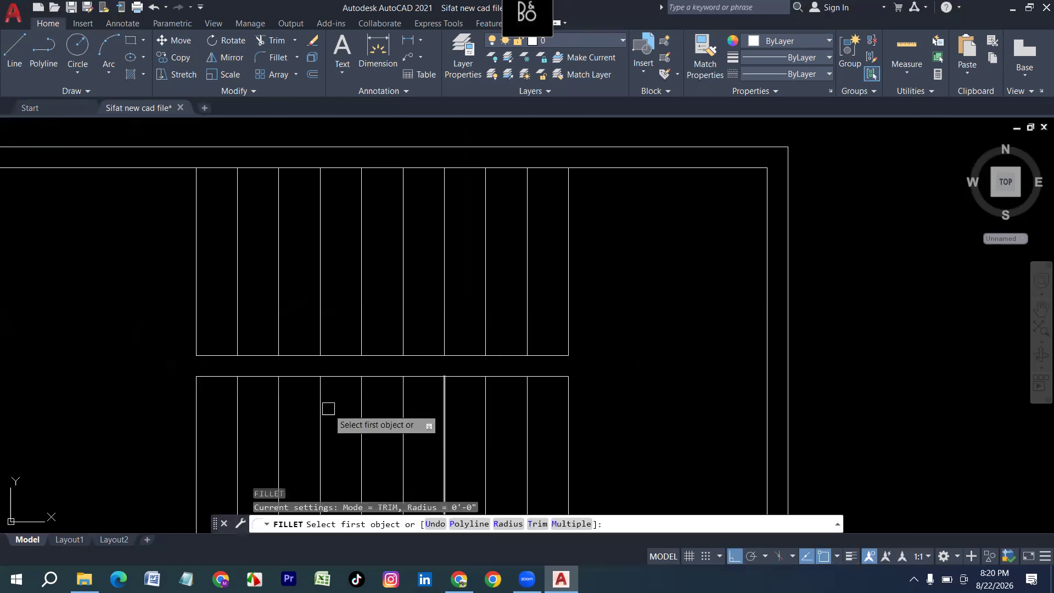
{"action": "left_click", "coordinate": [218, 377]}
{"action": "left_click", "coordinate": [217, 356]}
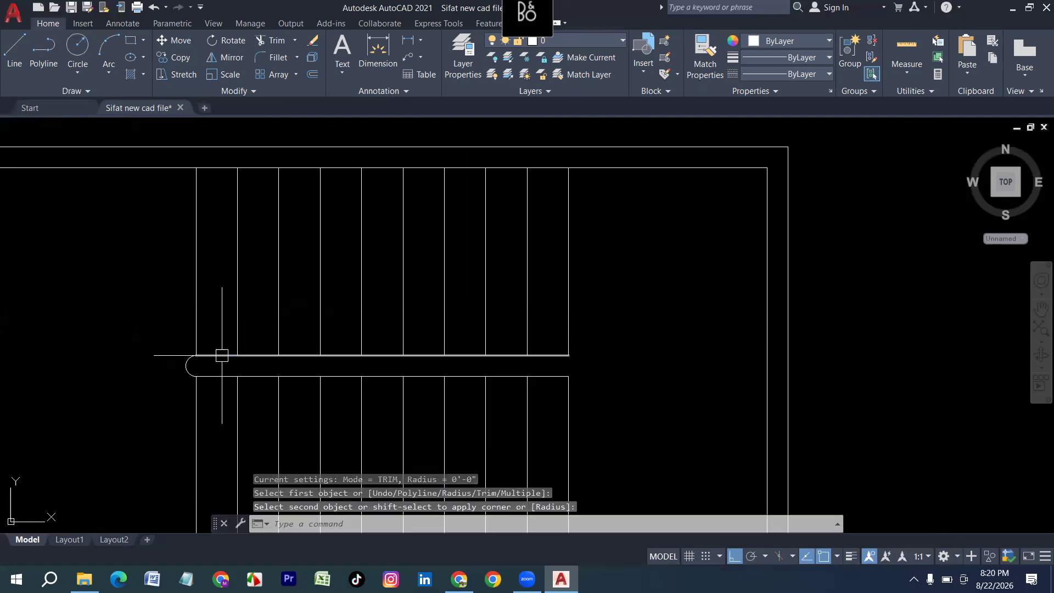
{"action": "key", "text": "Return"}
{"action": "left_click", "coordinate": [557, 377]}
{"action": "left_click", "coordinate": [555, 358]}
Draw a horizontal line from the midpoint of the original plan's inner right wall line outward past the outer wall line.
{"action": "scroll", "coordinate": [461, 381], "scroll_direction": "down", "scroll_amount": 4}
{"action": "scroll", "coordinate": [397, 343], "scroll_direction": "down", "scroll_amount": 5}
{"action": "scroll", "coordinate": [264, 341], "scroll_direction": "up", "scroll_amount": 4}
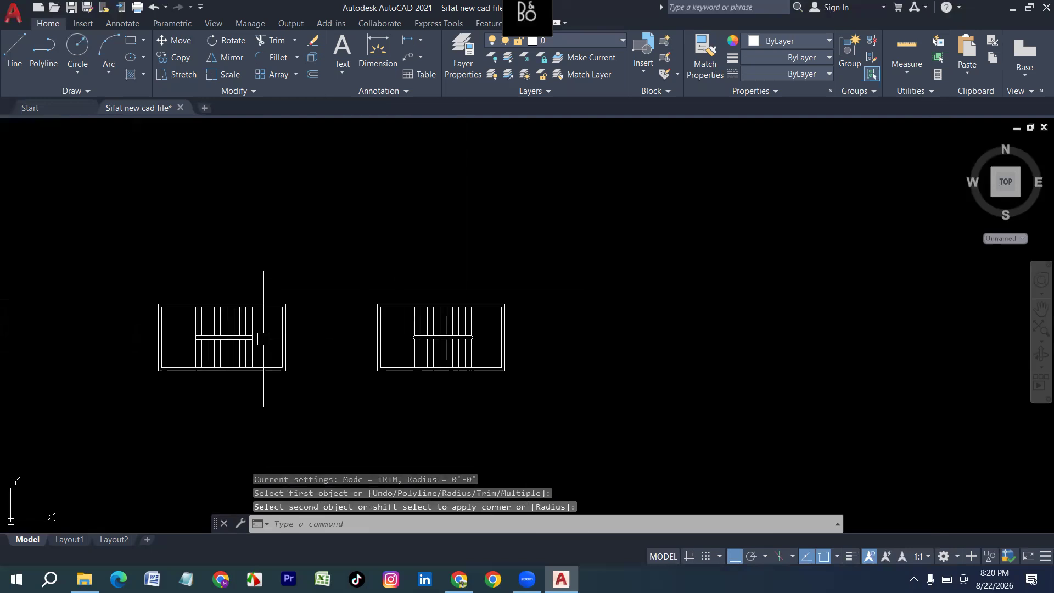
{"action": "middle_click_drag", "start_coordinate": [254, 372], "coordinate": [314, 388]}
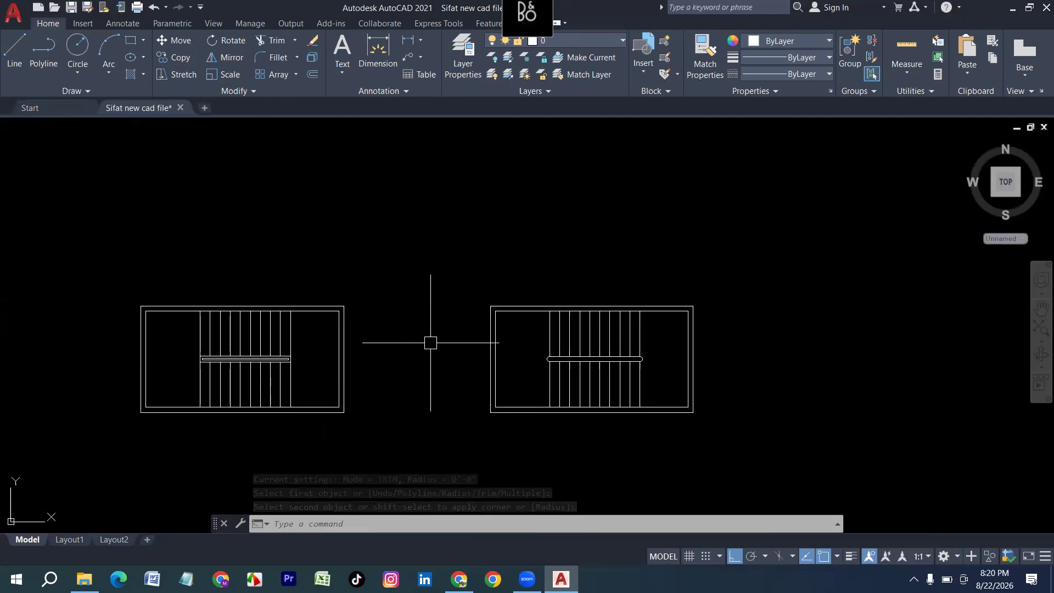
{"action": "scroll", "coordinate": [262, 374], "scroll_direction": "up", "scroll_amount": 4}
{"action": "middle_click_drag", "start_coordinate": [261, 374], "coordinate": [387, 386]}
{"action": "scroll", "coordinate": [387, 386], "scroll_direction": "down", "scroll_amount": 4}
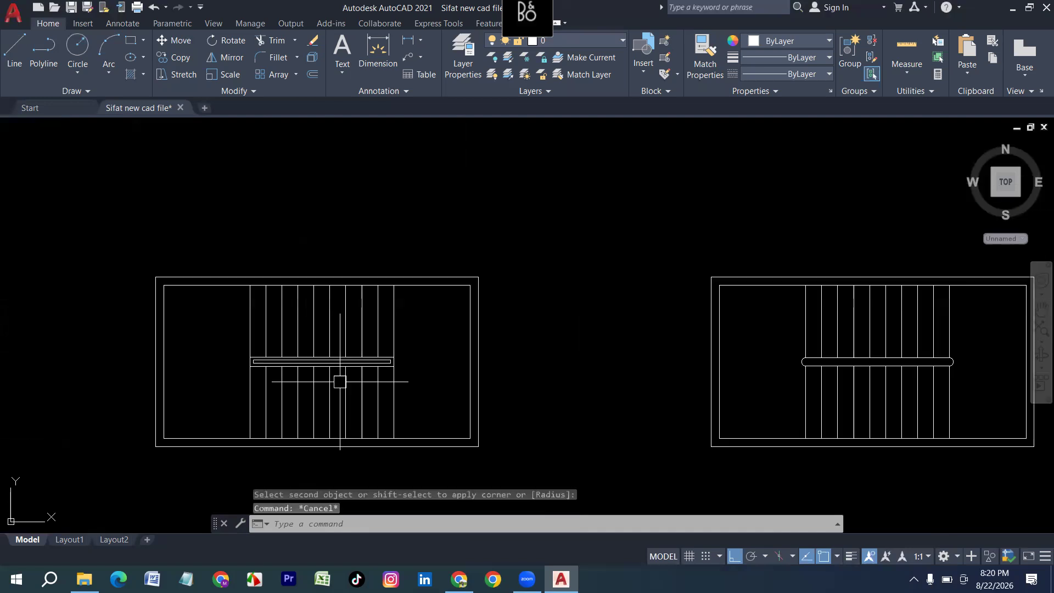
{"action": "type", "text": "l"}
{"action": "key", "text": "Return"}
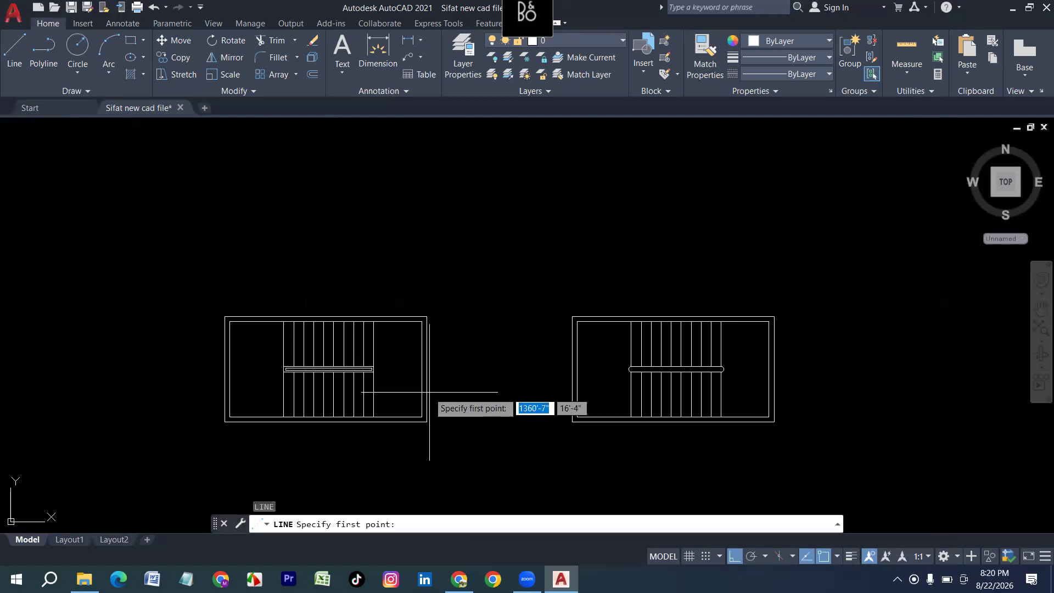
{"action": "left_click", "coordinate": [419, 366]}
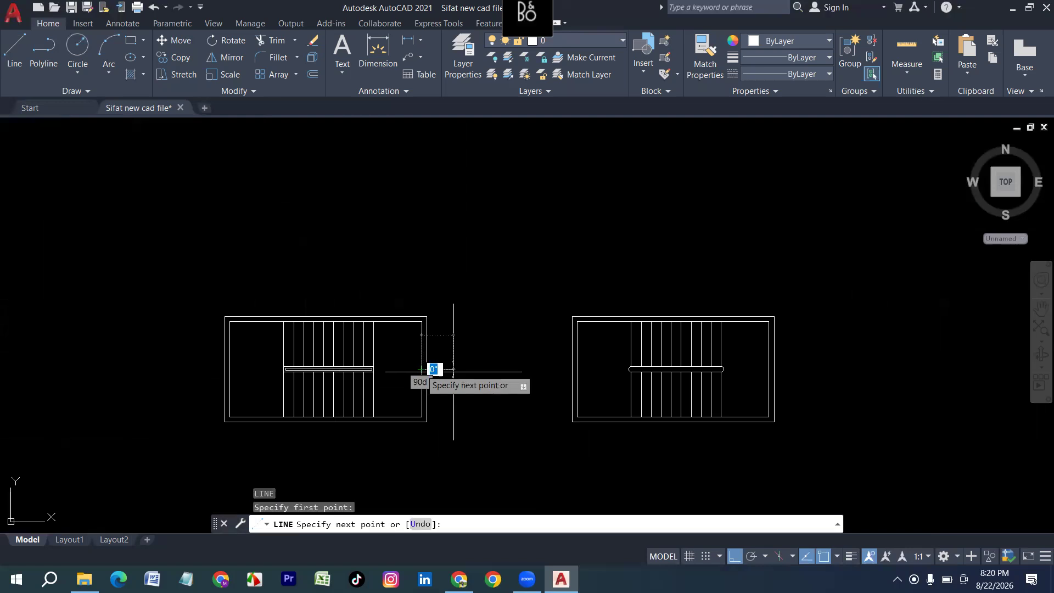
{"action": "left_click", "coordinate": [478, 369]}
{"action": "key", "text": "Return"}
Offset the horizontal line at the original plan's right wall 2'6" above and below.
{"action": "middle_click_drag", "start_coordinate": [508, 404], "coordinate": [361, 423]}
{"action": "scroll", "coordinate": [291, 412], "scroll_direction": "up", "scroll_amount": 2}
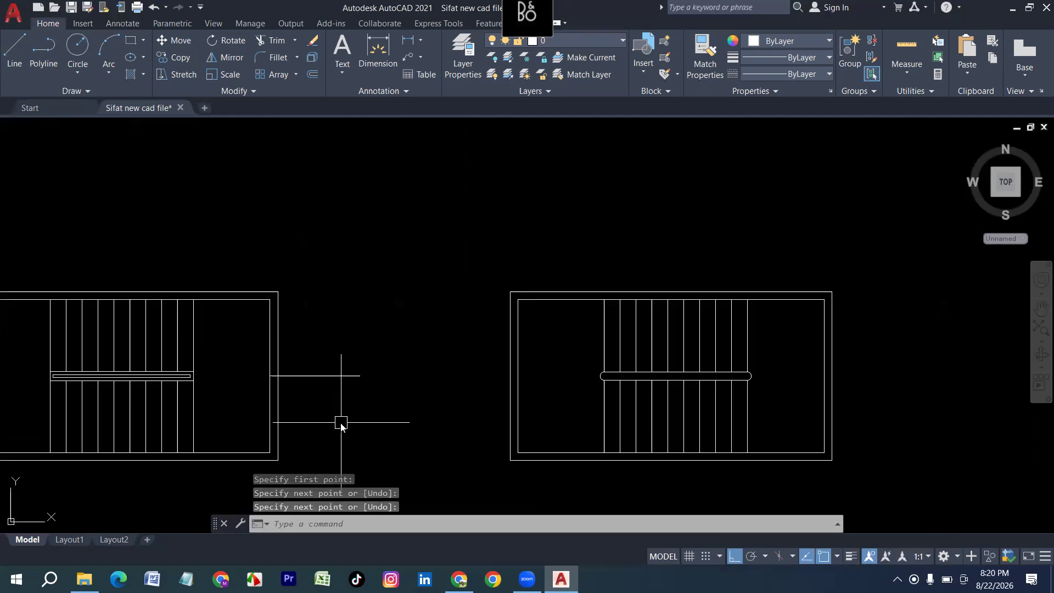
{"action": "type", "text": "o"}
{"action": "key", "text": "Return"}
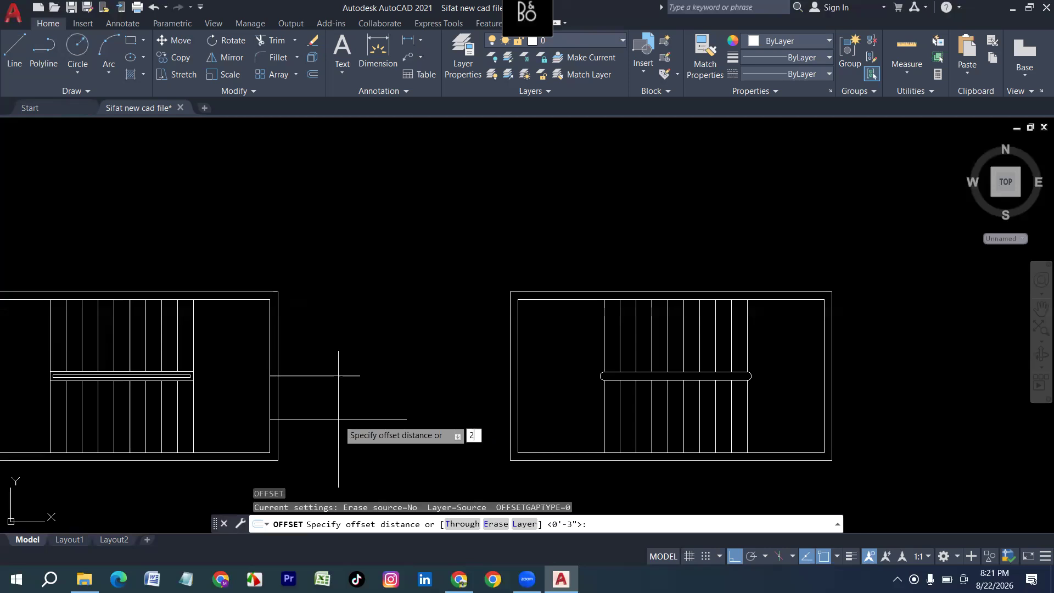
{"action": "key", "text": "Return"}
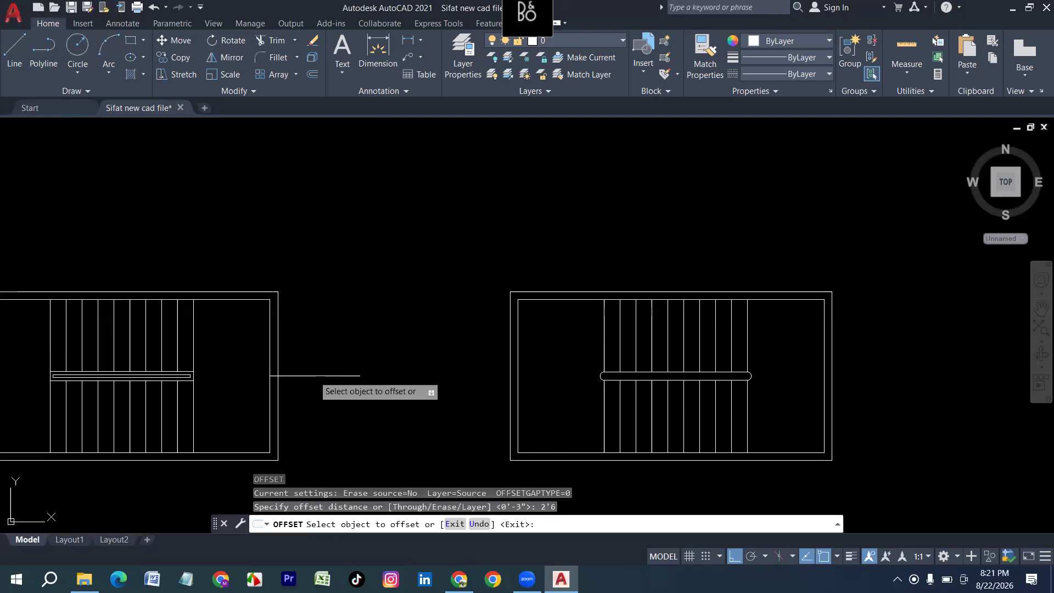
{"action": "left_click", "coordinate": [313, 376]}
{"action": "left_click", "coordinate": [309, 372]}
{"action": "left_click", "coordinate": [304, 379]}
{"action": "left_click", "coordinate": [306, 433]}
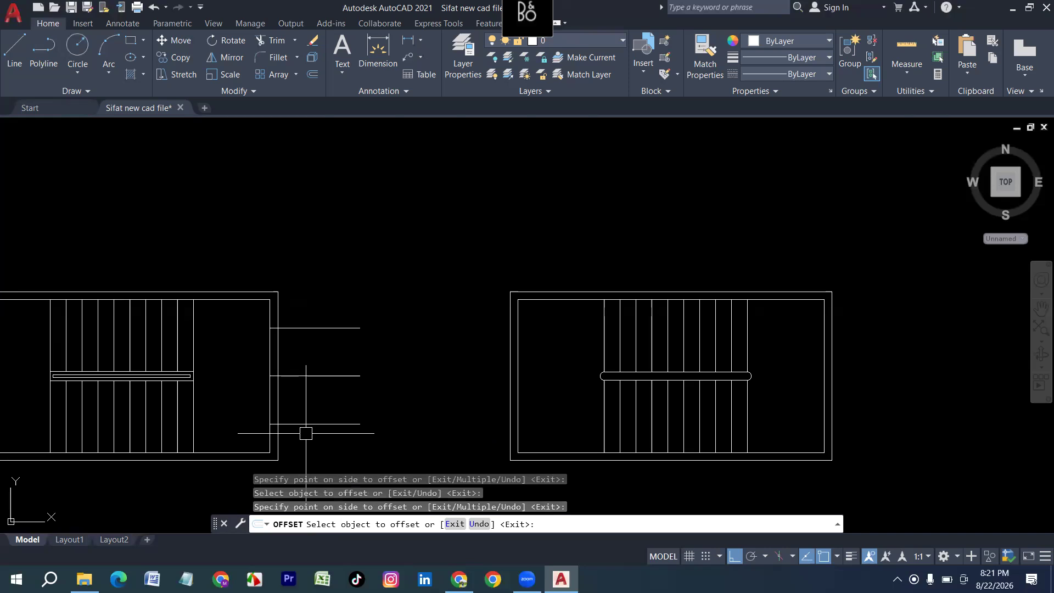
{"action": "key", "text": "Escape"}
{"action": "key", "text": "Escape"}
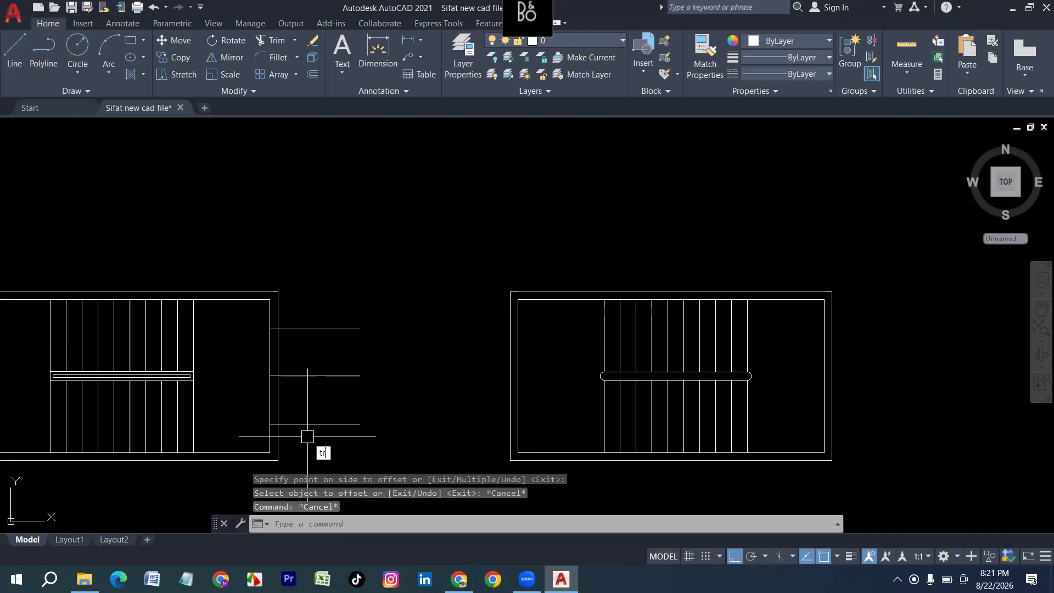
Trim the original plan's right wall between the two offset lines to form an opening, and remove the leftover projecting lines.
{"action": "key", "text": "Return"}
{"action": "left_click", "coordinate": [247, 394]}
{"action": "left_click", "coordinate": [296, 393]}
{"action": "key", "text": "Return"}
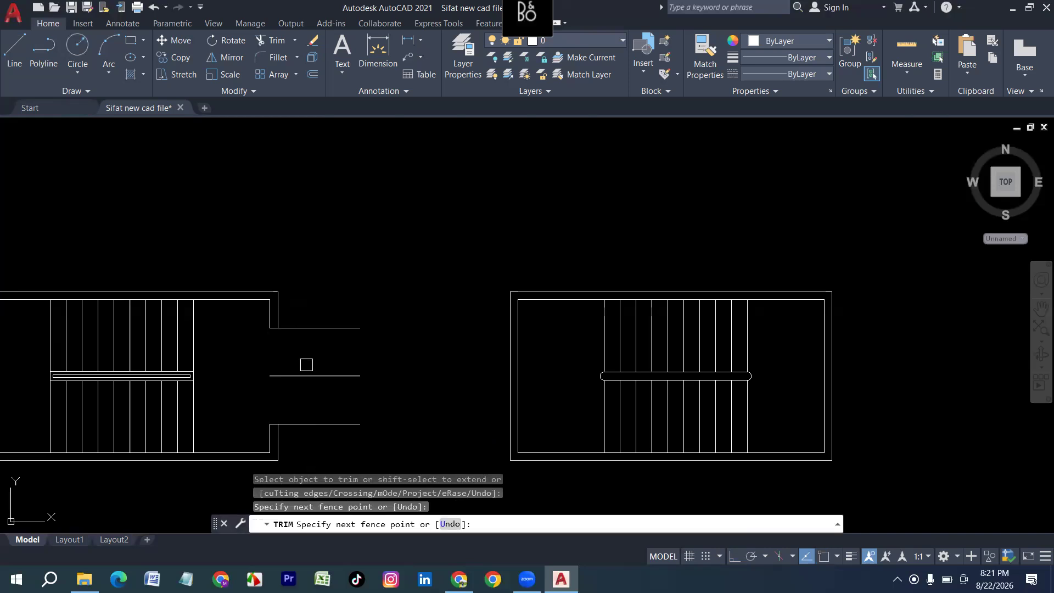
{"action": "left_click_drag", "start_coordinate": [307, 365], "coordinate": [320, 427]}
{"action": "key", "text": "Escape"}
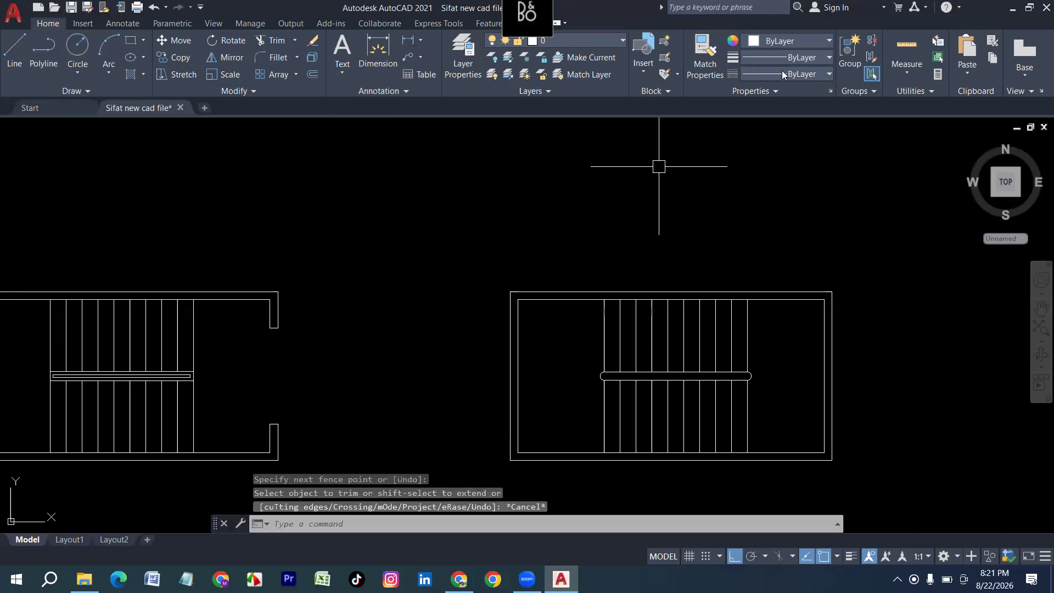
Set the current object color to Blue and draw a rectangle filling the opening in the original plan's right wall.
{"action": "left_click", "coordinate": [791, 41]}
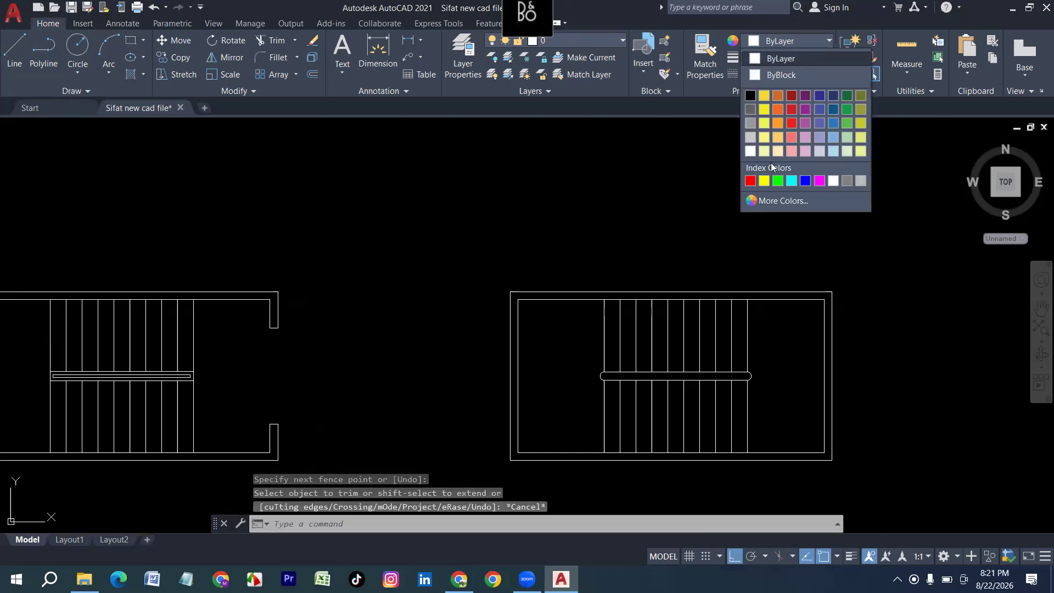
{"action": "left_click", "coordinate": [805, 181]}
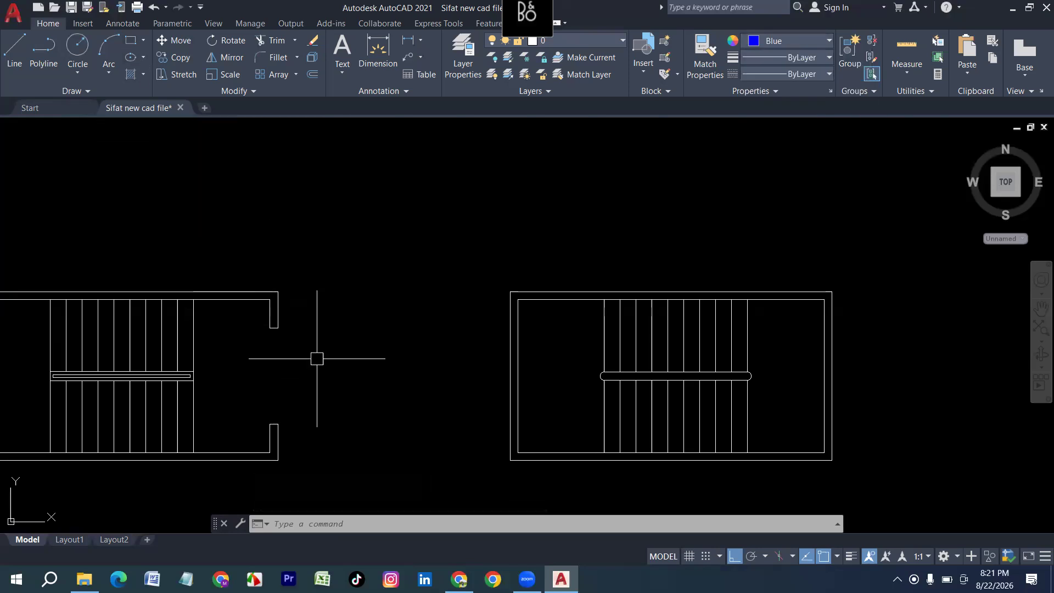
{"action": "key", "text": "Escape"}
{"action": "type", "text": "rec"}
{"action": "key", "text": "Return"}
{"action": "scroll", "coordinate": [257, 331], "scroll_direction": "up", "scroll_amount": 2}
{"action": "scroll", "coordinate": [273, 332], "scroll_direction": "up", "scroll_amount": 1}
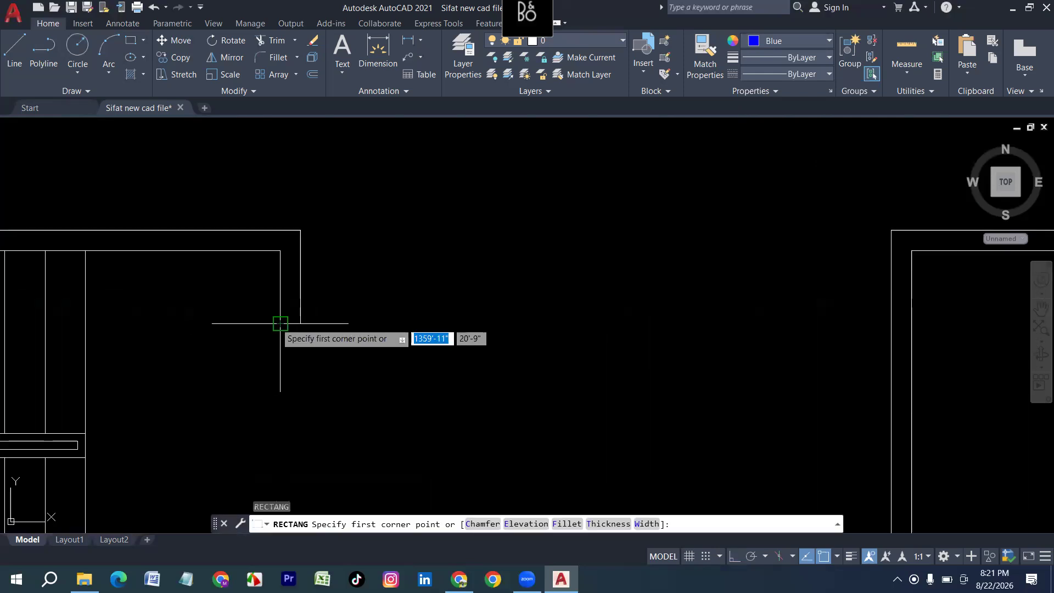
{"action": "left_click", "coordinate": [279, 324]}
{"action": "scroll", "coordinate": [275, 319], "scroll_direction": "down", "scroll_amount": 2}
{"action": "scroll", "coordinate": [294, 368], "scroll_direction": "up", "scroll_amount": 1}
{"action": "scroll", "coordinate": [292, 429], "scroll_direction": "up", "scroll_amount": 2}
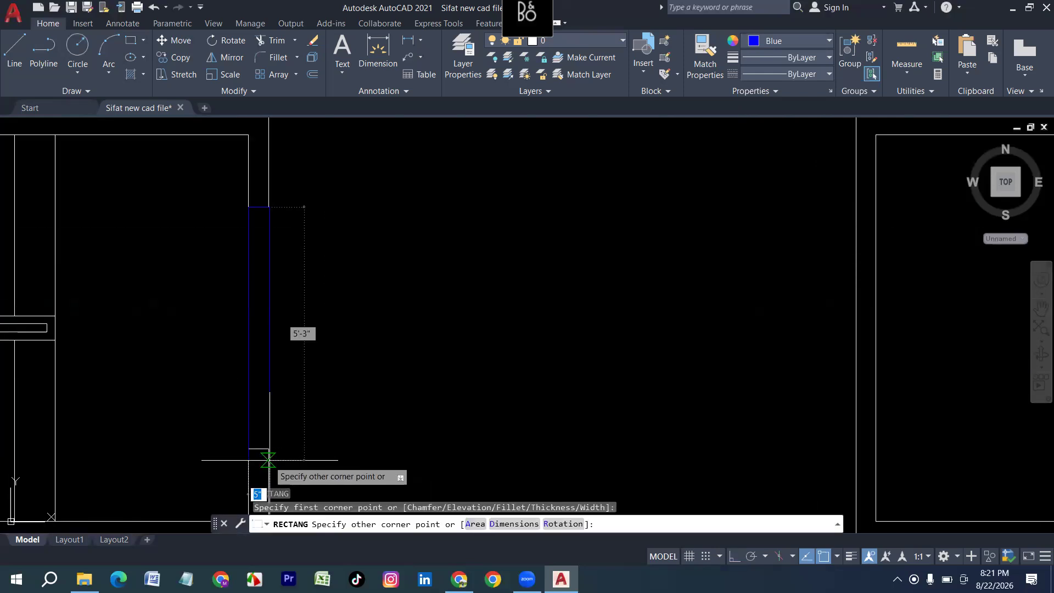
{"action": "left_click", "coordinate": [268, 448]}
Offset the blue window rectangle in the original plan's right wall 2" inward.
{"action": "type", "text": "o"}
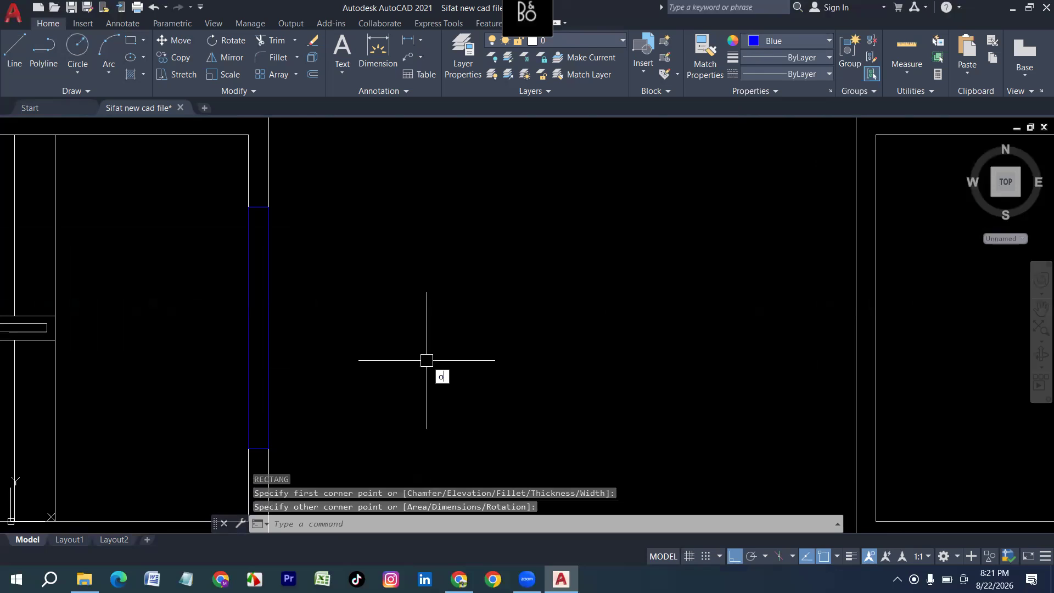
{"action": "key", "text": "Return"}
{"action": "type", "text": "2"}
{"action": "key", "text": "Return"}
{"action": "scroll", "coordinate": [258, 335], "scroll_direction": "up", "scroll_amount": 2}
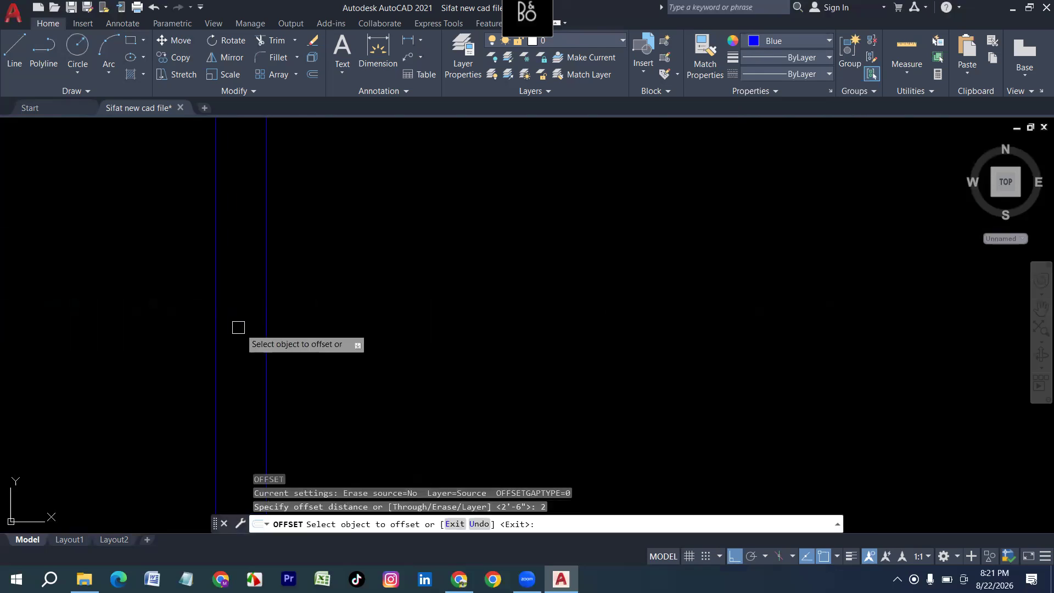
{"action": "left_click", "coordinate": [219, 305]}
{"action": "left_click", "coordinate": [230, 305]}
{"action": "scroll", "coordinate": [230, 305], "scroll_direction": "down", "scroll_amount": 6}
{"action": "middle_click_drag", "start_coordinate": [391, 335], "coordinate": [260, 346]}
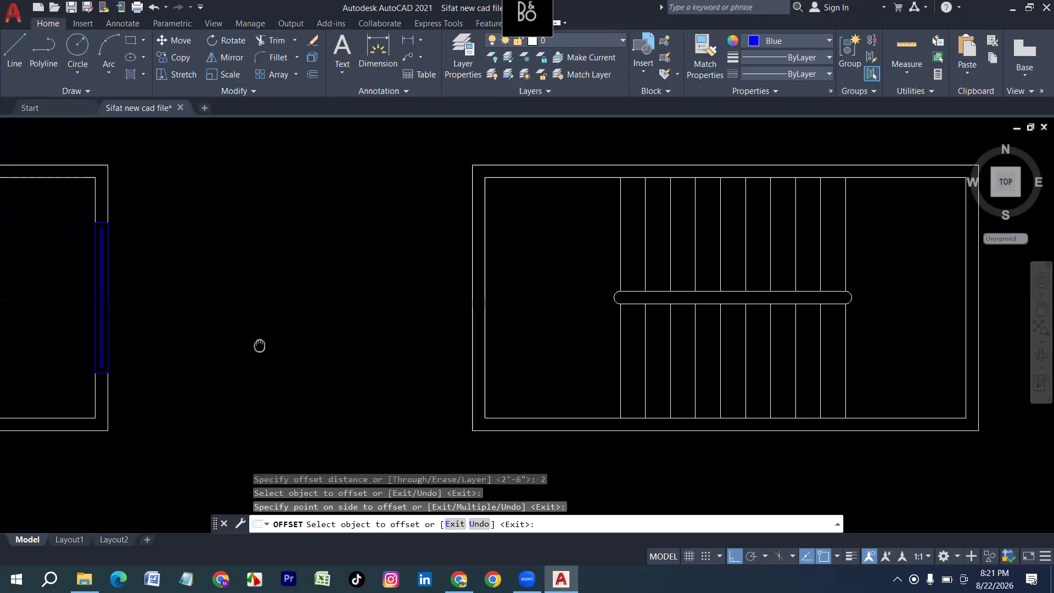
{"action": "scroll", "coordinate": [231, 347], "scroll_direction": "down", "scroll_amount": 4}
{"action": "key", "text": "Escape"}
{"action": "middle_click_drag", "start_coordinate": [389, 333], "coordinate": [519, 353]}
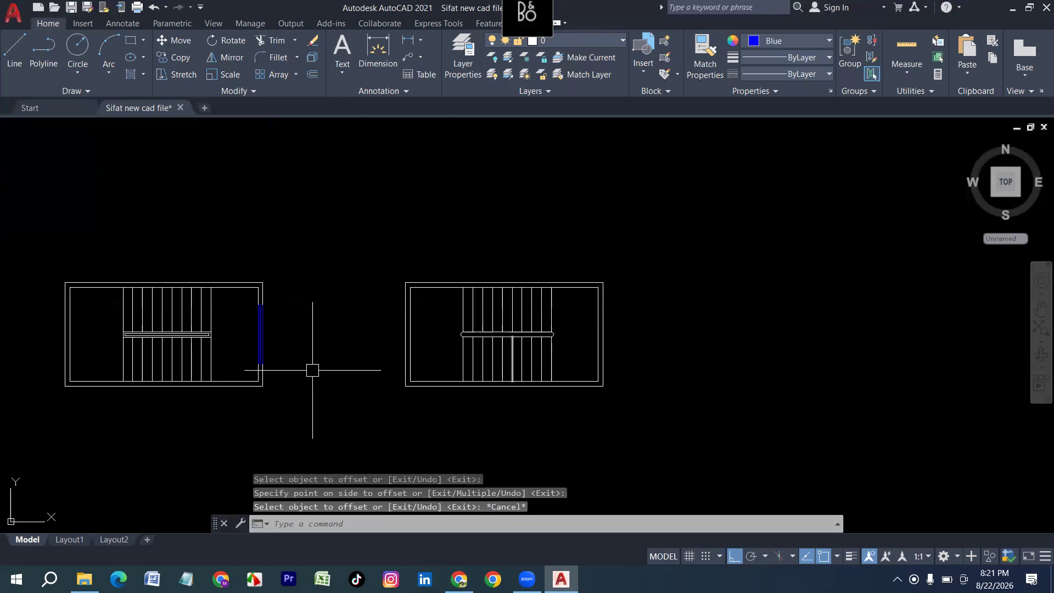
{"action": "scroll", "coordinate": [312, 370], "scroll_direction": "down", "scroll_amount": 2}
{"action": "scroll", "coordinate": [292, 341], "scroll_direction": "up", "scroll_amount": 2}
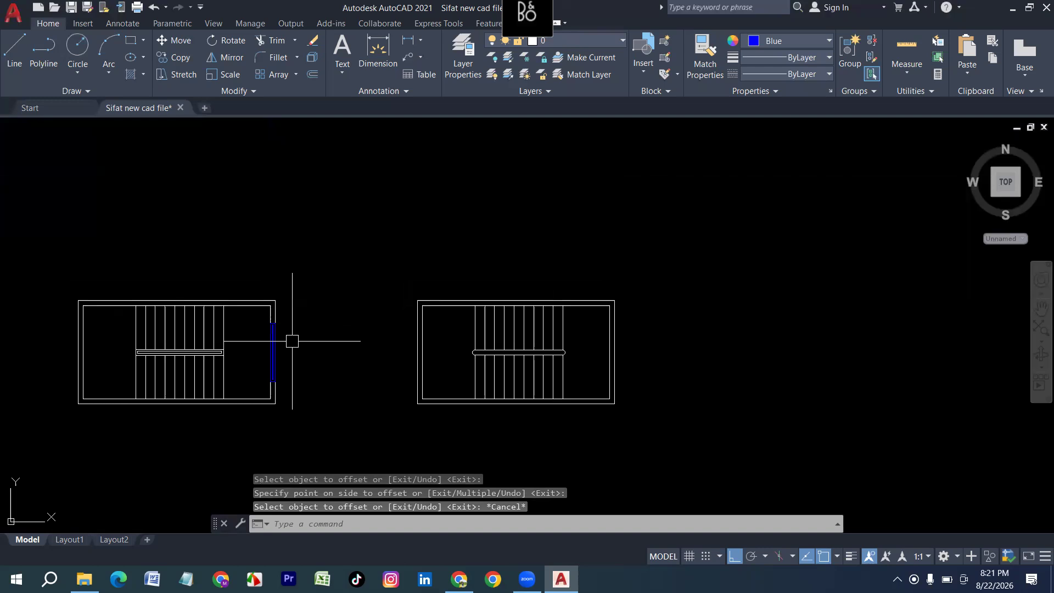
{"action": "middle_click_drag", "start_coordinate": [569, 410], "coordinate": [197, 382]}
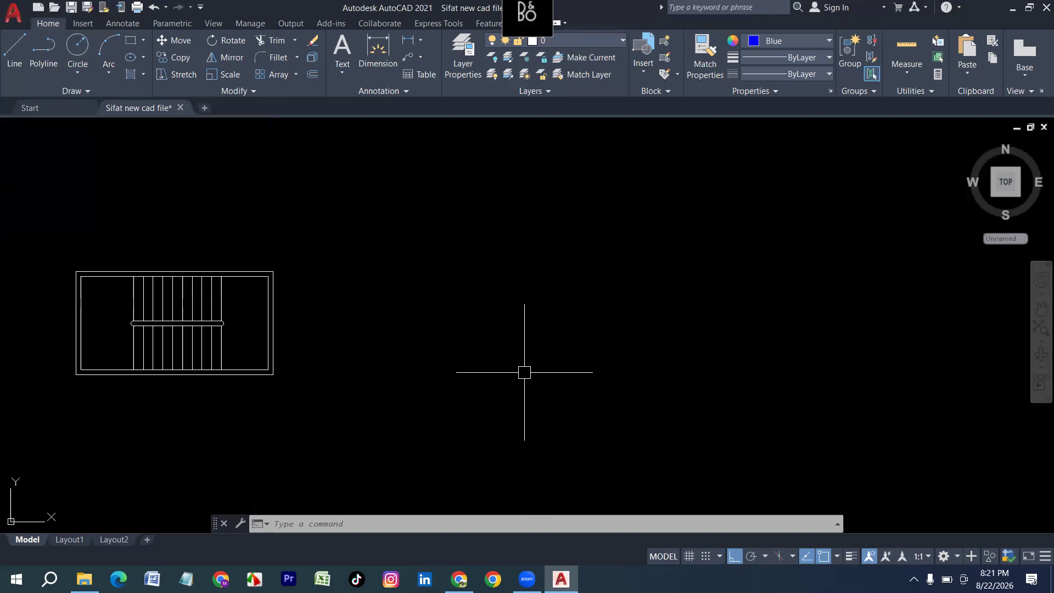
{"action": "middle_click_drag", "start_coordinate": [524, 372], "coordinate": [406, 366]}
{"action": "scroll", "coordinate": [317, 380], "scroll_direction": "down", "scroll_amount": 4}
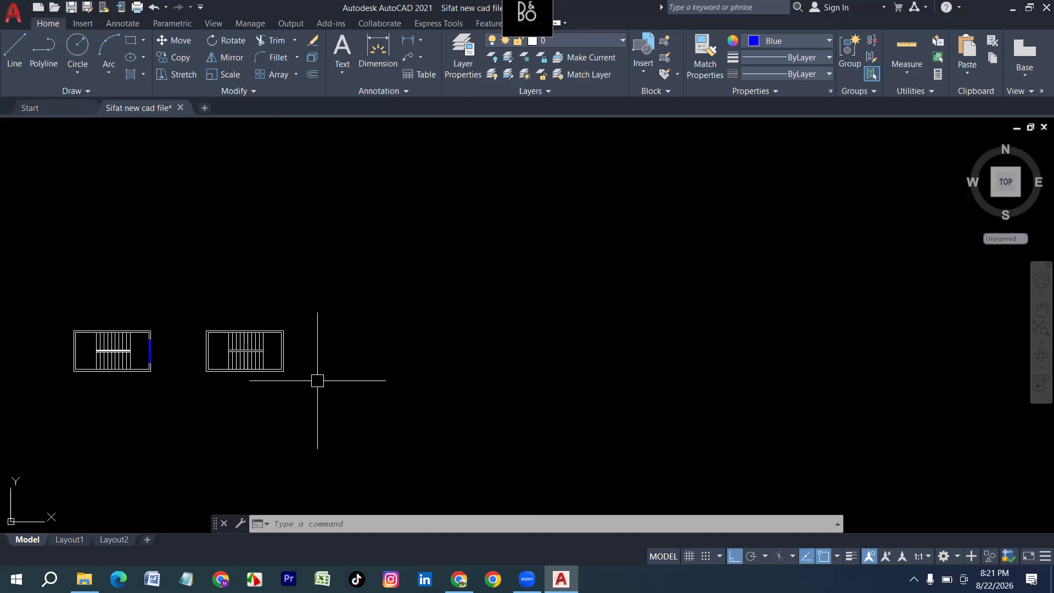
{"action": "scroll", "coordinate": [318, 381], "scroll_direction": "up", "scroll_amount": 2}
{"action": "middle_click_drag", "start_coordinate": [541, 357], "coordinate": [249, 383]}
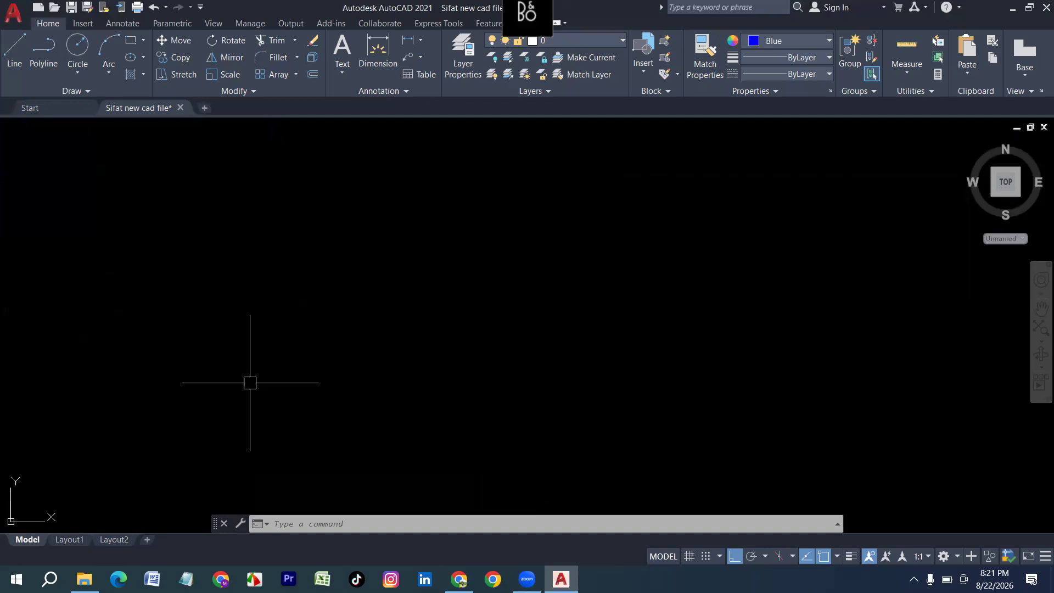
{"action": "type", "text": "C"}
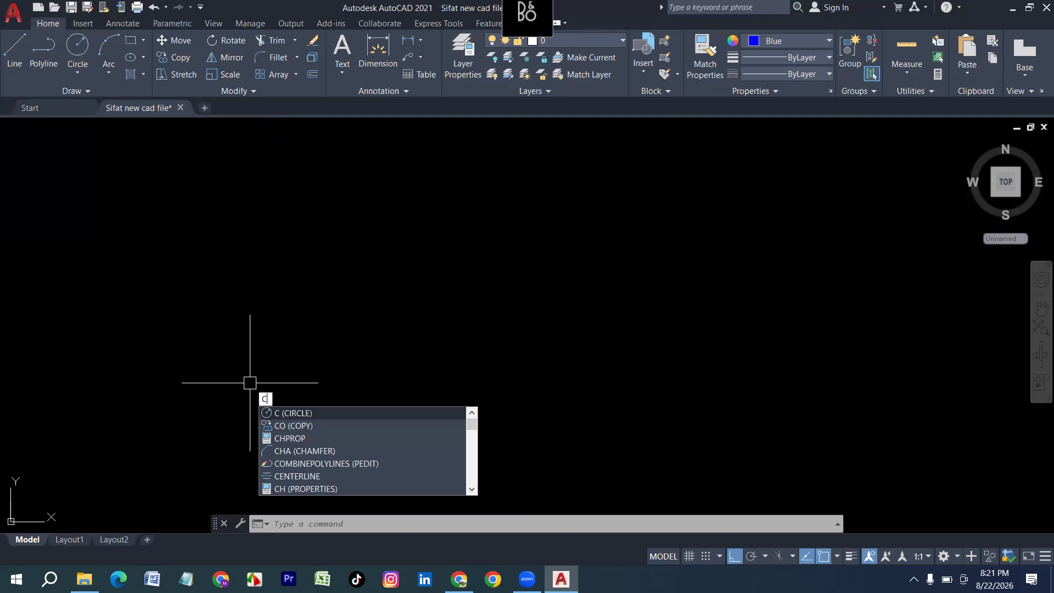
{"action": "key", "text": "Return"}
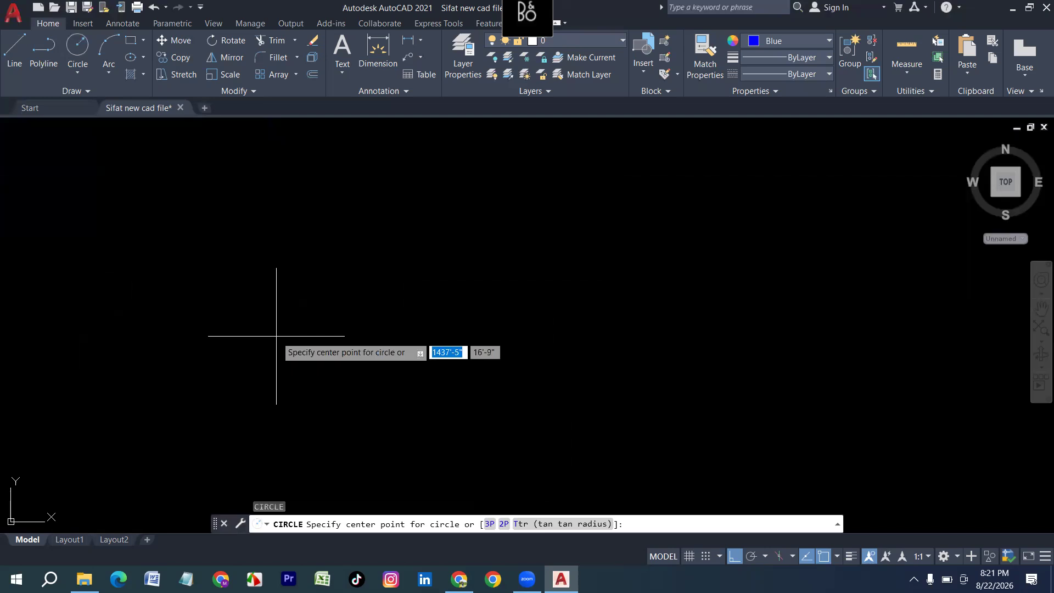
{"action": "left_click", "coordinate": [297, 341]}
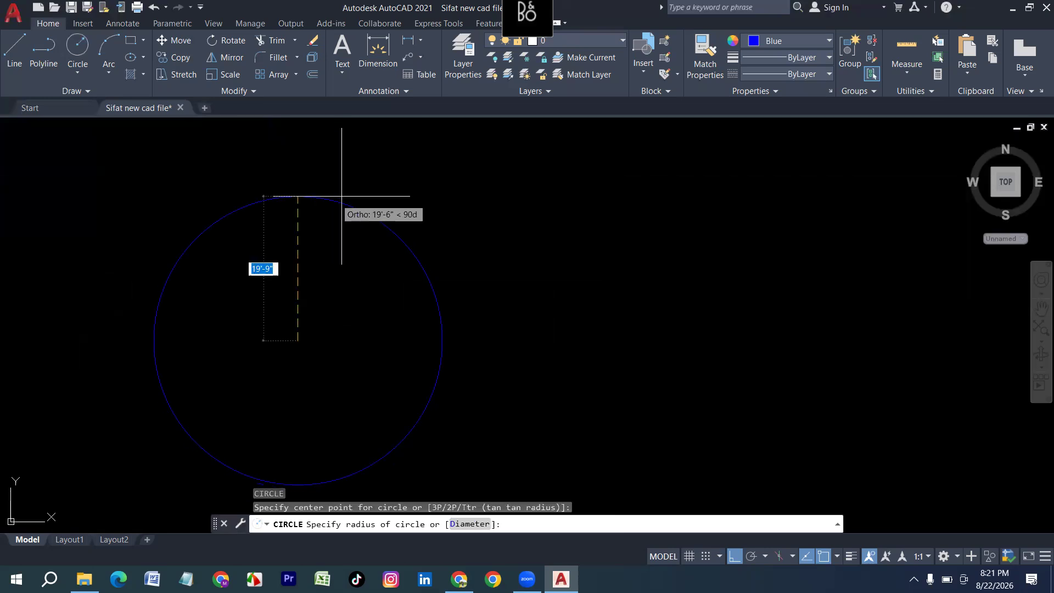
{"action": "key", "text": "Escape"}
Set the current object color to Magenta and draw a circle of 3' radius in the empty space right of the two plans.
{"action": "left_click", "coordinate": [791, 40]}
{"action": "left_click", "coordinate": [815, 179]}
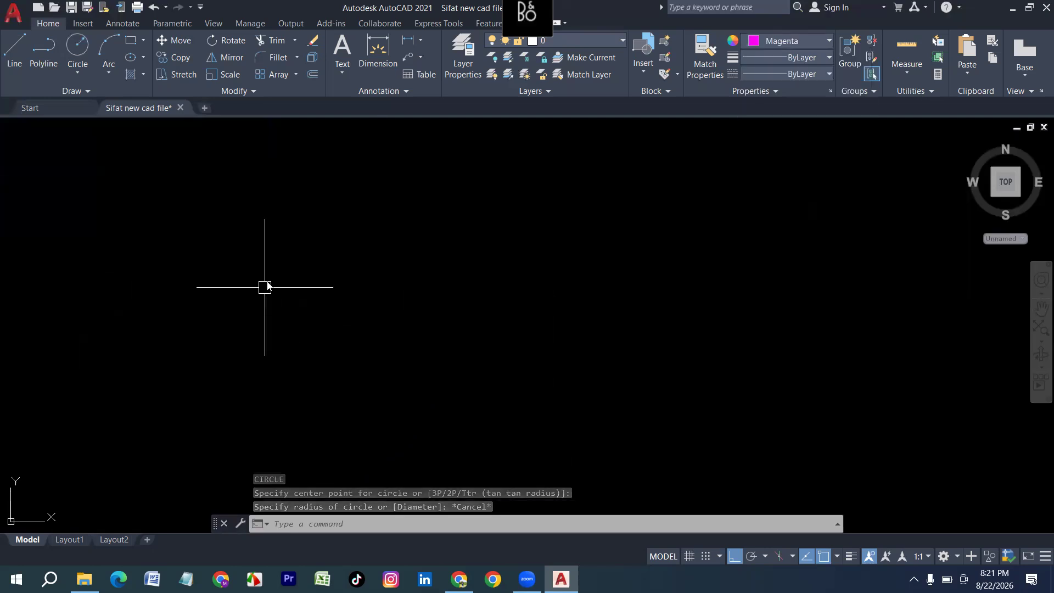
{"action": "key", "text": "Return"}
{"action": "left_click", "coordinate": [279, 369]}
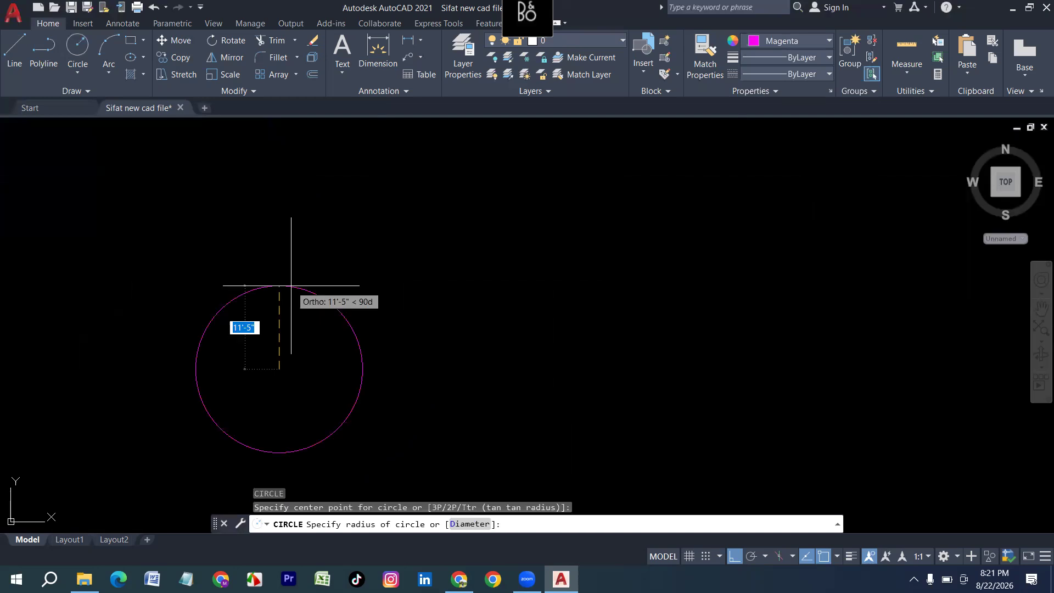
{"action": "type", "text": "3"}
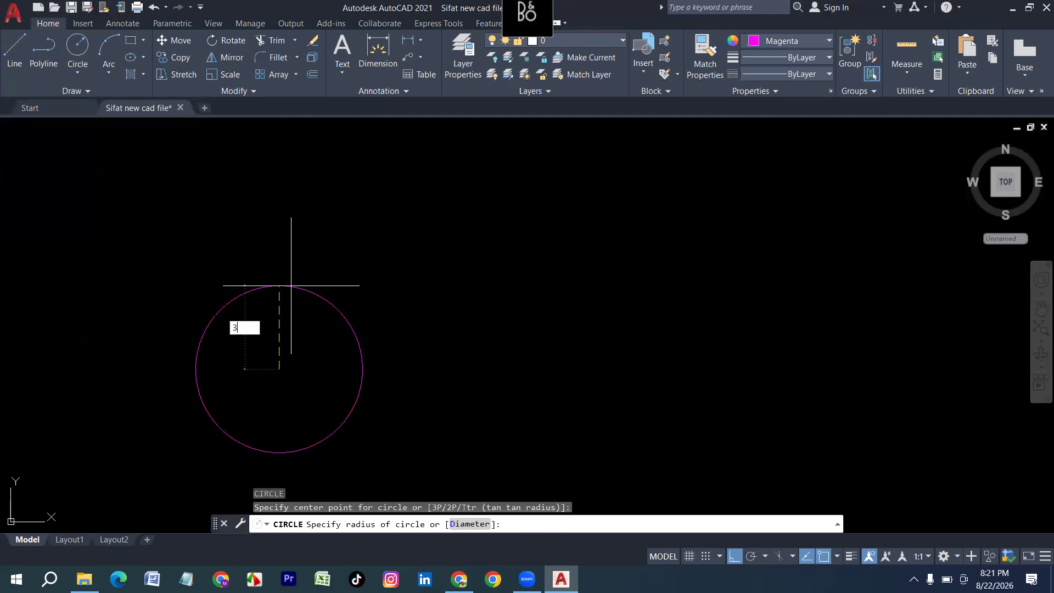
{"action": "key", "text": "Return"}
Offset the magenta circle 2" outward.
{"action": "scroll", "coordinate": [279, 365], "scroll_direction": "up", "scroll_amount": 5}
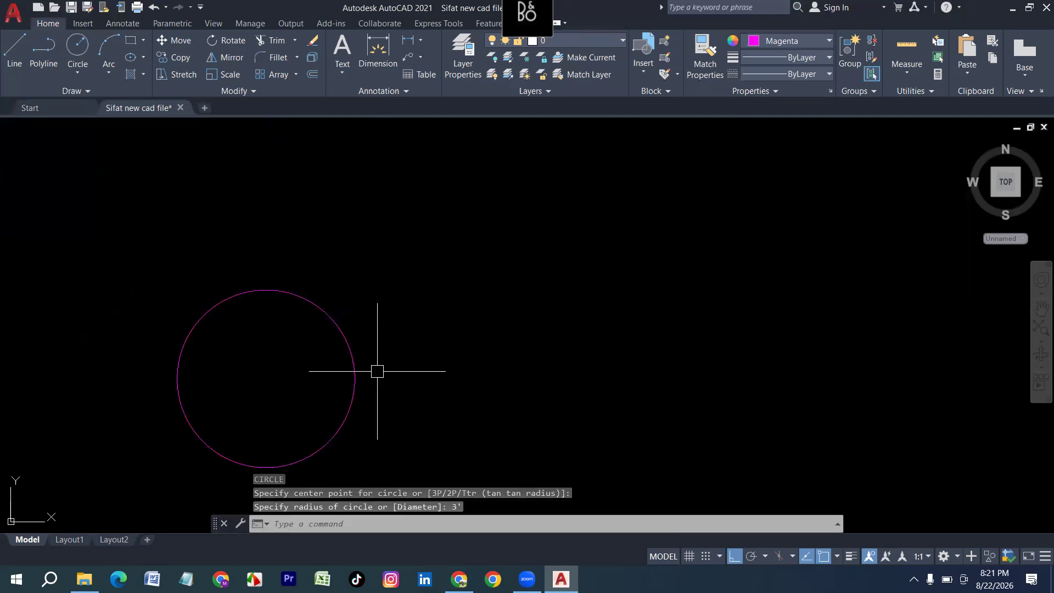
{"action": "type", "text": "o"}
{"action": "key", "text": "Return"}
{"action": "type", "text": "2"}
{"action": "key", "text": "Return"}
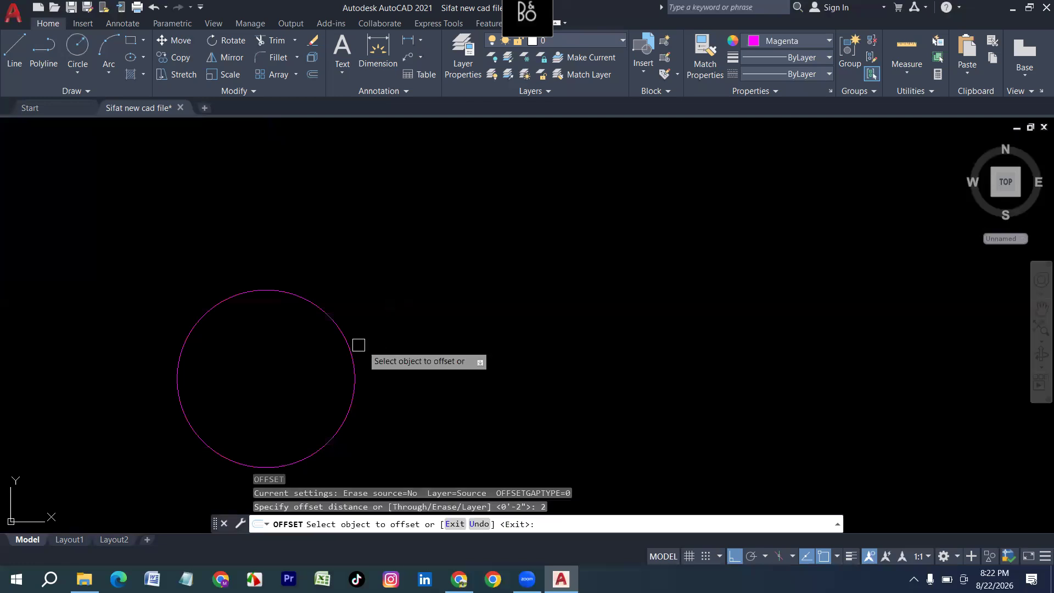
{"action": "left_click", "coordinate": [357, 344]}
{"action": "left_click", "coordinate": [405, 347]}
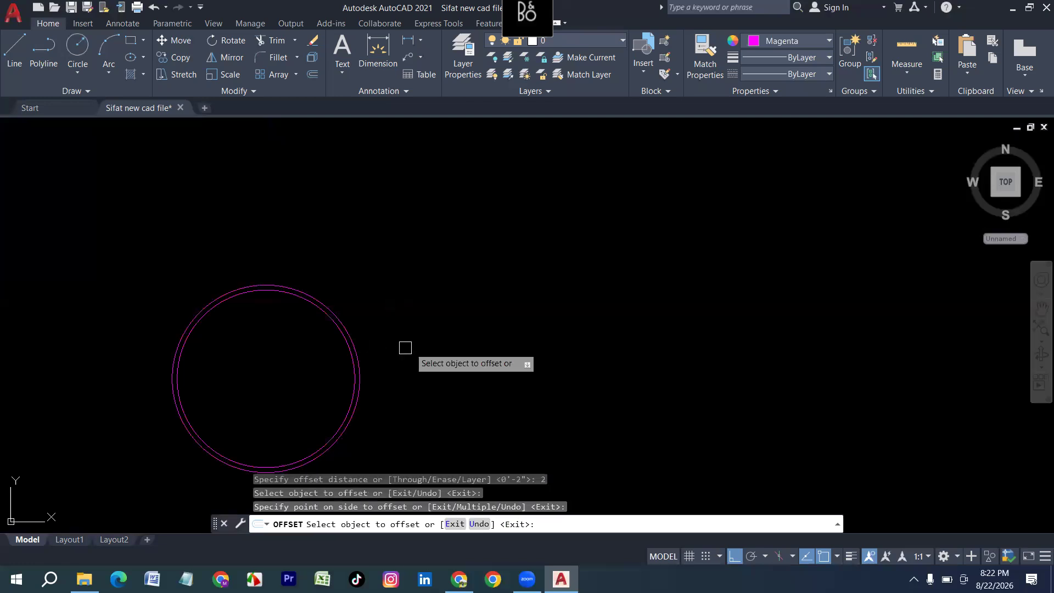
{"action": "middle_click_drag", "start_coordinate": [405, 347], "coordinate": [426, 282]}
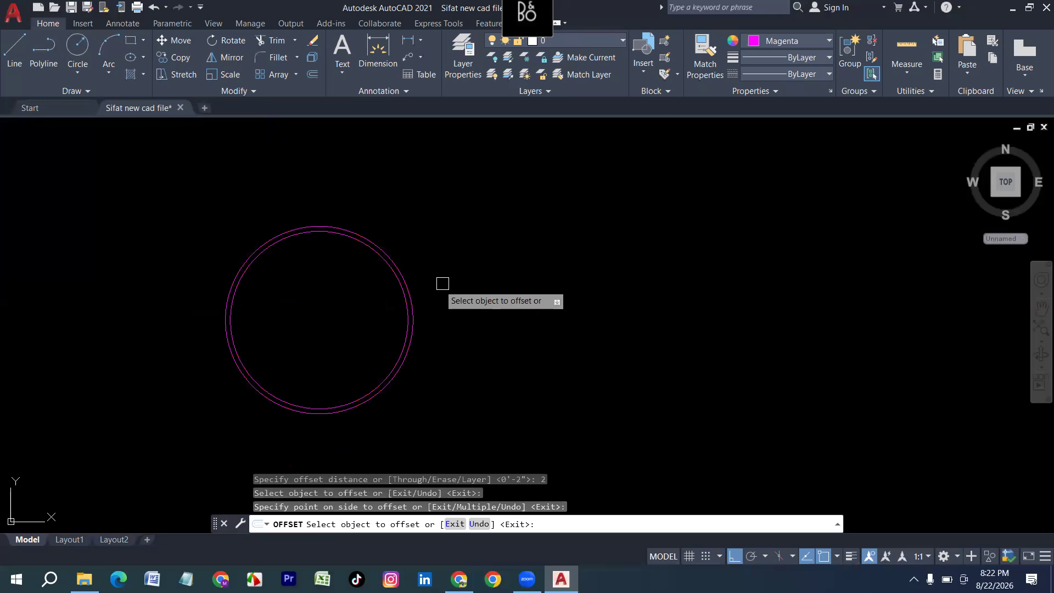
{"action": "key", "text": "Escape"}
Offset the outer of the two magenta circles 5' outward.
{"action": "key", "text": "Return"}
{"action": "type", "text": "5"}
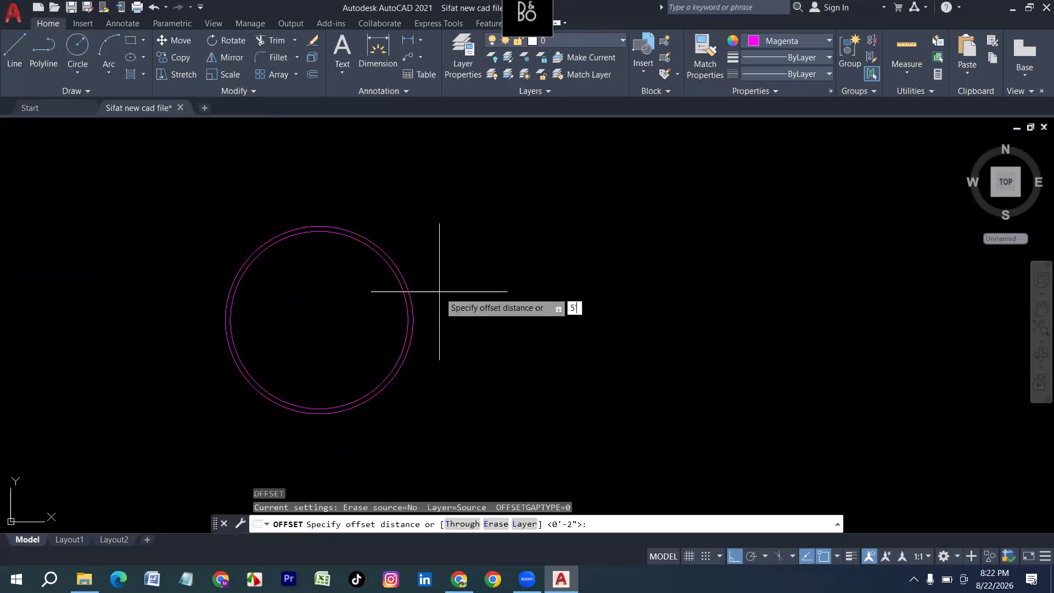
{"action": "type", "text": "'"}
{"action": "key", "text": "Return"}
{"action": "left_click", "coordinate": [412, 310]}
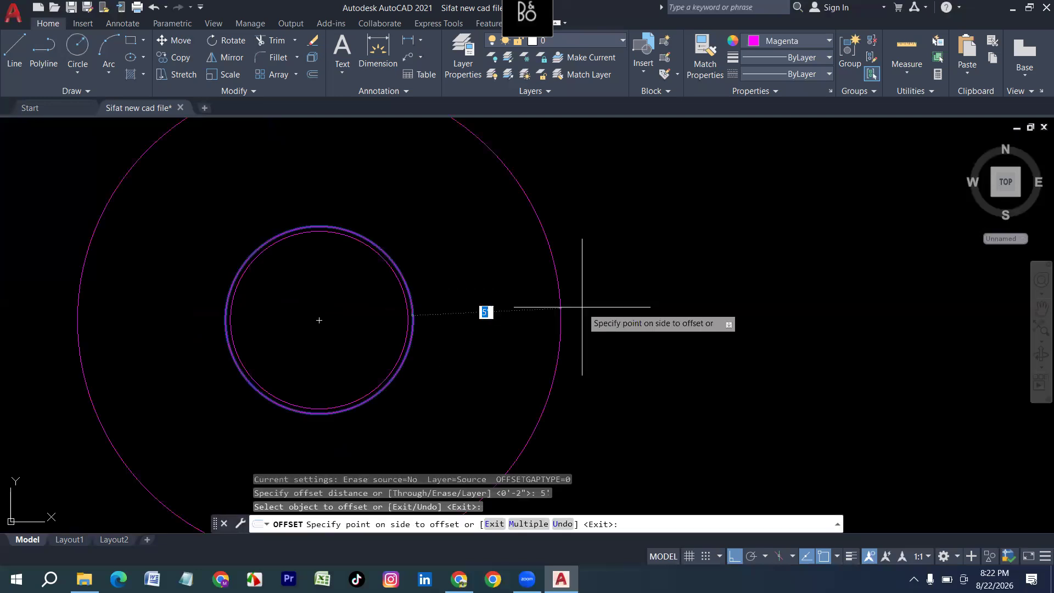
{"action": "left_click", "coordinate": [582, 307]}
{"action": "scroll", "coordinate": [466, 352], "scroll_direction": "down", "scroll_amount": 2}
{"action": "key", "text": "Return"}
Offset the largest magenta circle 5" outward.
{"action": "key", "text": "Return"}
{"action": "type", "text": "5"}
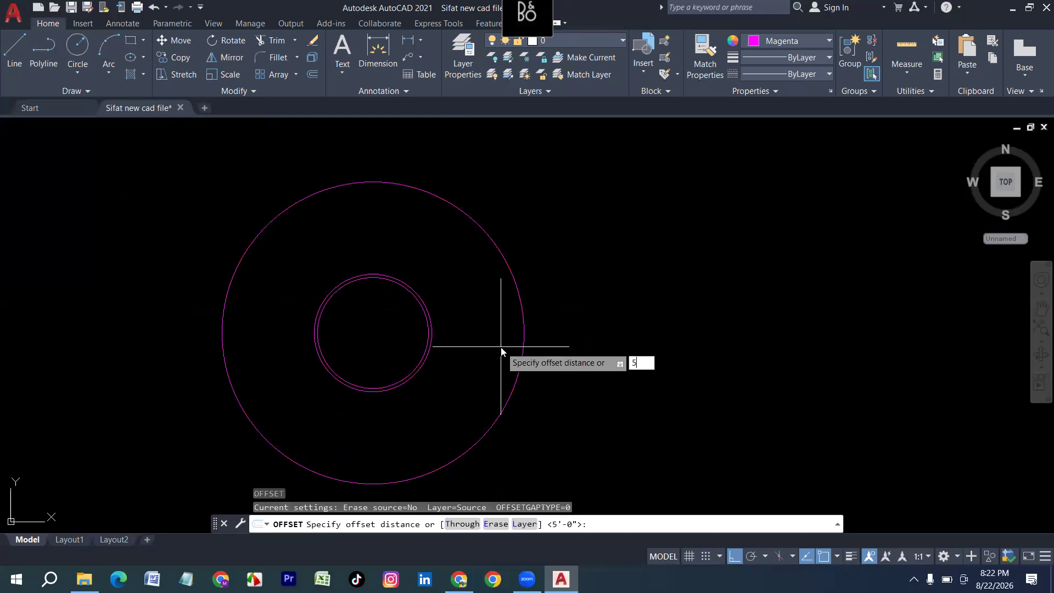
{"action": "key", "text": "Return"}
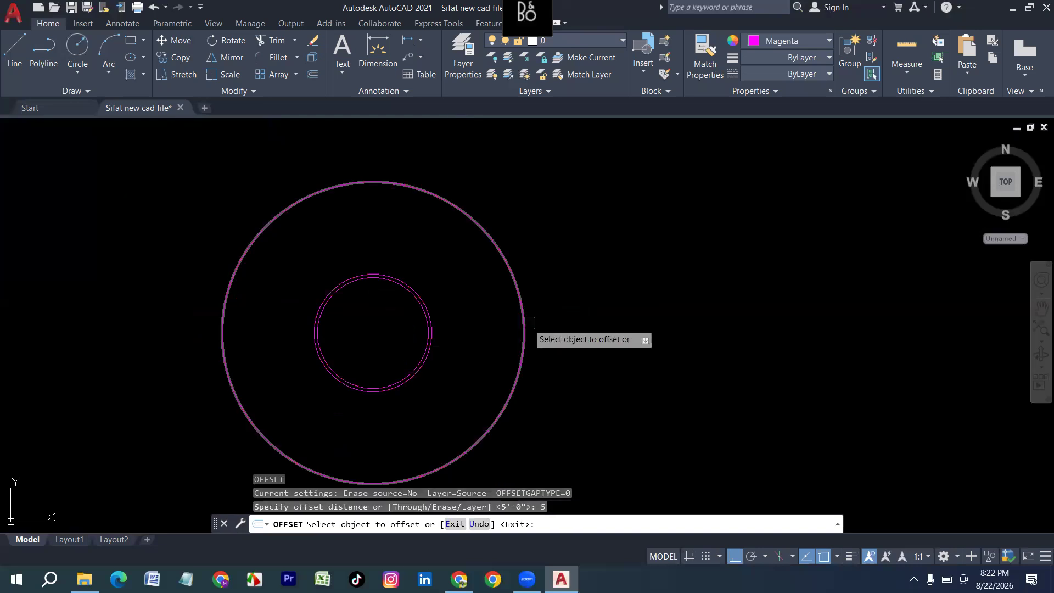
{"action": "left_click", "coordinate": [528, 323]}
{"action": "left_click", "coordinate": [528, 323]}
{"action": "key", "text": "Escape"}
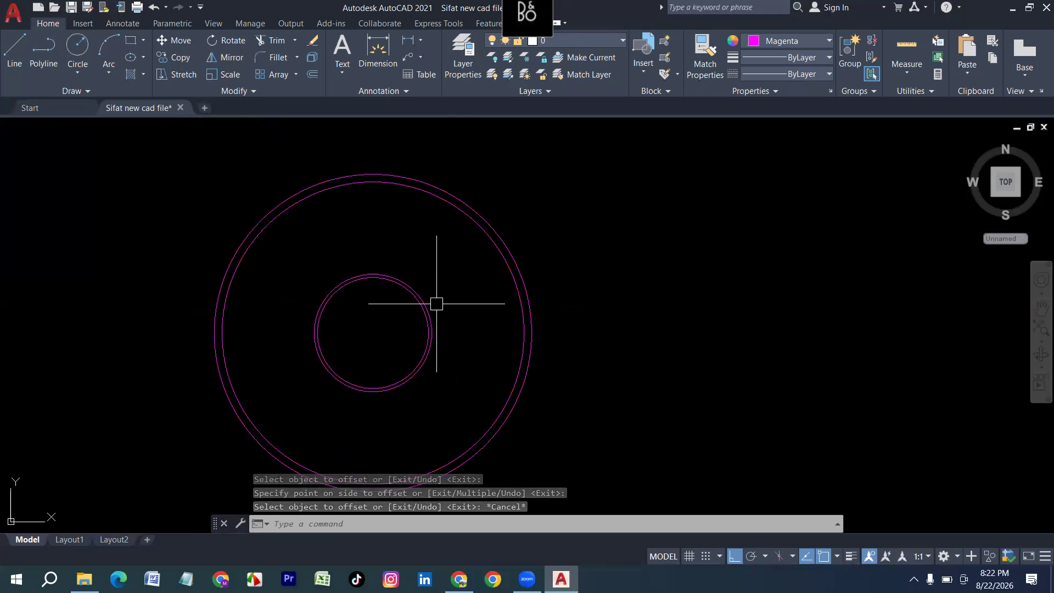
{"action": "key", "text": "Escape"}
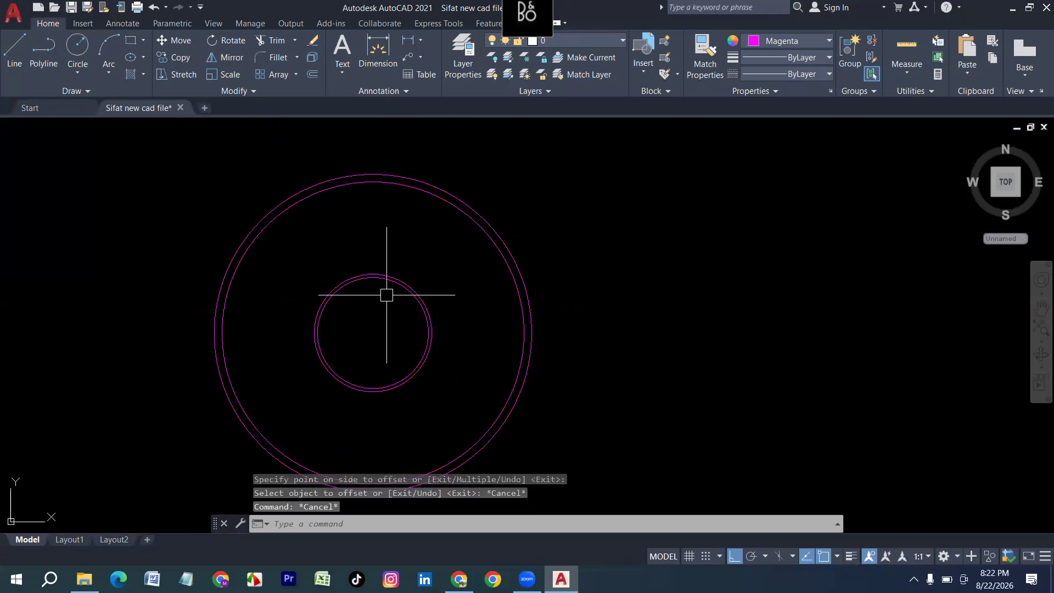
Draw connected lines from the outermost circle's top quadrant to the common center, and from there to its right quadrant.
{"action": "type", "text": "l"}
{"action": "key", "text": "Return"}
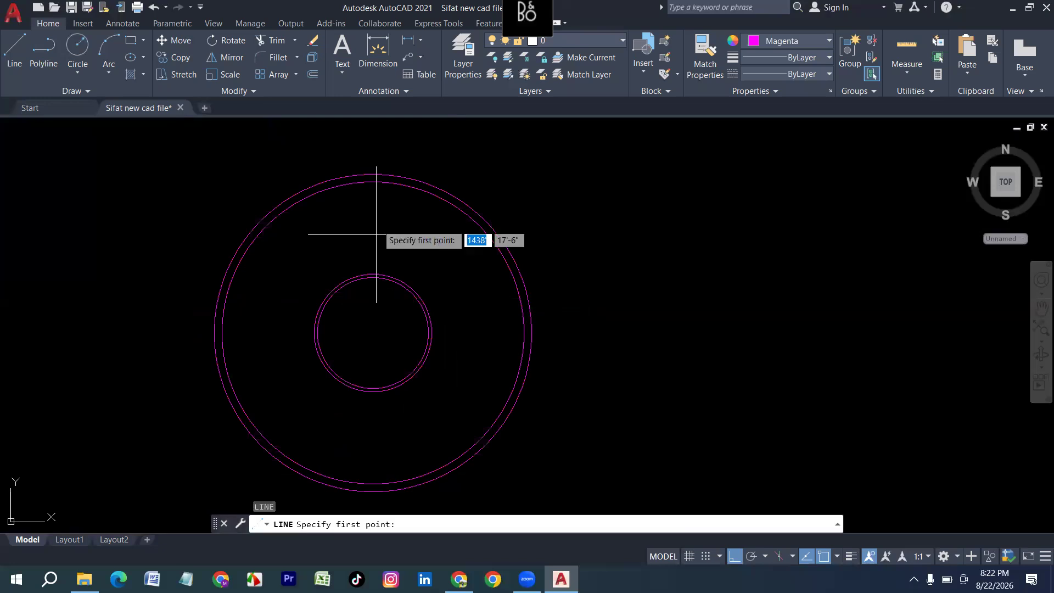
{"action": "left_click", "coordinate": [373, 175]}
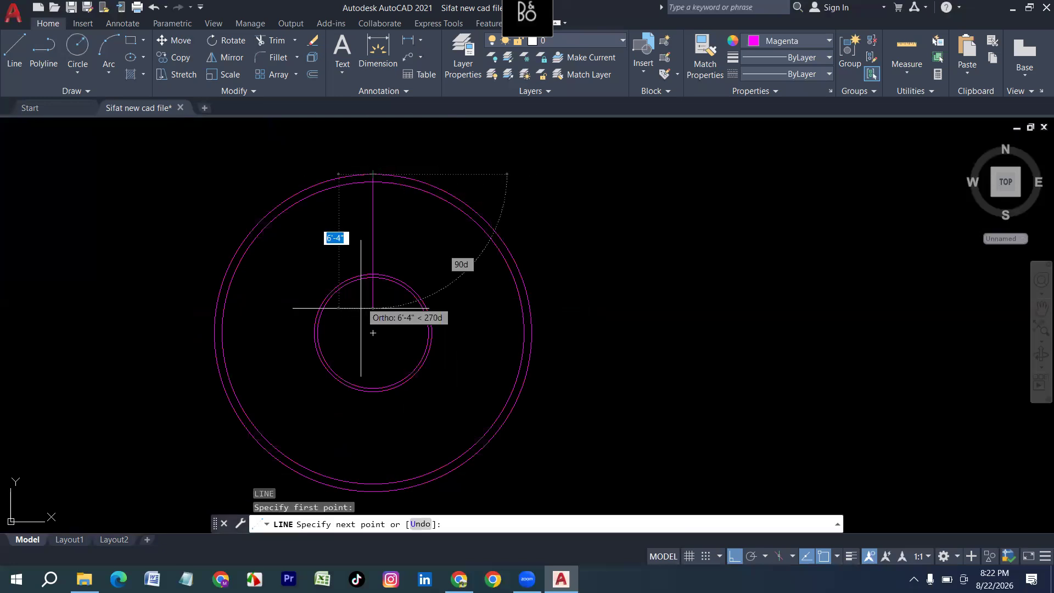
{"action": "left_click", "coordinate": [373, 333]}
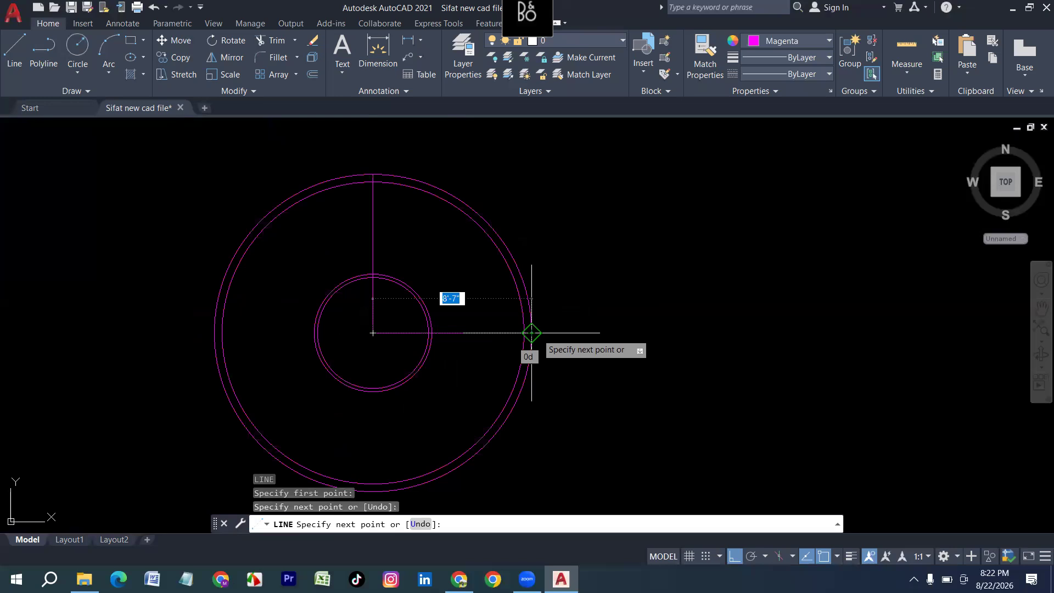
{"action": "left_click", "coordinate": [532, 332]}
{"action": "key", "text": "Return"}
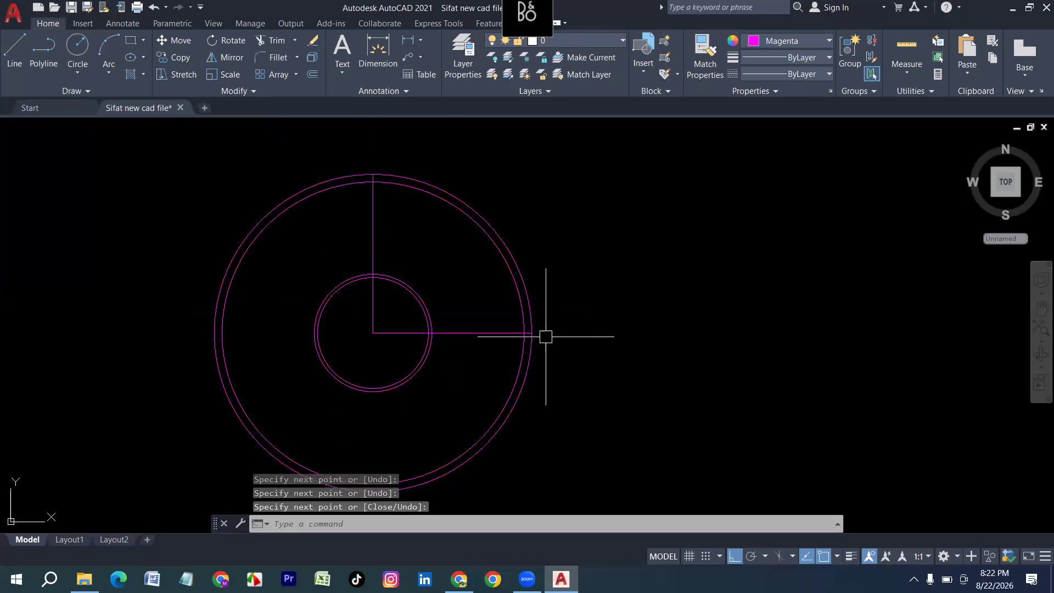
{"action": "key", "text": "Escape"}
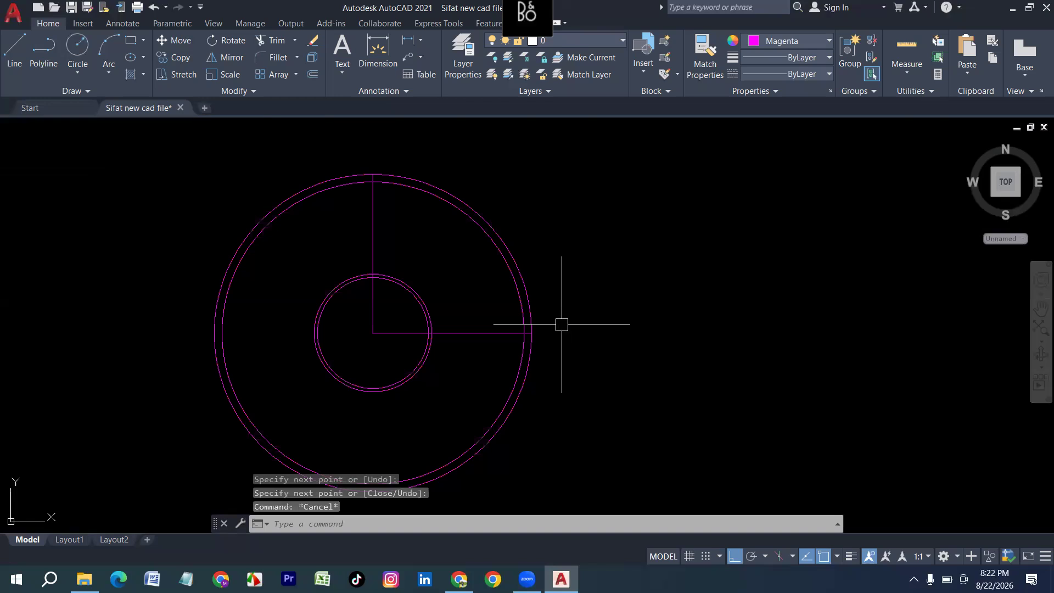
Trim away the upper-right quarter of all four circles and the line portions inside the innermost circle.
{"action": "key", "text": "Return"}
{"action": "key", "text": "Return"}
{"action": "left_click_drag", "start_coordinate": [393, 308], "coordinate": [536, 208]}
{"action": "mouse_move", "coordinate": [398, 310]}
{"action": "left_mouse_down"}
{"action": "mouse_move", "coordinate": [369, 340]}
{"action": "mouse_move", "coordinate": [359, 324]}
{"action": "left_mouse_up"}
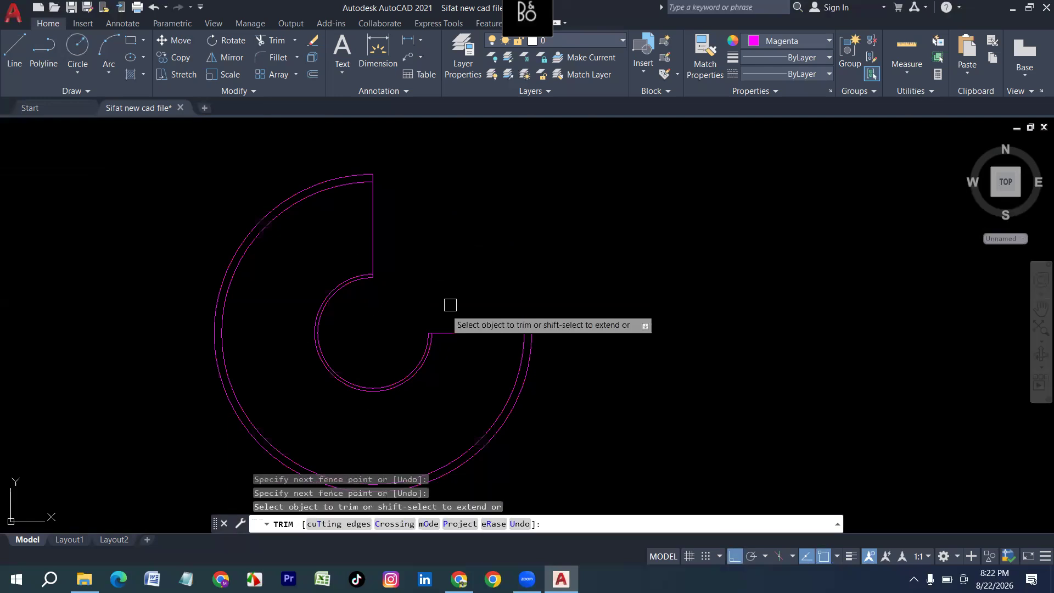
{"action": "key", "text": "Escape"}
{"action": "left_click", "coordinate": [409, 220]}
{"action": "left_click", "coordinate": [307, 236]}
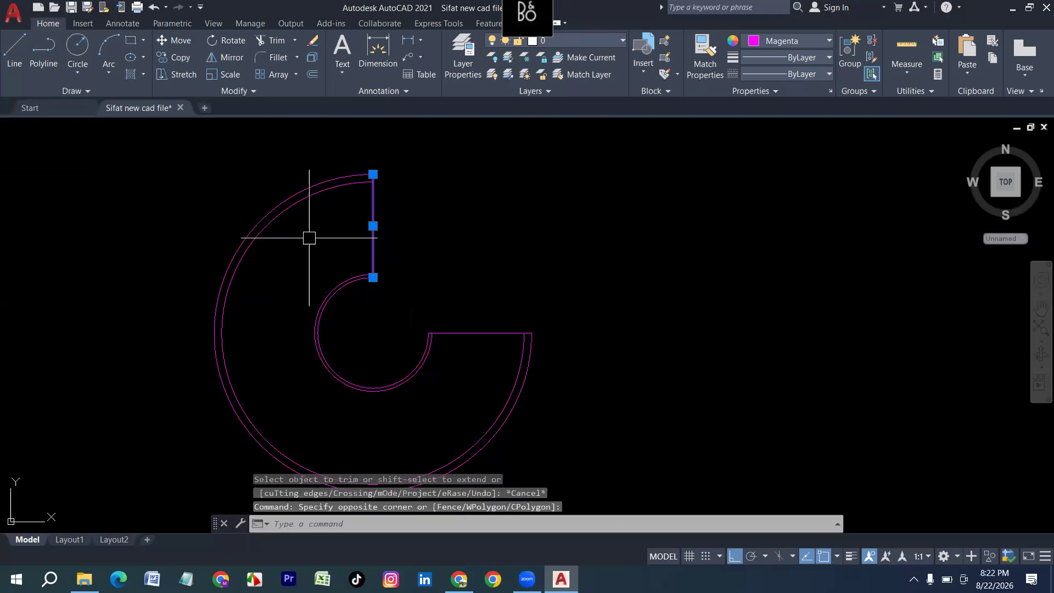
{"action": "key", "text": "Escape"}
{"action": "left_click", "coordinate": [387, 224]}
{"action": "left_click", "coordinate": [339, 235]}
{"action": "key", "text": "Escape"}
Create a polar array of the vertical tread line around the common center of the three-quarter arcs.
{"action": "left_click", "coordinate": [467, 256]}
{"action": "left_click", "coordinate": [337, 229]}
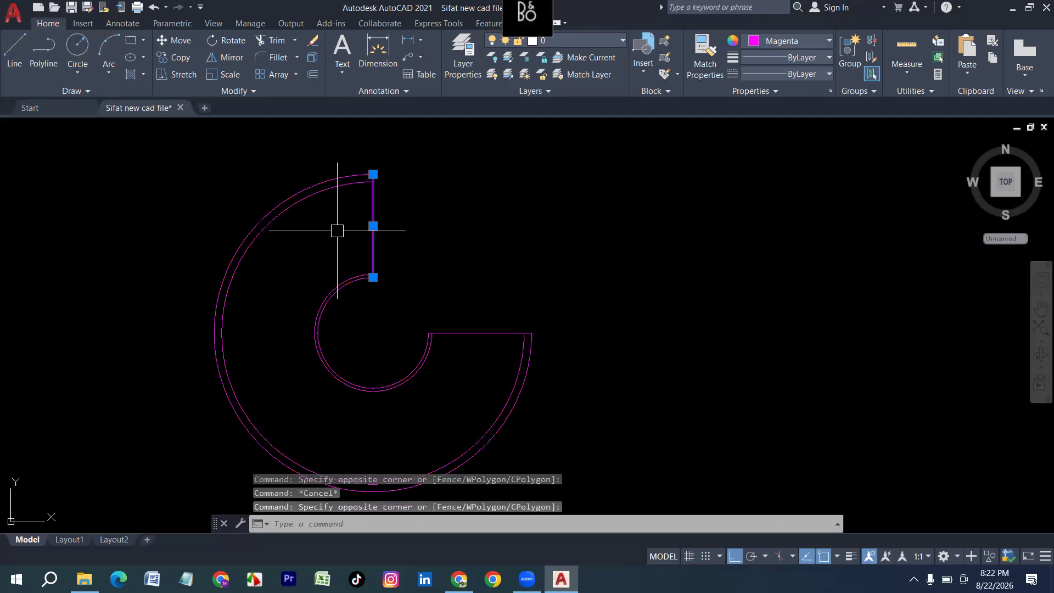
{"action": "type", "text": "ar"}
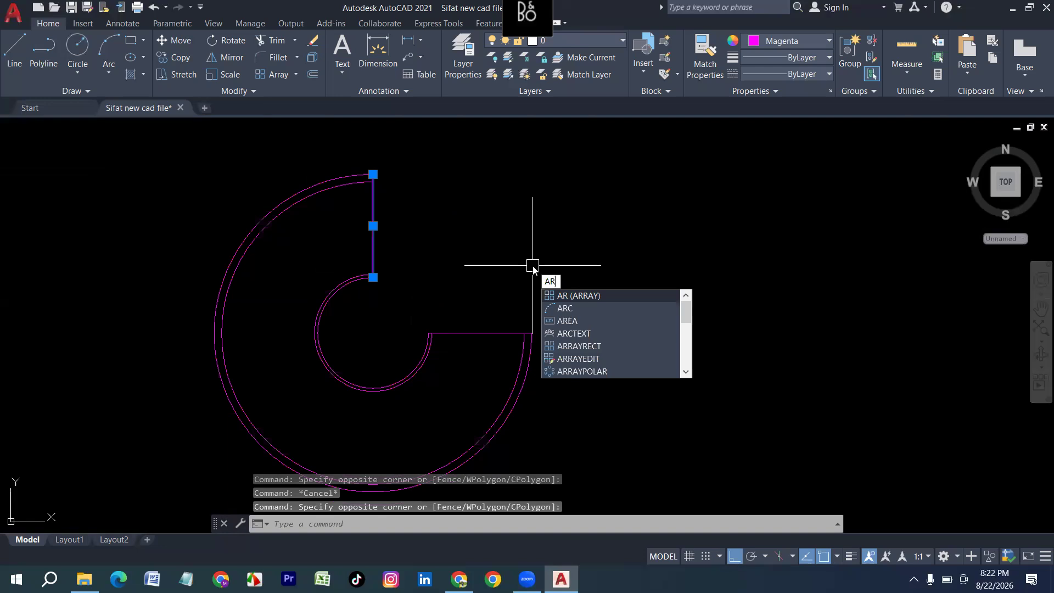
{"action": "key", "text": "Return"}
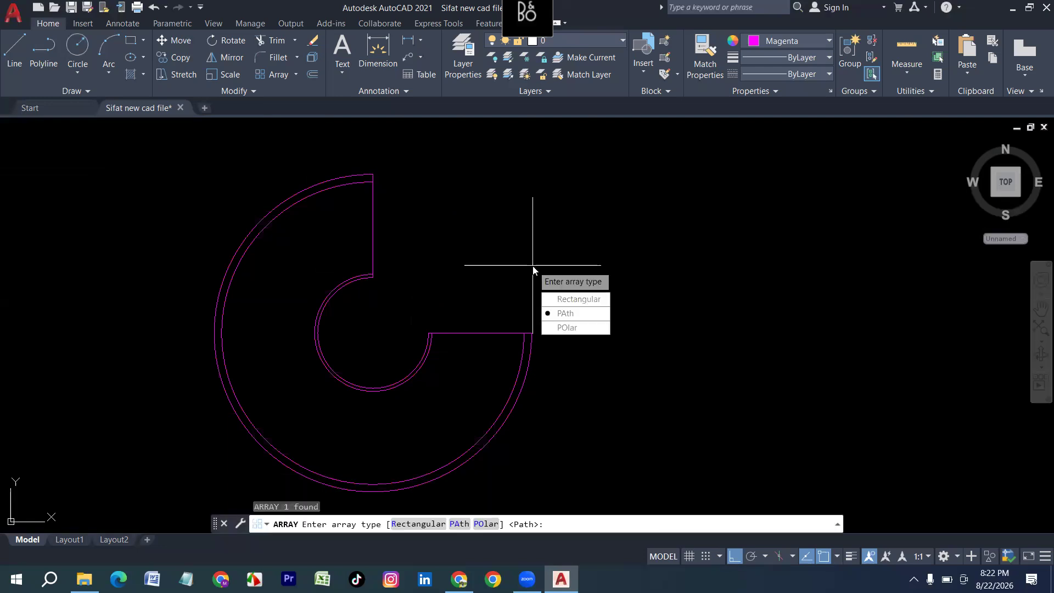
{"action": "left_click", "coordinate": [579, 328]}
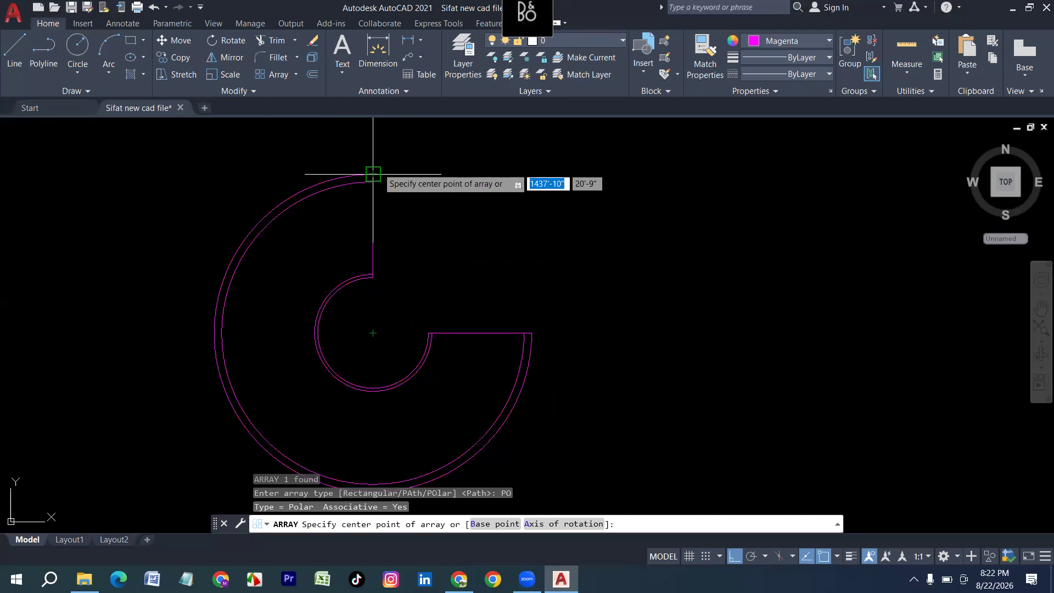
{"action": "left_click", "coordinate": [372, 332]}
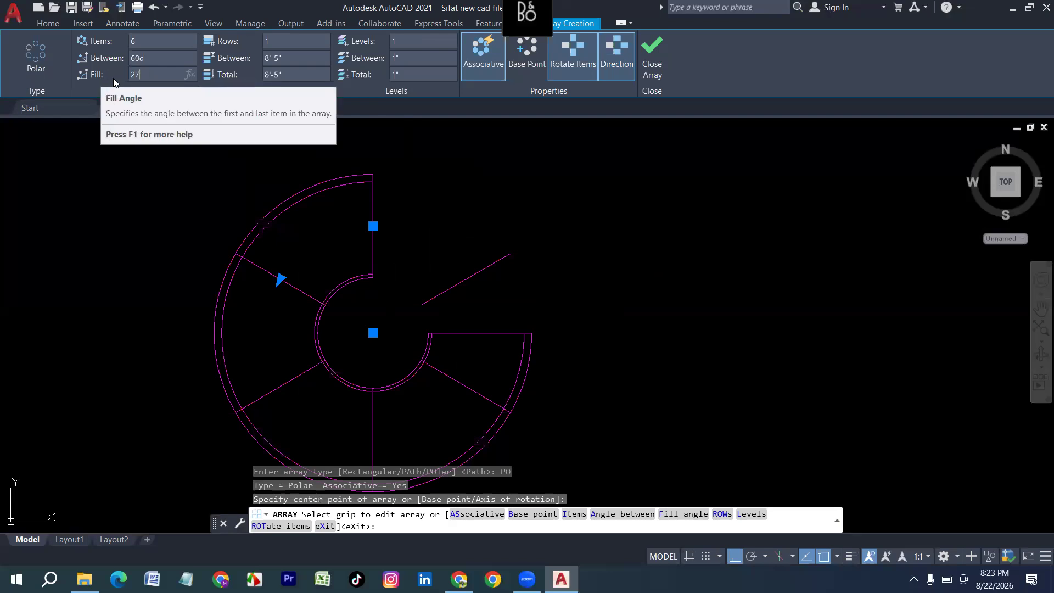
Set the polar array's fill angle to 270 degrees and its item count to 24, and finish the array.
{"action": "type", "text": "0"}
{"action": "key", "text": "Return"}
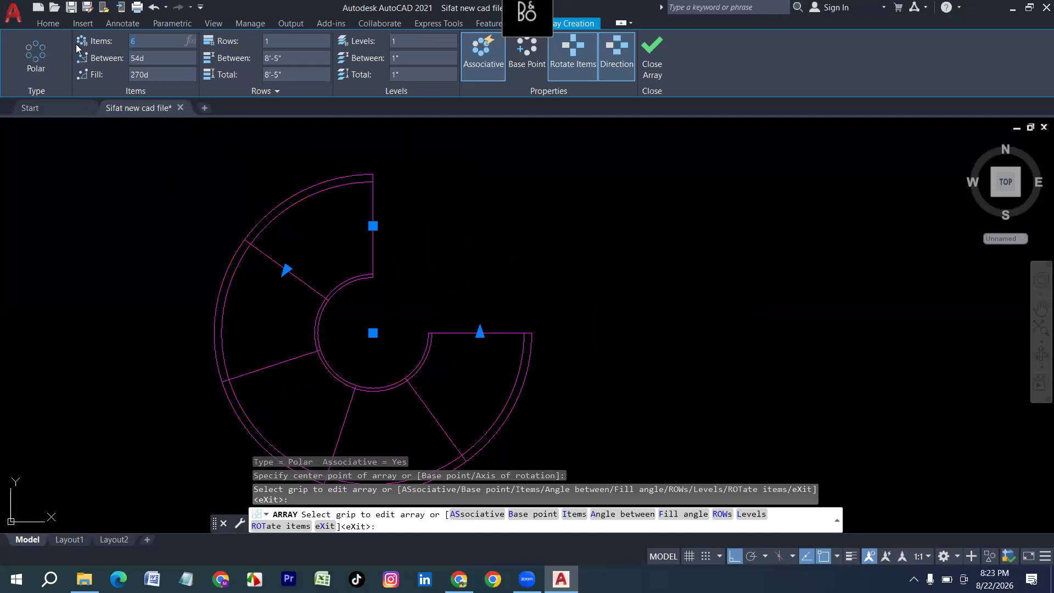
{"action": "type", "text": "2"}
{"action": "key", "text": "Return"}
{"action": "key", "text": "Escape"}
{"action": "key", "text": "Escape"}
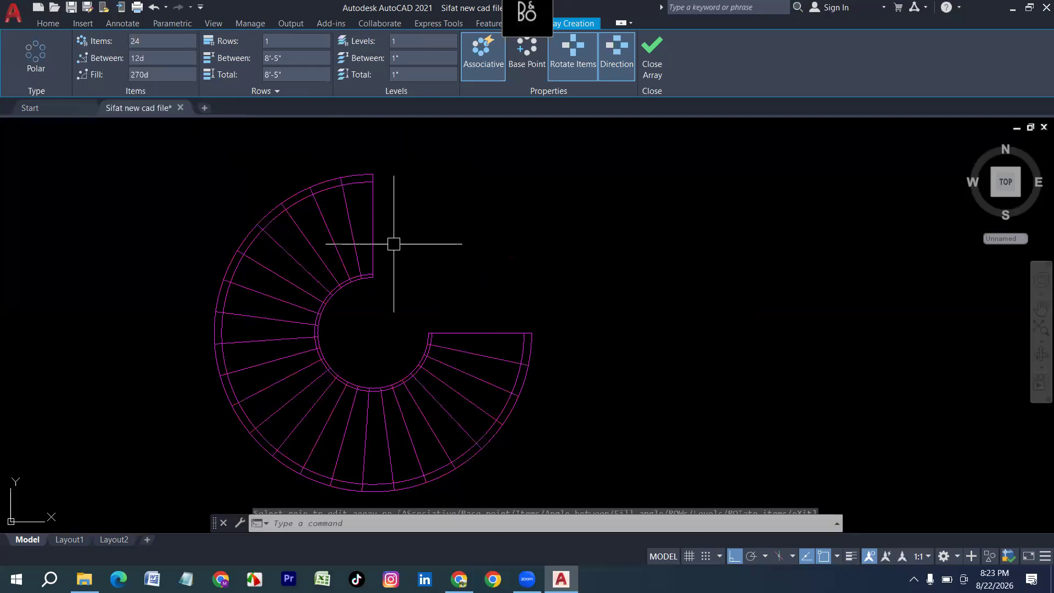
Draw a circle with a 6' radius in the empty area to the right of the finished circular stair.
{"action": "middle_click_drag", "start_coordinate": [560, 304], "coordinate": [378, 308]}
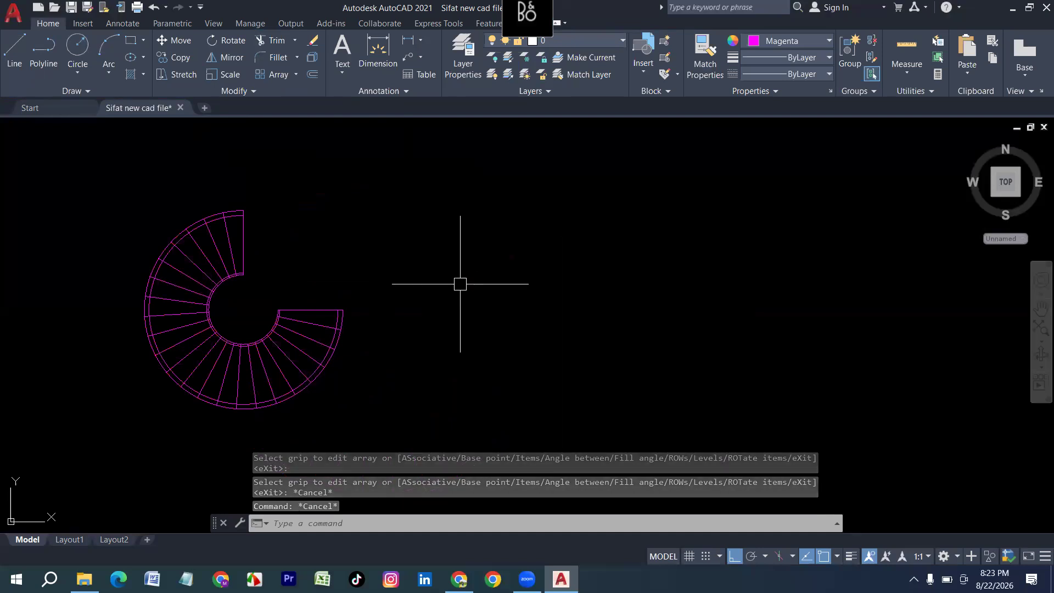
{"action": "scroll", "coordinate": [328, 295], "scroll_direction": "down", "scroll_amount": 2}
{"action": "mouse_move", "coordinate": [328, 294]}
{"action": "middle_mouse_down"}
{"action": "mouse_move", "coordinate": [219, 332]}
{"action": "mouse_move", "coordinate": [148, 312]}
{"action": "middle_mouse_up"}
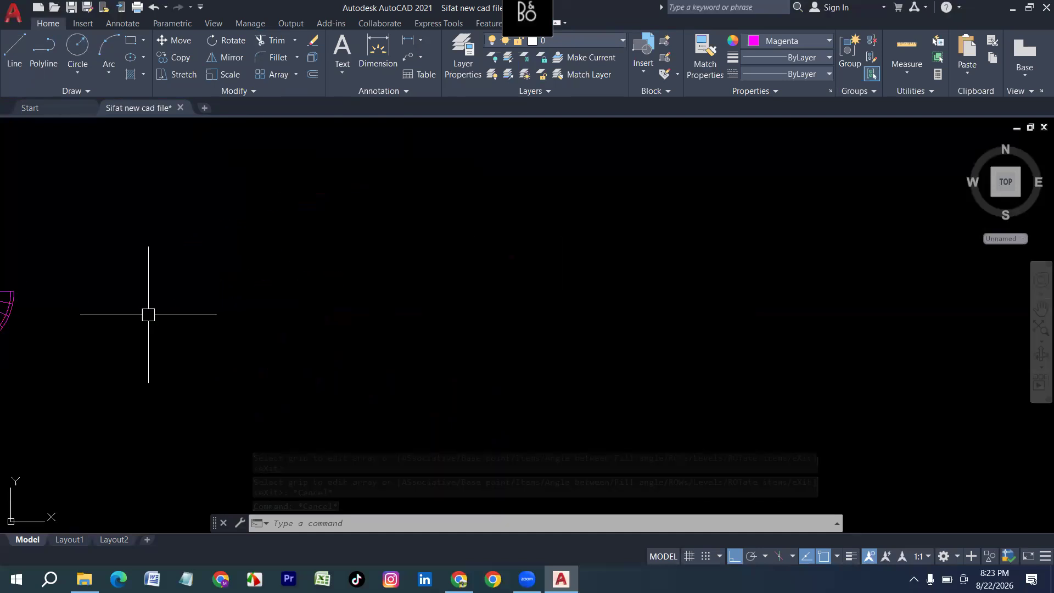
{"action": "key", "text": "Escape"}
{"action": "type", "text": "c"}
{"action": "key", "text": "Return"}
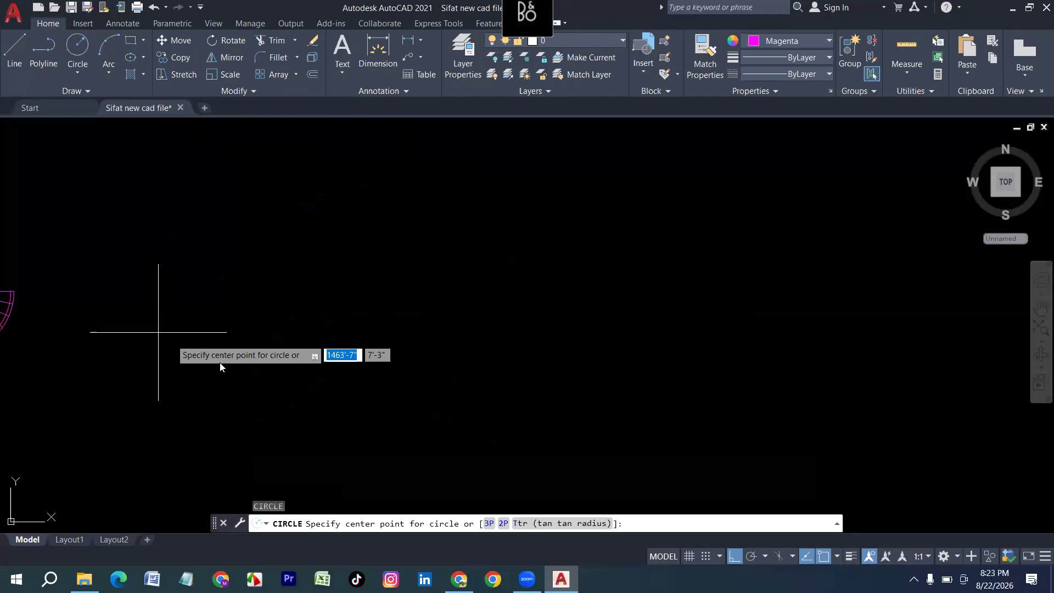
{"action": "left_click", "coordinate": [356, 359]}
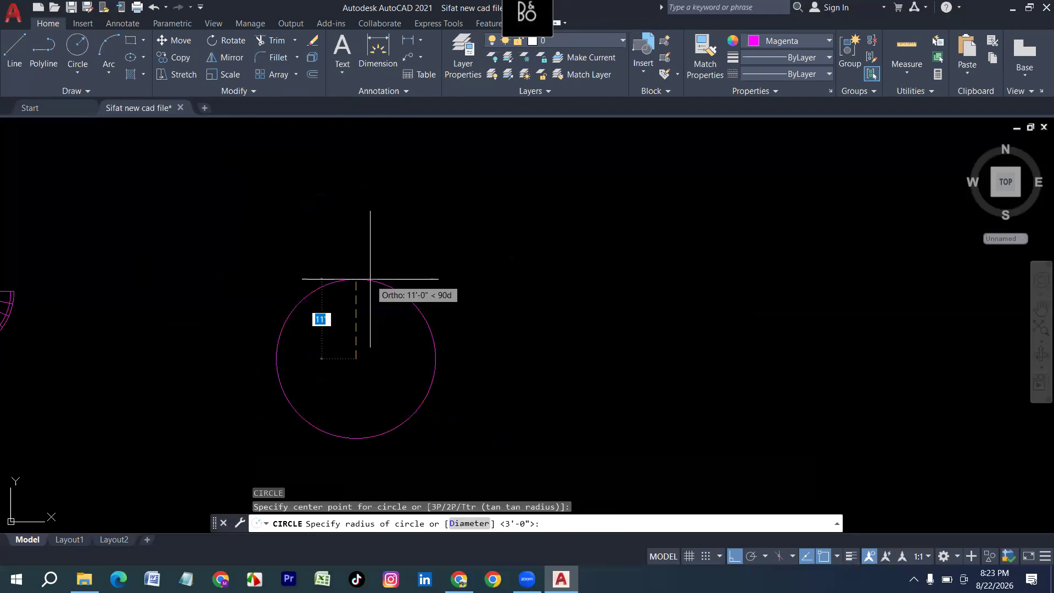
{"action": "type", "text": "6'"}
{"action": "key", "text": "Return"}
Offset the new 6' radius circle 5" outward.
{"action": "scroll", "coordinate": [370, 365], "scroll_direction": "up", "scroll_amount": 3}
{"action": "type", "text": "o"}
{"action": "key", "text": "Return"}
{"action": "type", "text": "5"}
{"action": "key", "text": "Return"}
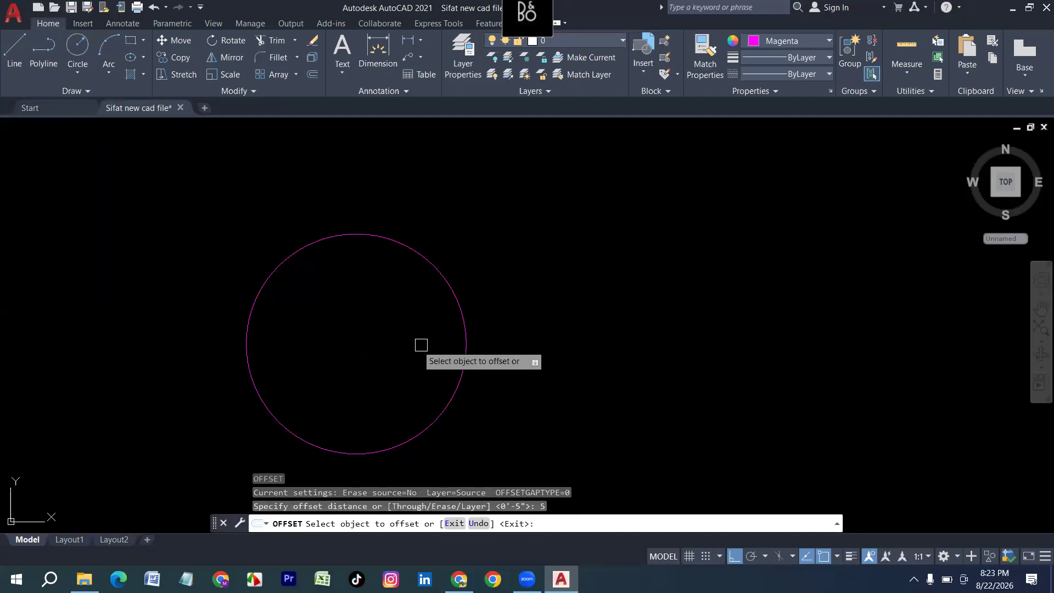
{"action": "left_click", "coordinate": [464, 329]}
{"action": "left_click", "coordinate": [552, 328]}
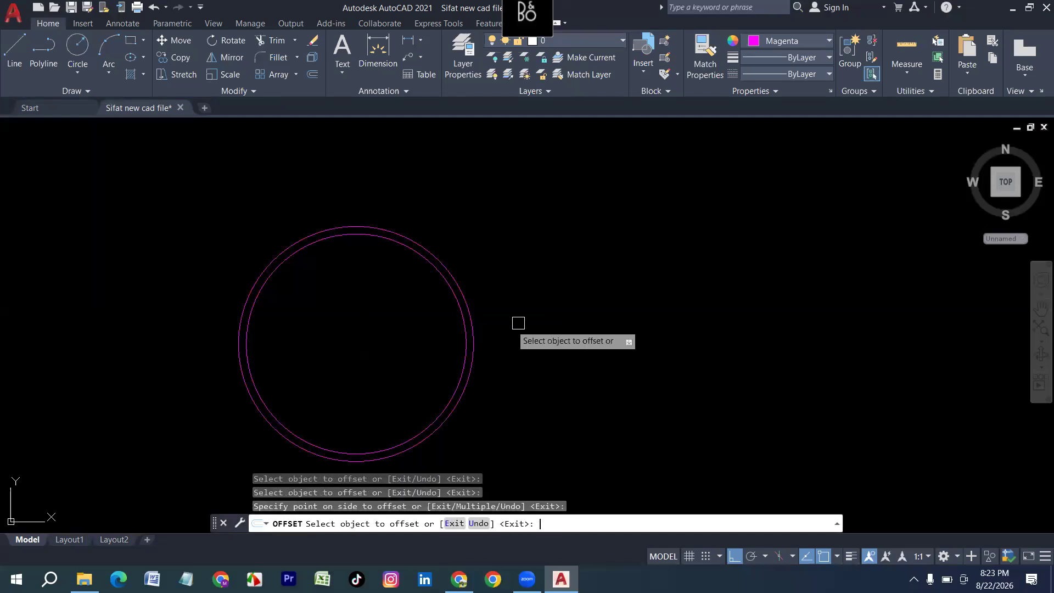
{"action": "key", "text": "Return"}
Offset the outer of the two new circles 10' outward.
{"action": "key", "text": "Return"}
{"action": "type", "text": "10"}
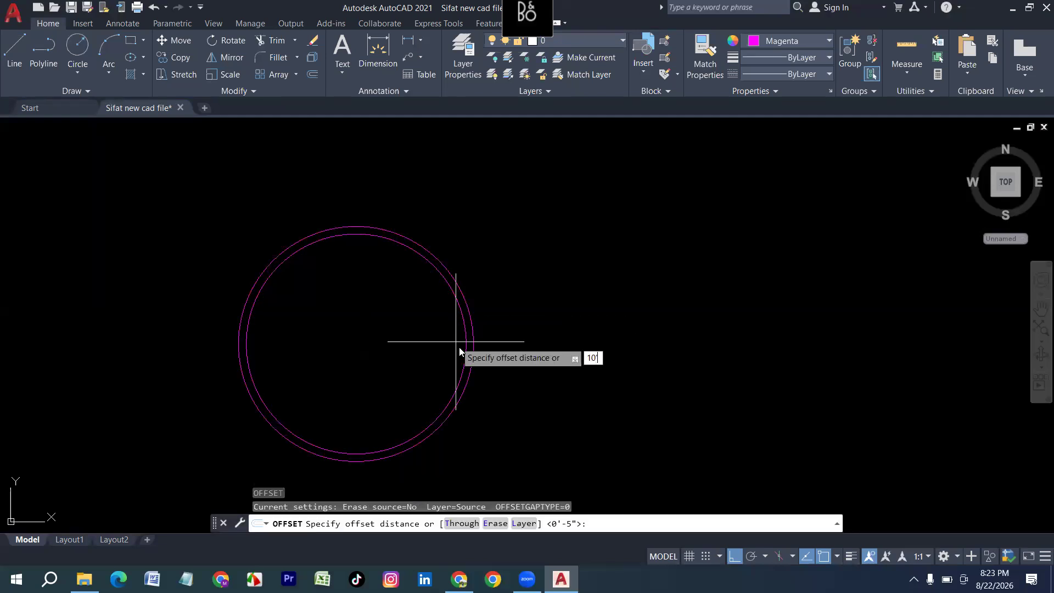
{"action": "key", "text": "Return"}
{"action": "left_click", "coordinate": [471, 329]}
{"action": "left_click", "coordinate": [575, 331]}
{"action": "key", "text": "Return"}
Offset the largest new circle 8" outward.
{"action": "key", "text": "Return"}
{"action": "scroll", "coordinate": [379, 374], "scroll_direction": "down", "scroll_amount": 2}
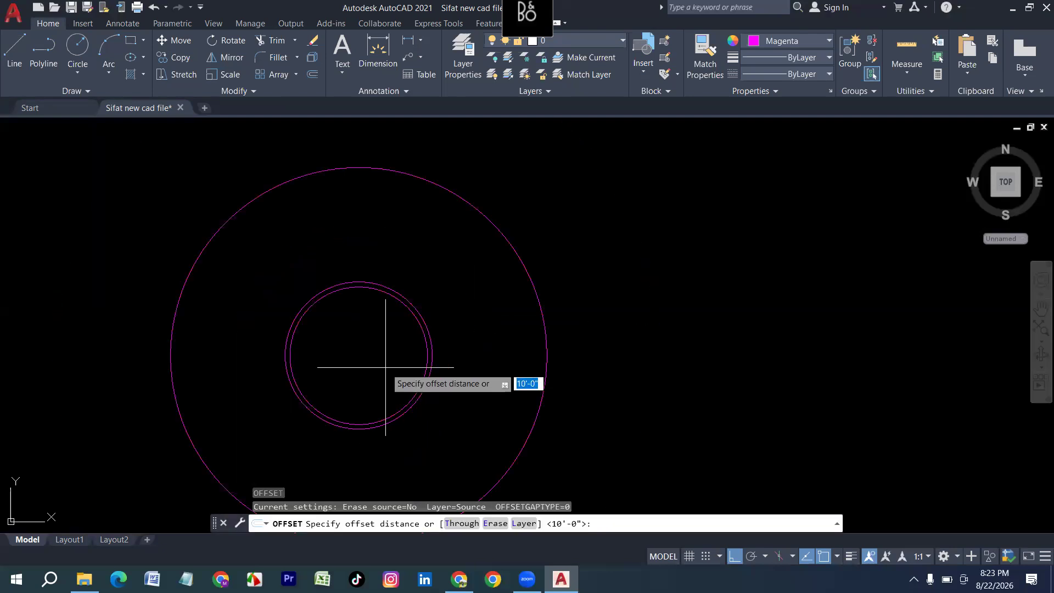
{"action": "key", "text": "Return"}
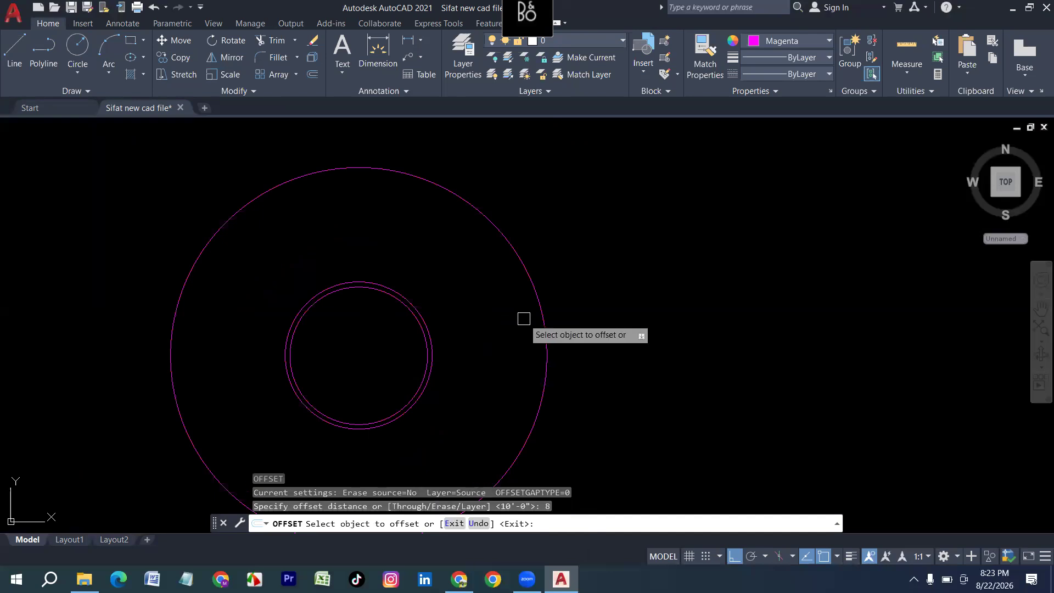
{"action": "left_click", "coordinate": [547, 294]}
{"action": "left_click", "coordinate": [579, 278]}
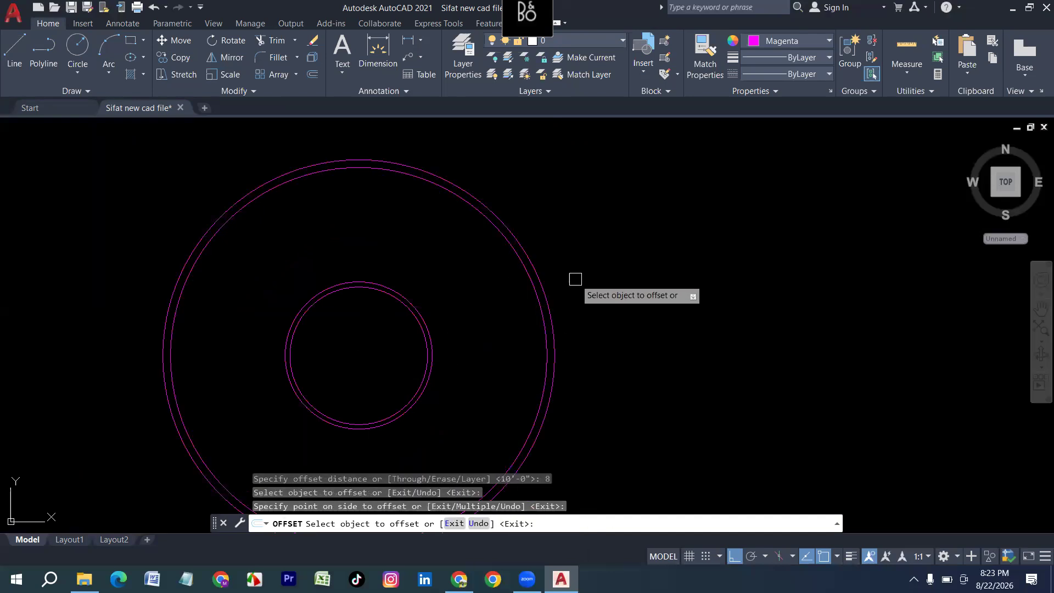
{"action": "key", "text": "Escape"}
Draw connected lines from the outermost new circle's top quadrant to its center, and from there to its right quadrant.
{"action": "type", "text": "l"}
{"action": "key", "text": "Return"}
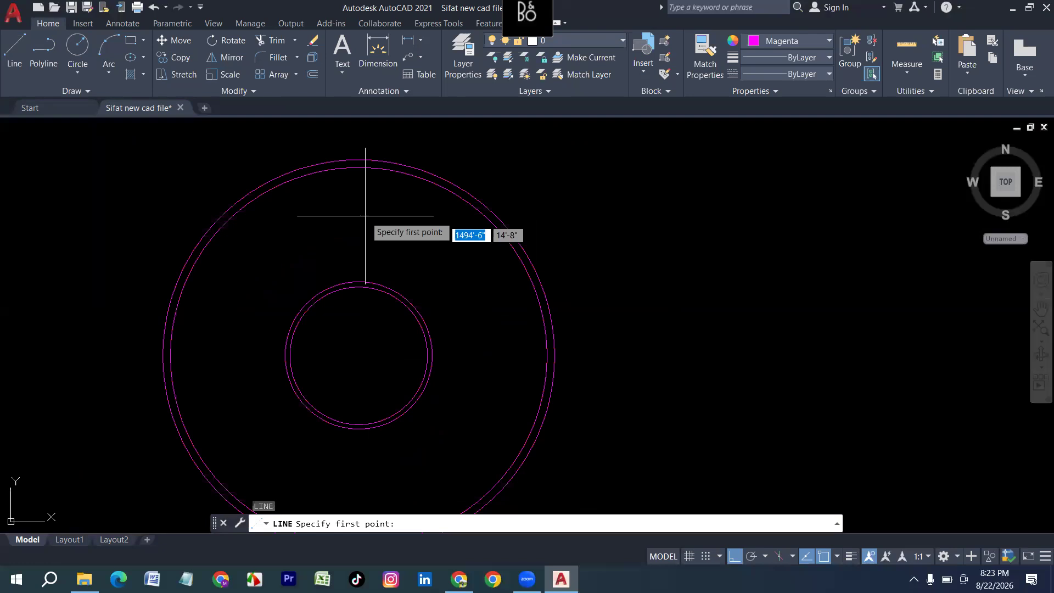
{"action": "left_click", "coordinate": [359, 160]}
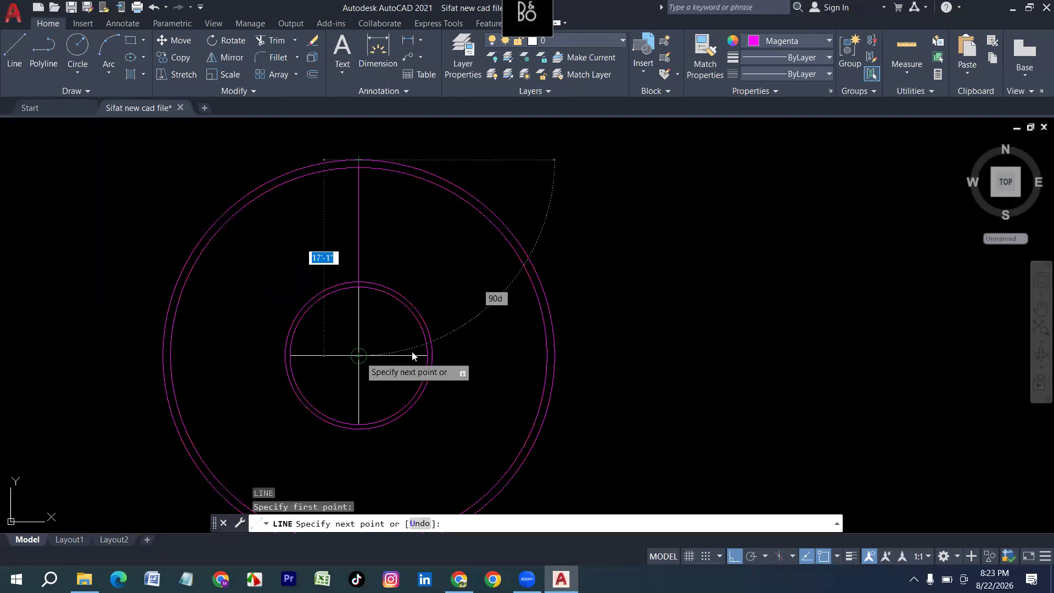
{"action": "left_click", "coordinate": [358, 356]}
{"action": "left_click", "coordinate": [554, 355]}
{"action": "key", "text": "Return"}
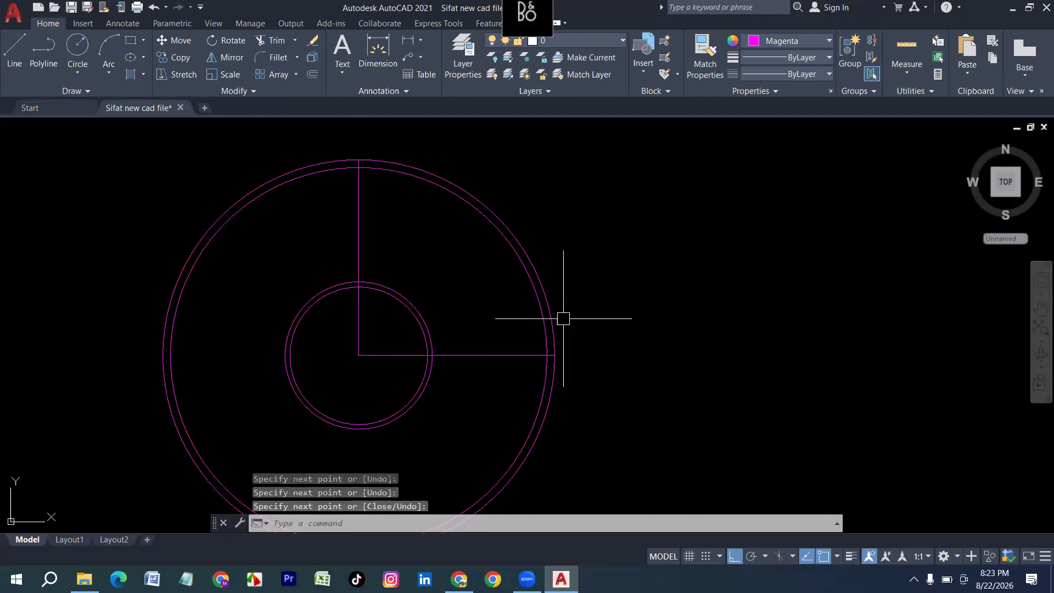
Trim away the upper-right quarter of the four new circles and the line portions inside the innermost circle.
{"action": "type", "text": "tr"}
{"action": "key", "text": "Return"}
{"action": "mouse_move", "coordinate": [565, 238]}
{"action": "left_mouse_down"}
{"action": "mouse_move", "coordinate": [365, 301]}
{"action": "mouse_move", "coordinate": [424, 325]}
{"action": "mouse_move", "coordinate": [348, 319]}
{"action": "mouse_move", "coordinate": [536, 357]}
{"action": "left_mouse_up"}
{"action": "scroll", "coordinate": [536, 373], "scroll_direction": "up", "scroll_amount": 2}
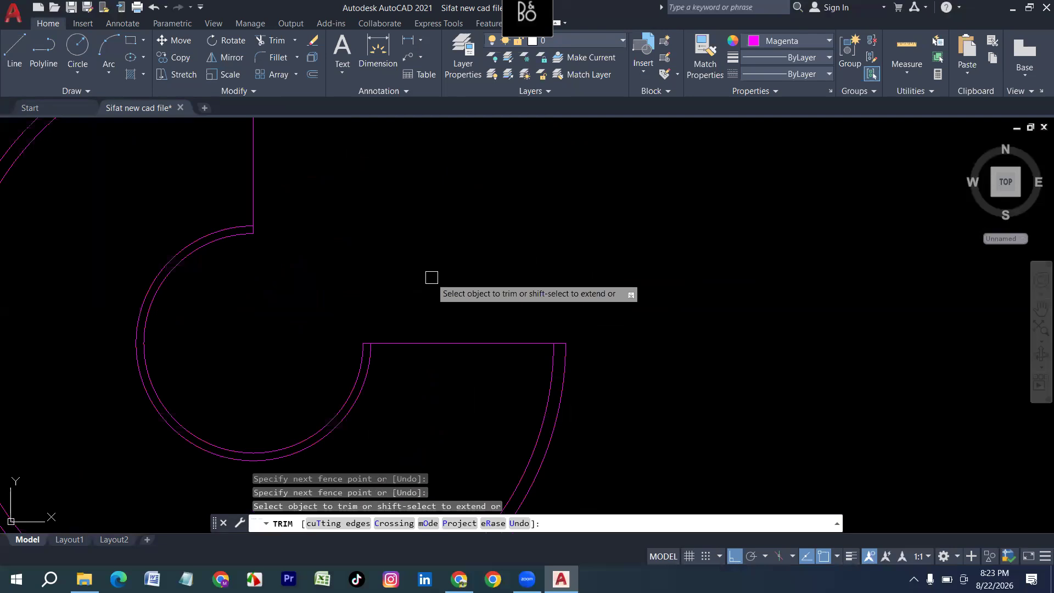
{"action": "scroll", "coordinate": [506, 330], "scroll_direction": "down", "scroll_amount": 3}
{"action": "scroll", "coordinate": [396, 216], "scroll_direction": "up", "scroll_amount": 4}
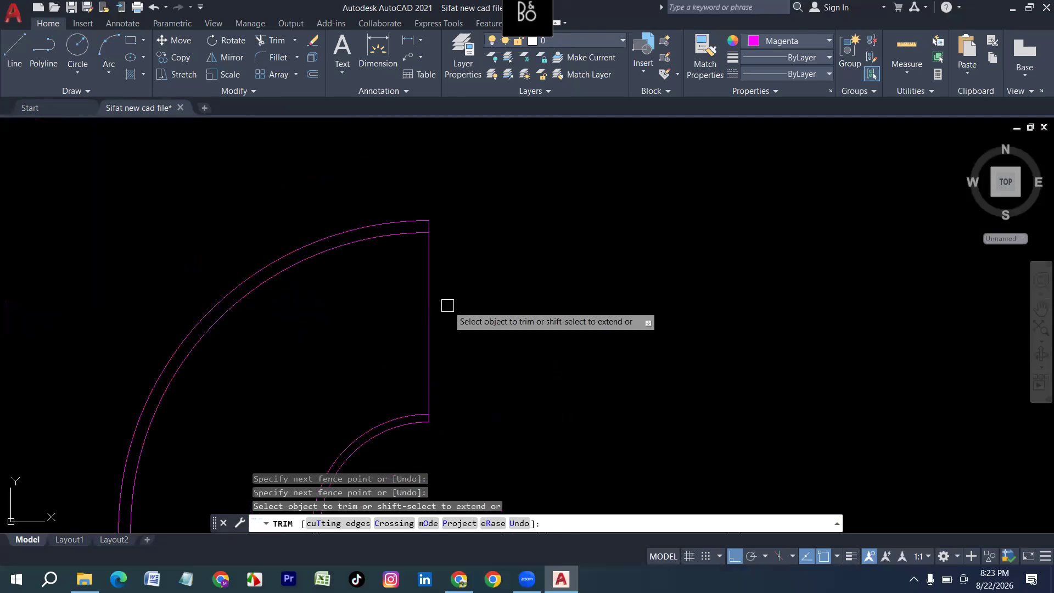
{"action": "key", "text": "Escape"}
Create a polar array of the larger stair's vertical tread line around the common center of its arcs.
{"action": "left_click", "coordinate": [499, 302]}
{"action": "left_click", "coordinate": [351, 322]}
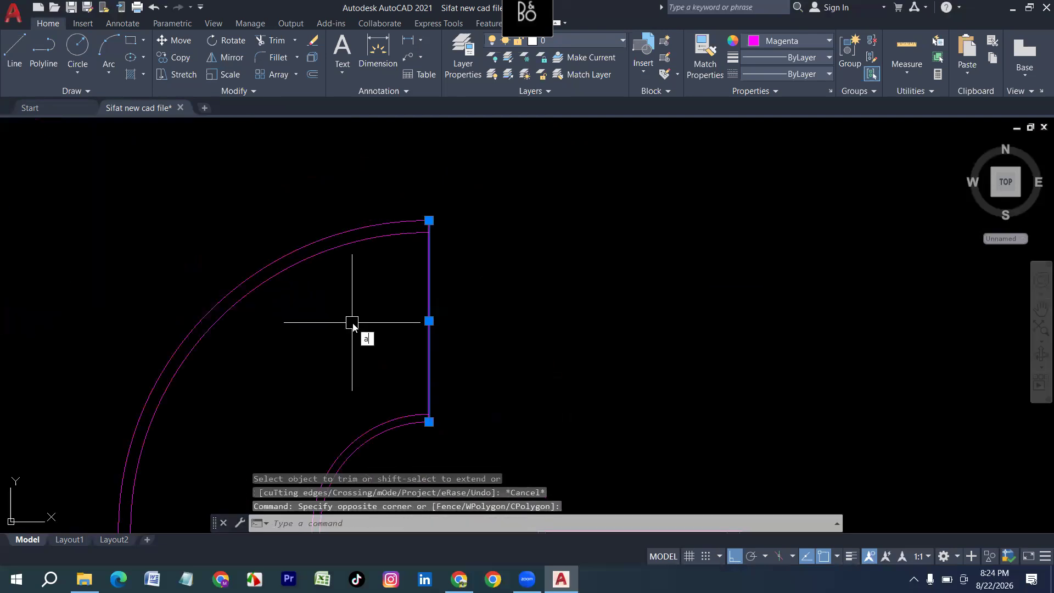
{"action": "type", "text": "r"}
{"action": "key", "text": "Return"}
{"action": "left_click", "coordinate": [401, 387]}
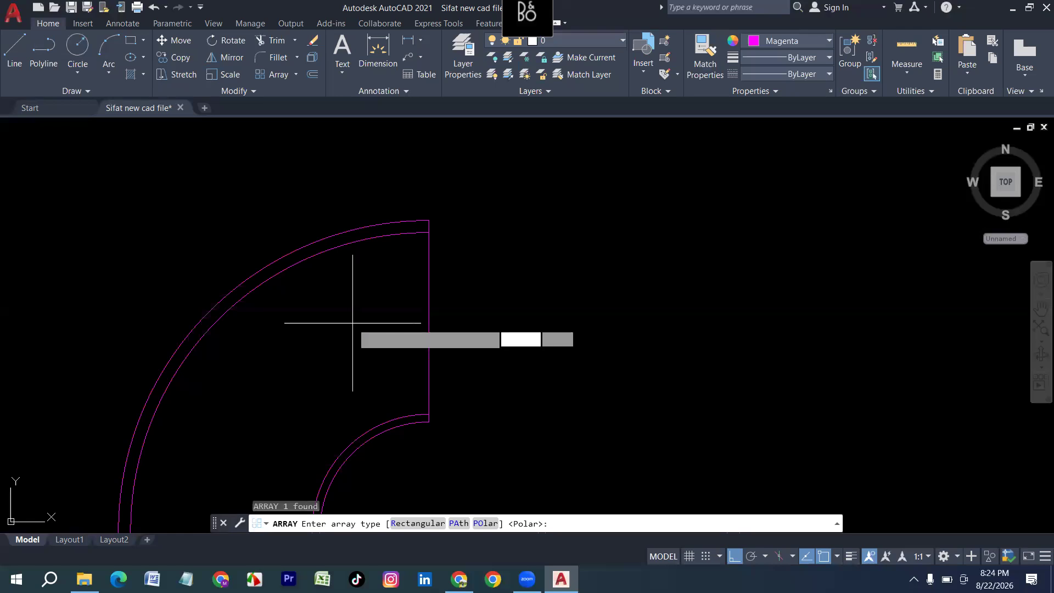
{"action": "scroll", "coordinate": [269, 275], "scroll_direction": "down", "scroll_amount": 4}
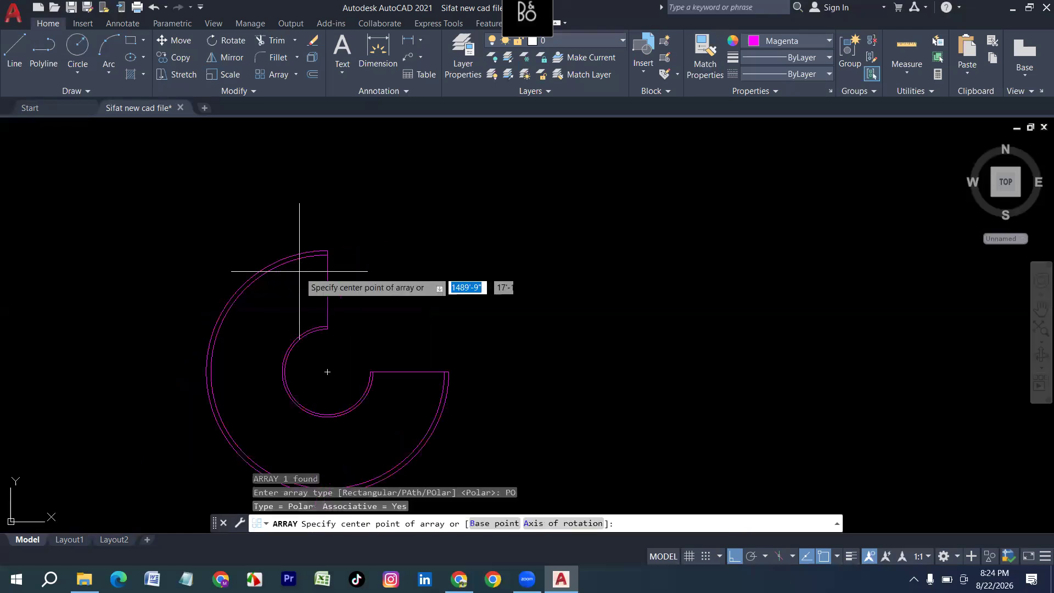
{"action": "left_click", "coordinate": [327, 372]}
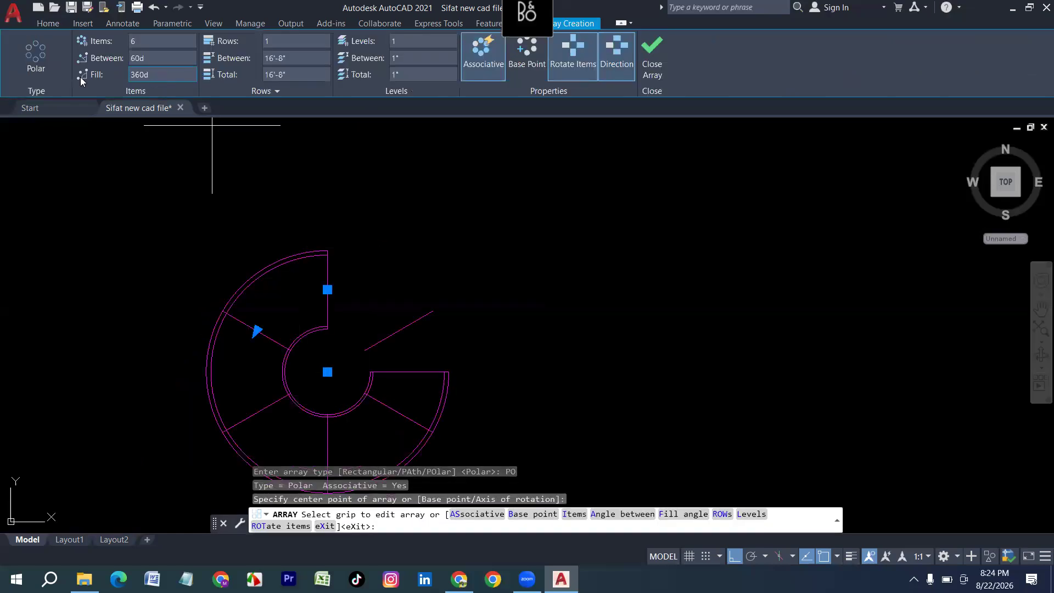
Set the larger stair's array to a 270-degree fill angle and 26 items, and finish the array.
{"action": "type", "text": "270"}
{"action": "key", "text": "Return"}
{"action": "key", "text": "BackSpace"}
{"action": "type", "text": "26"}
{"action": "key", "text": "Return"}
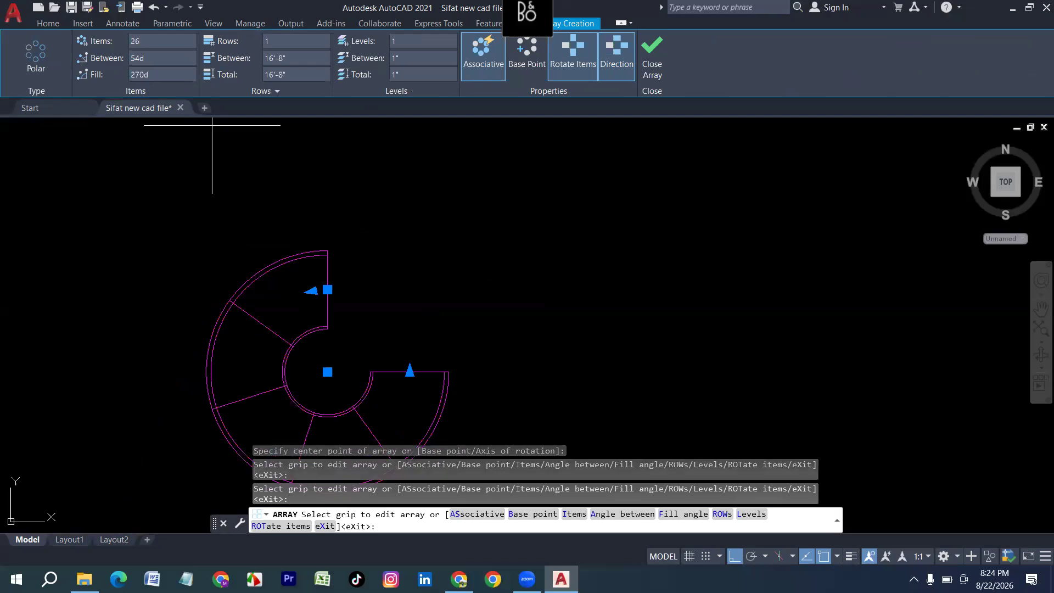
{"action": "key", "text": "Escape"}
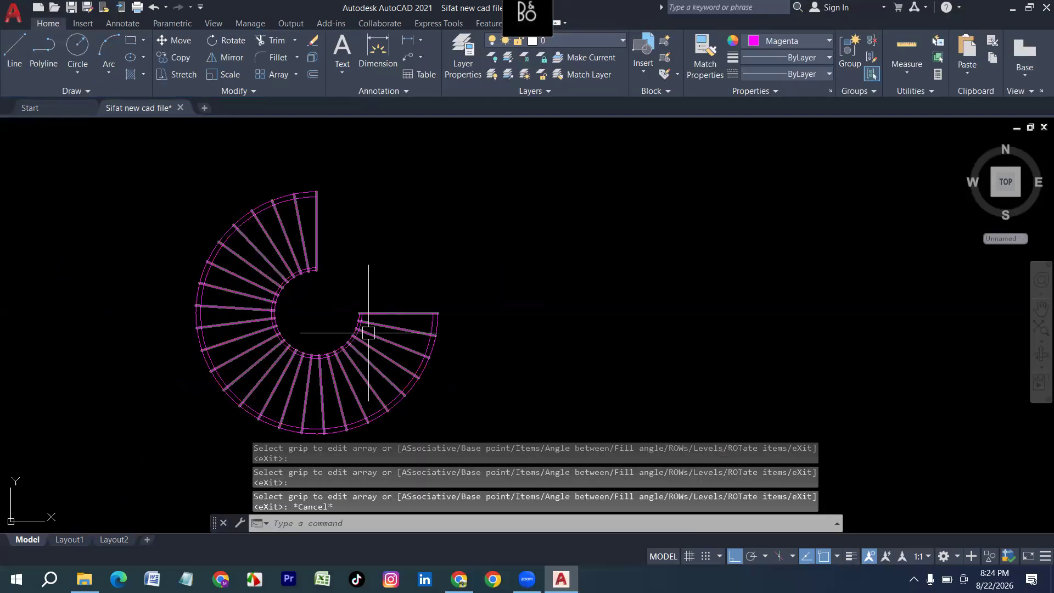
{"action": "scroll", "coordinate": [351, 283], "scroll_direction": "down", "scroll_amount": 2}
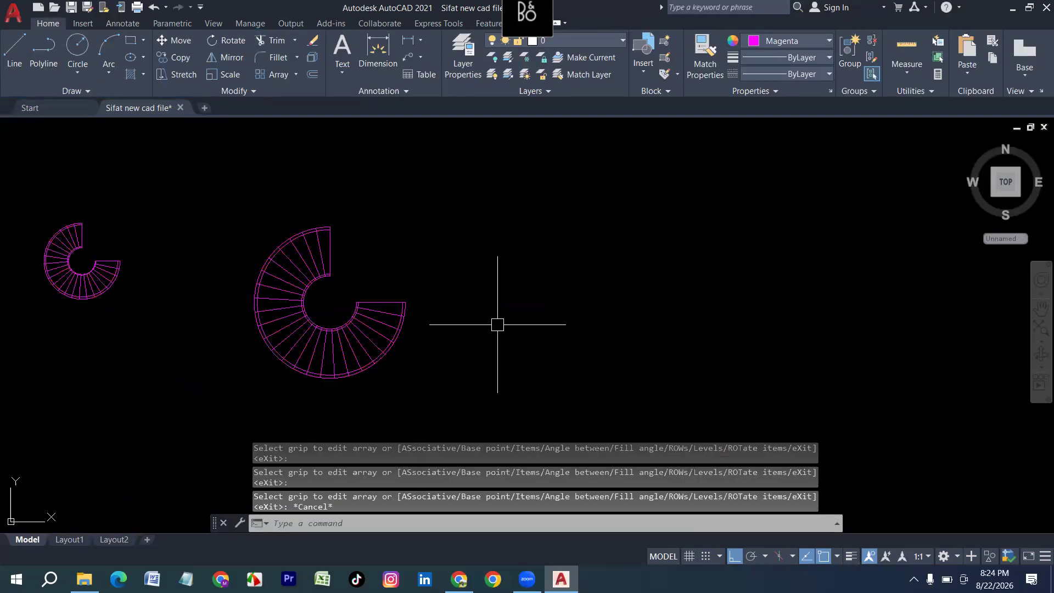
{"action": "middle_click_drag", "start_coordinate": [519, 334], "coordinate": [274, 328]}
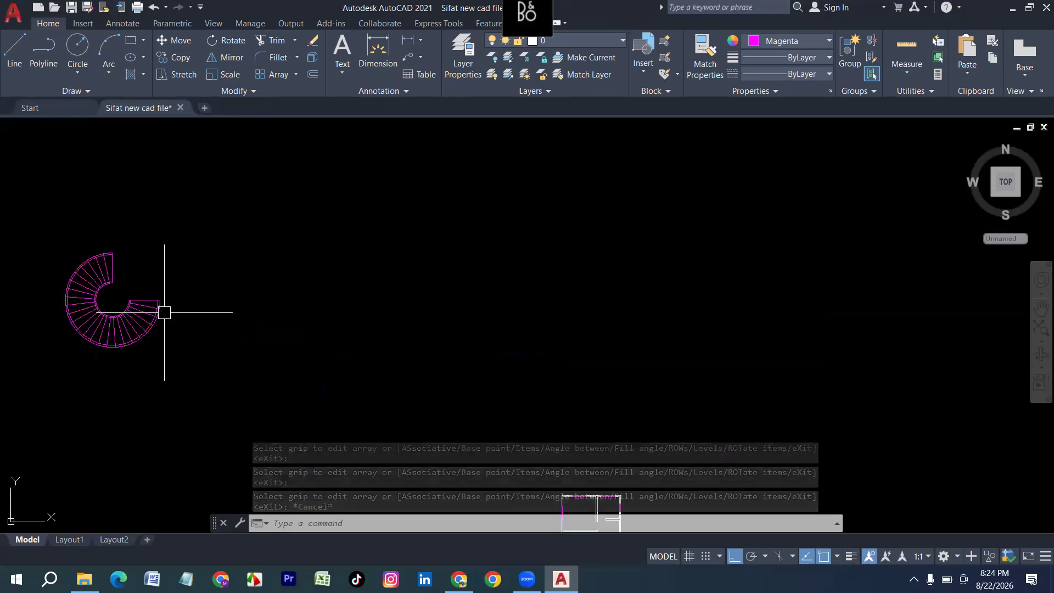
{"action": "scroll", "coordinate": [163, 310], "scroll_direction": "down", "scroll_amount": 6}
{"action": "scroll", "coordinate": [155, 307], "scroll_direction": "up", "scroll_amount": 6}
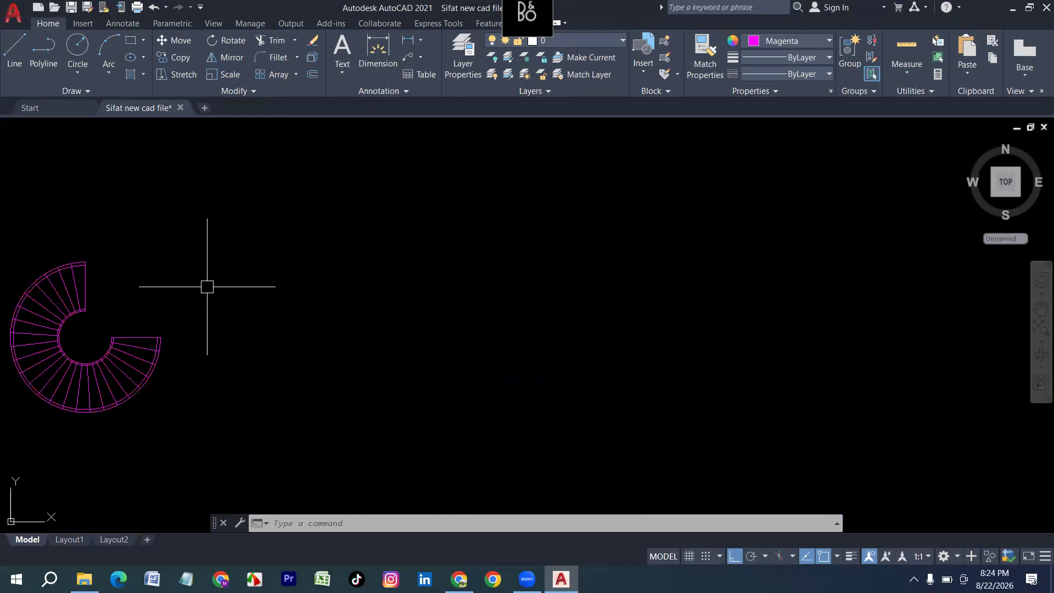
{"action": "middle_click_drag", "start_coordinate": [396, 331], "coordinate": [188, 306]}
{"action": "key", "text": "Escape"}
{"action": "key", "text": "Escape"}
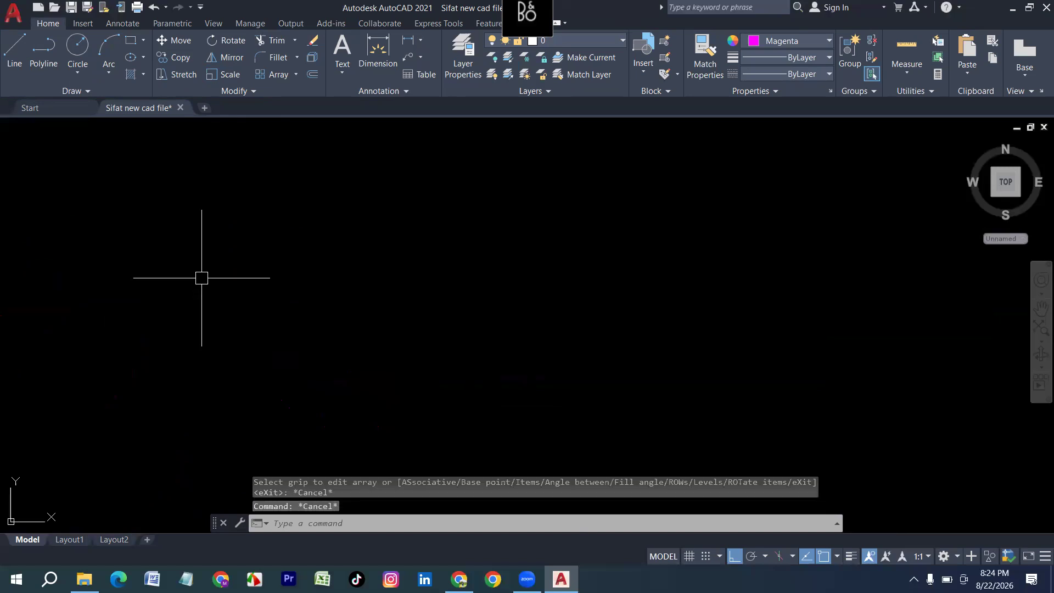
{"action": "type", "text": "l"}
{"action": "key", "text": "Return"}
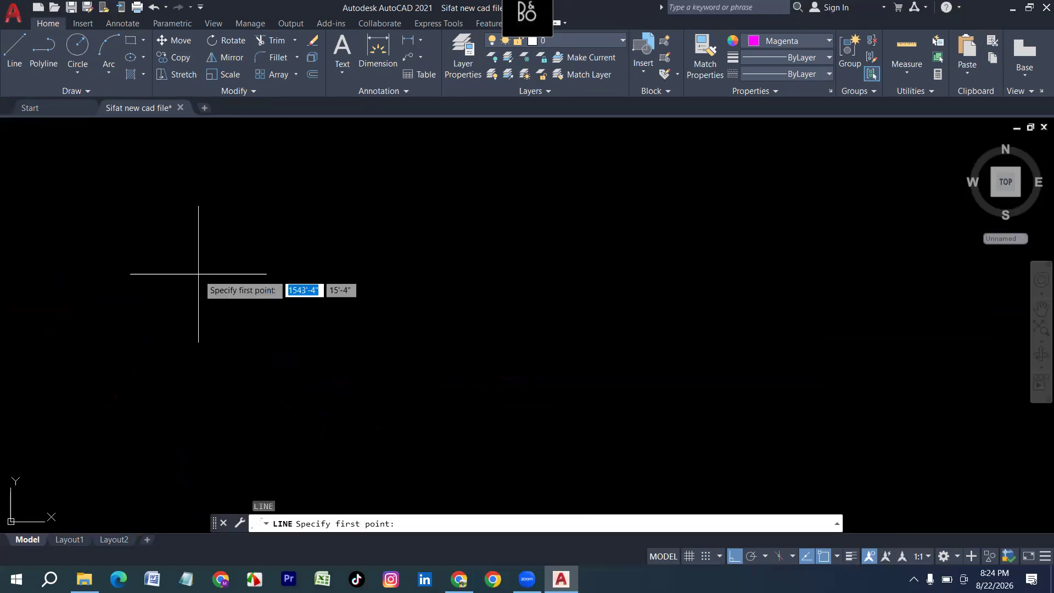
{"action": "left_click", "coordinate": [203, 255]}
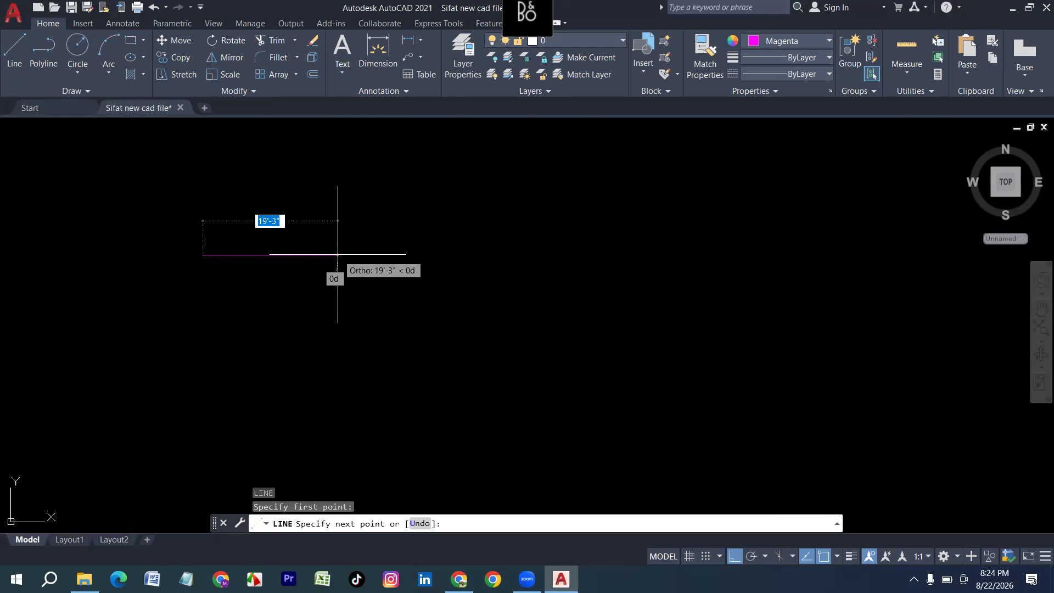
{"action": "key", "text": "Escape"}
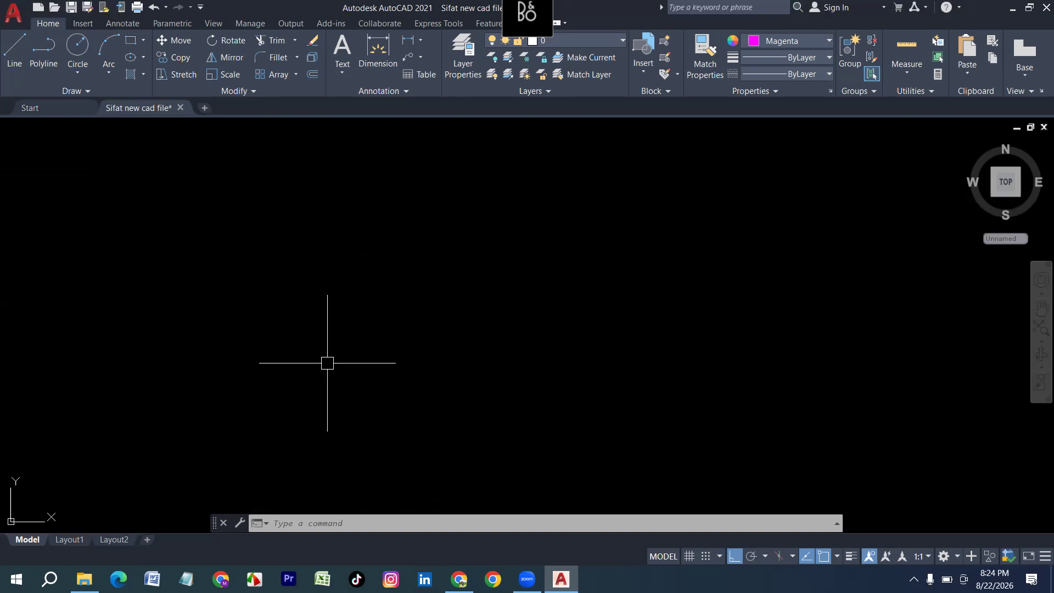
Draw a 10 by 12 rectangle as a column in an empty area of the drawing.
{"action": "middle_click_drag", "start_coordinate": [377, 376], "coordinate": [310, 351]}
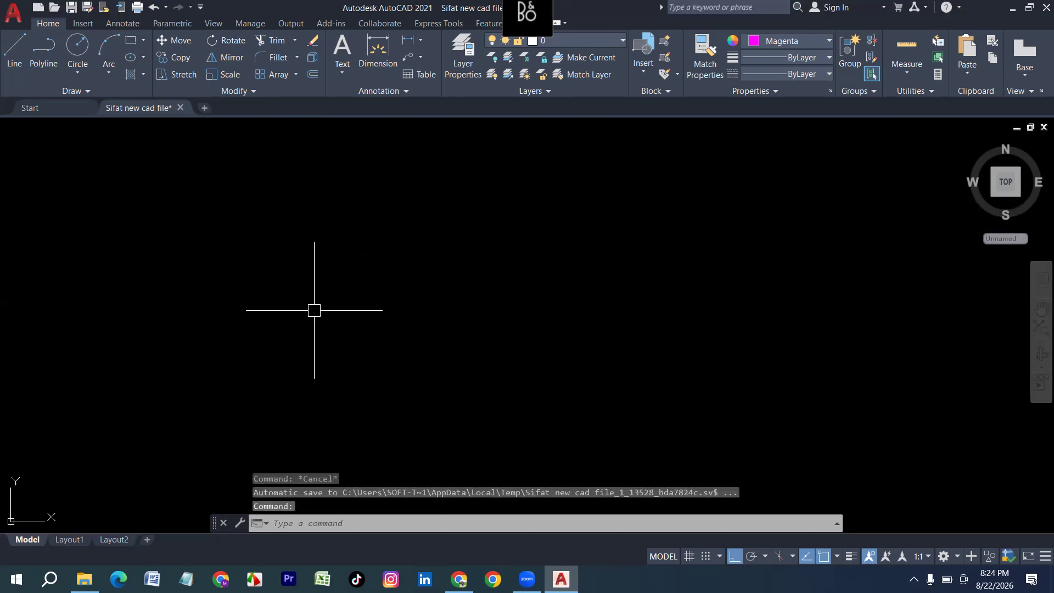
{"action": "type", "text": "c"}
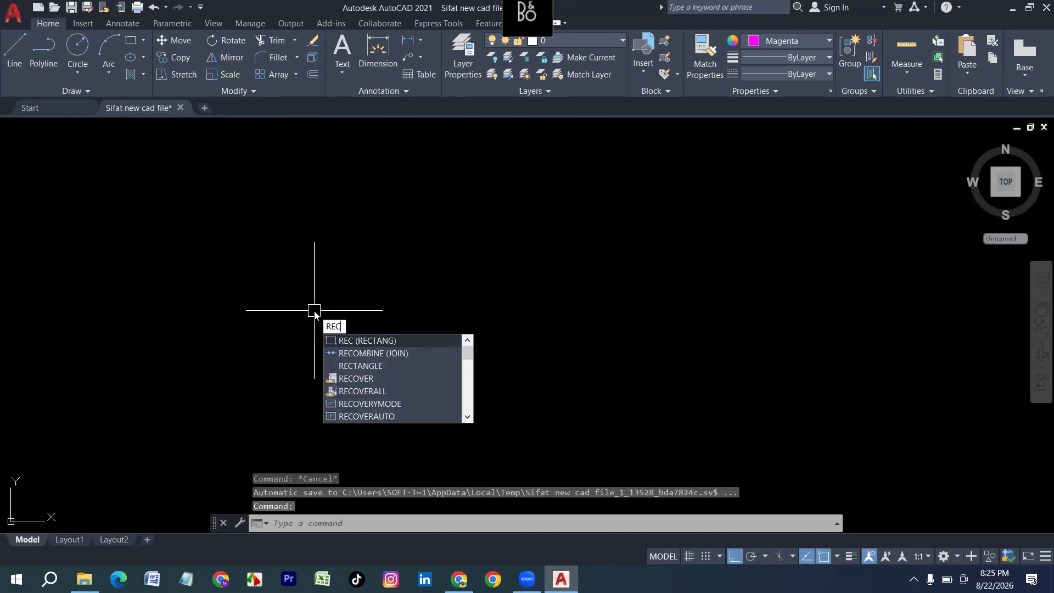
{"action": "key", "text": "Return"}
{"action": "left_click", "coordinate": [306, 224]}
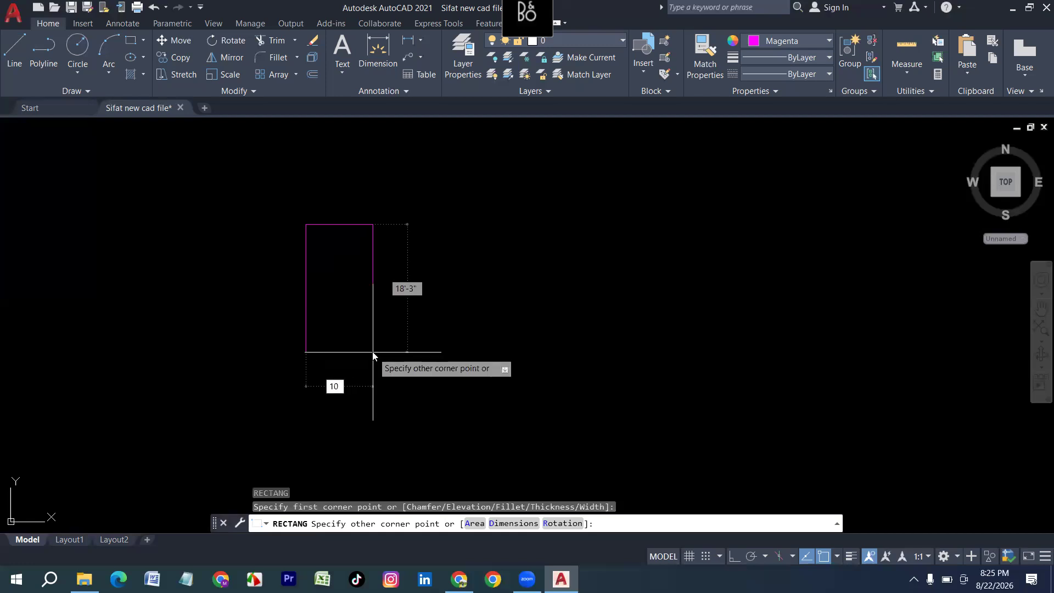
{"action": "type", "text": "10"}
{"action": "key", "text": "Tab"}
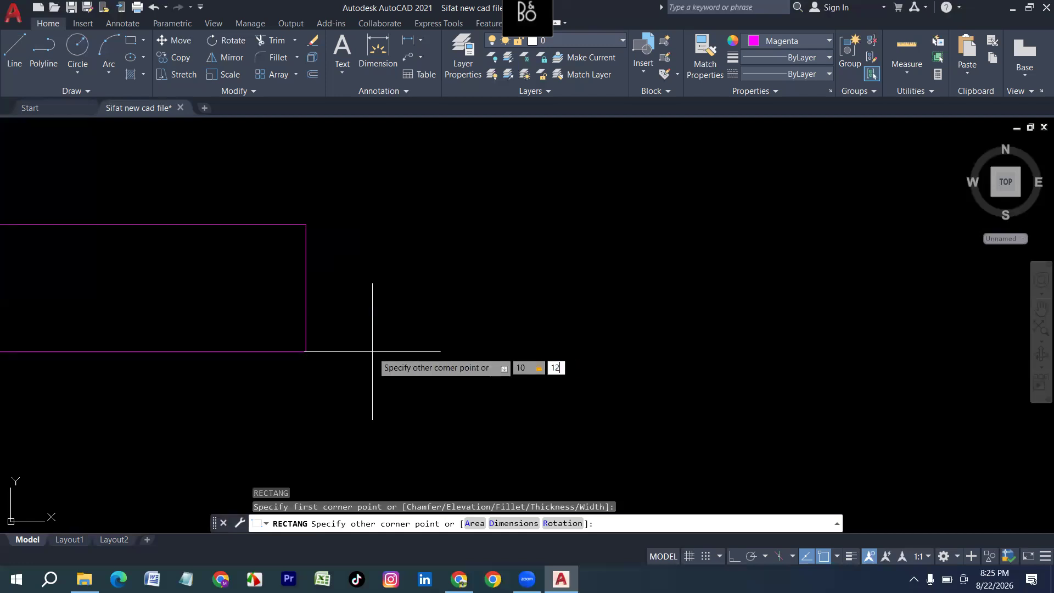
{"action": "key", "text": "Return"}
Copy the column rectangle 12' horizontally to the right.
{"action": "left_click", "coordinate": [325, 254]}
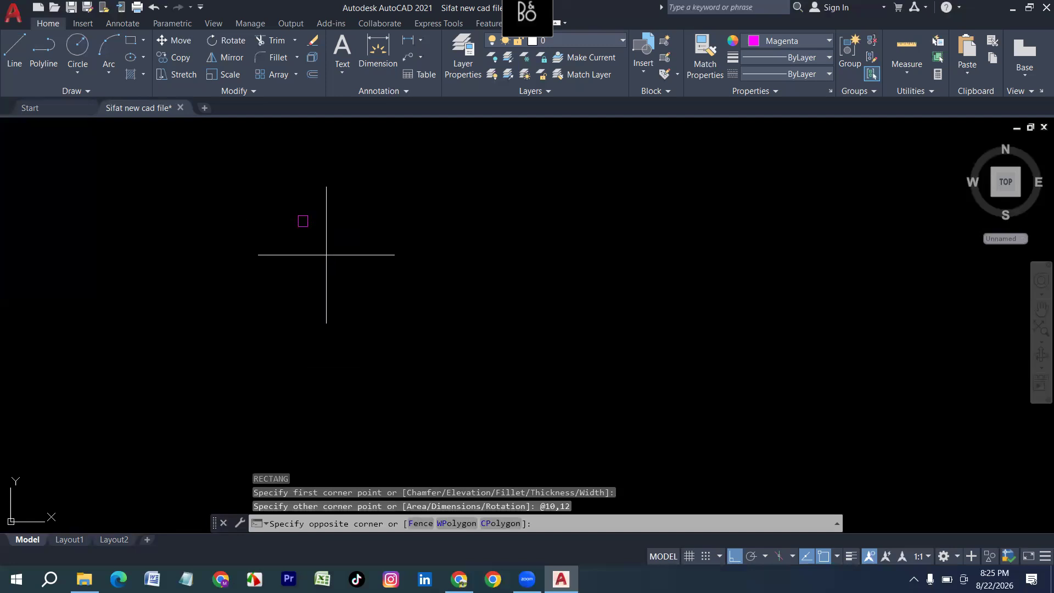
{"action": "left_click", "coordinate": [254, 179]}
{"action": "type", "text": "cp"}
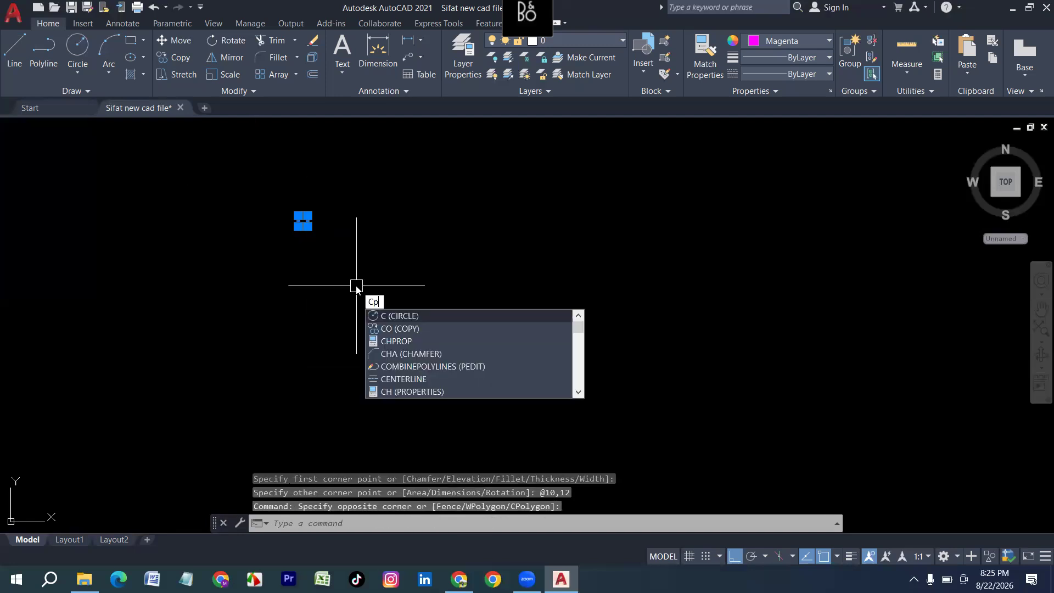
{"action": "key", "text": "Return"}
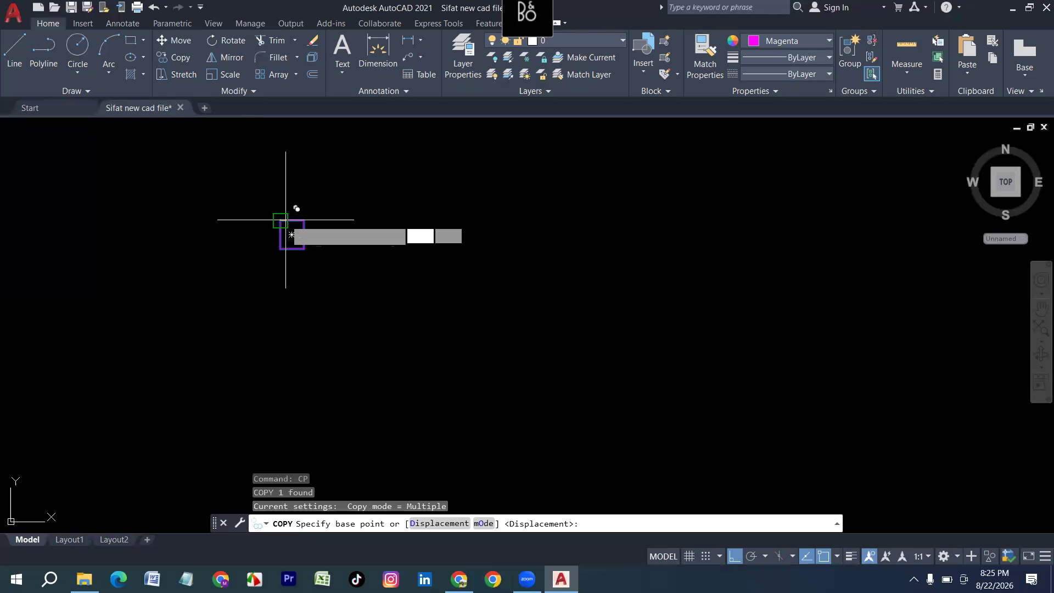
{"action": "left_click", "coordinate": [280, 220]}
{"action": "type", "text": "12"}
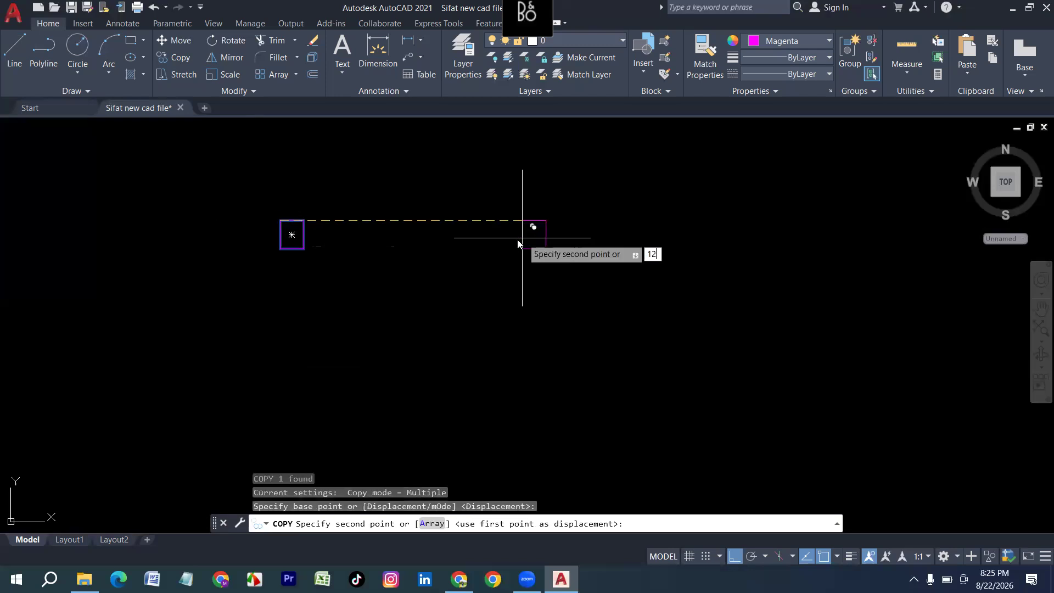
{"action": "type", "text": "'"}
{"action": "key", "text": "Return"}
{"action": "key", "text": "Return"}
Copy both column rectangles 12' straight down to form the four corners.
{"action": "scroll", "coordinate": [353, 266], "scroll_direction": "down", "scroll_amount": 2}
{"action": "left_click", "coordinate": [583, 312]}
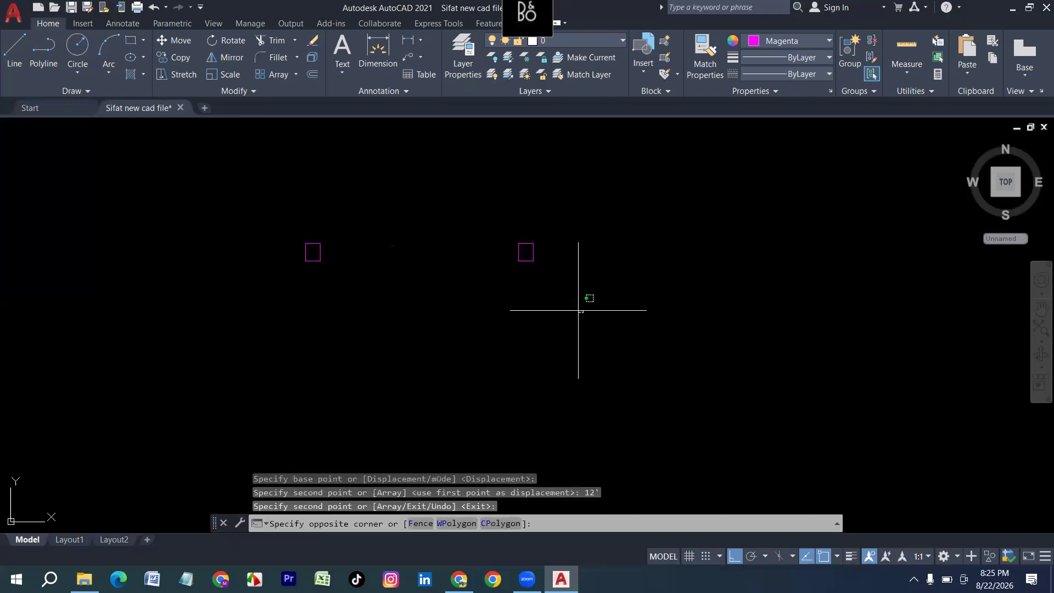
{"action": "left_click", "coordinate": [227, 210]}
{"action": "type", "text": "o"}
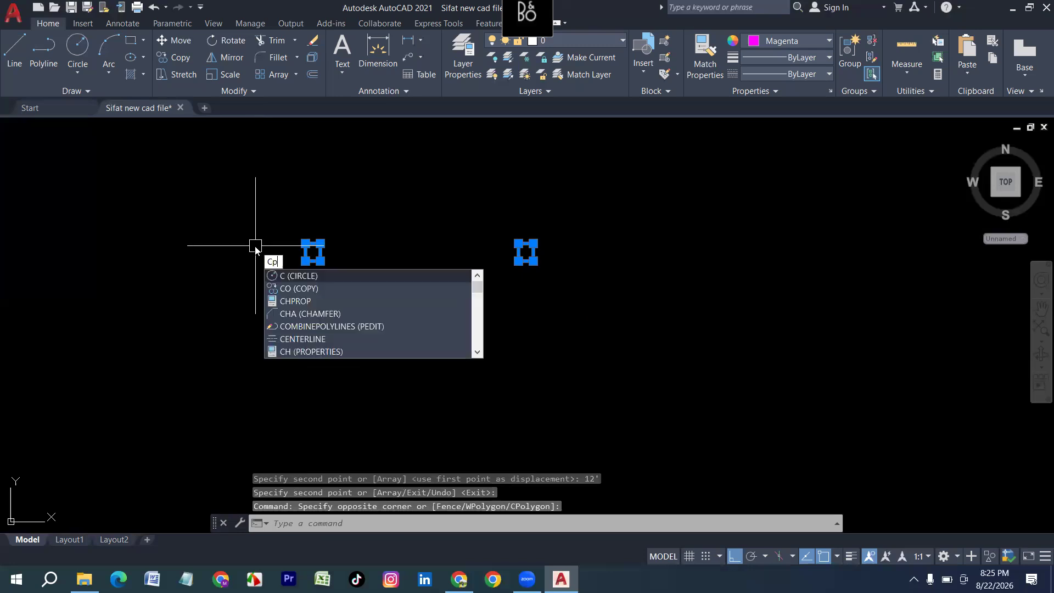
{"action": "key", "text": "Return"}
{"action": "left_click", "coordinate": [305, 245]}
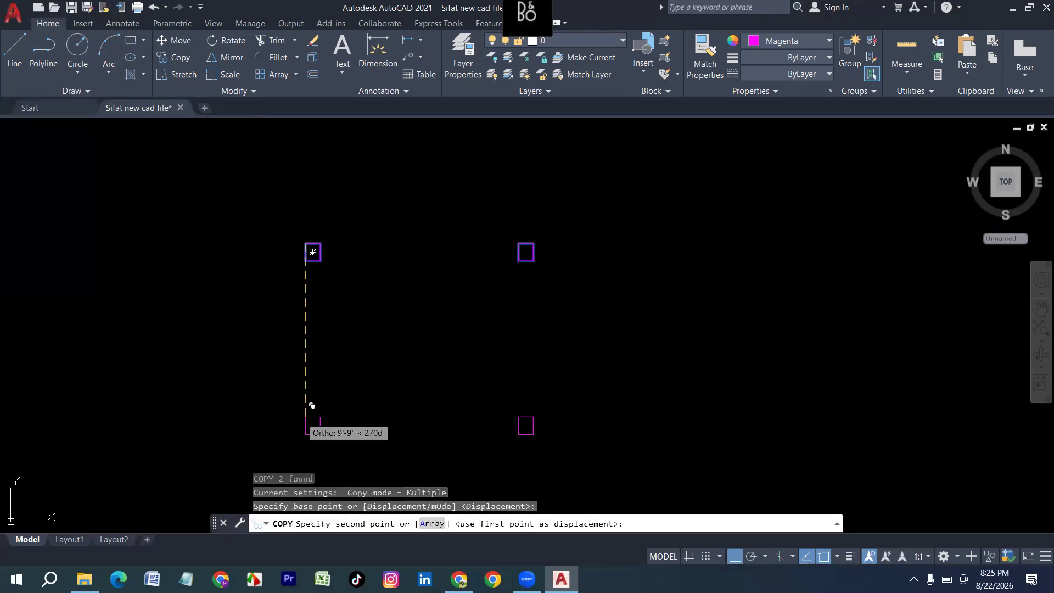
{"action": "type", "text": "12"}
{"action": "key", "text": "Return"}
{"action": "key", "text": "Escape"}
Draw the left outer wall line between the outer edges of the two left columns.
{"action": "middle_click_drag", "start_coordinate": [353, 419], "coordinate": [305, 332]}
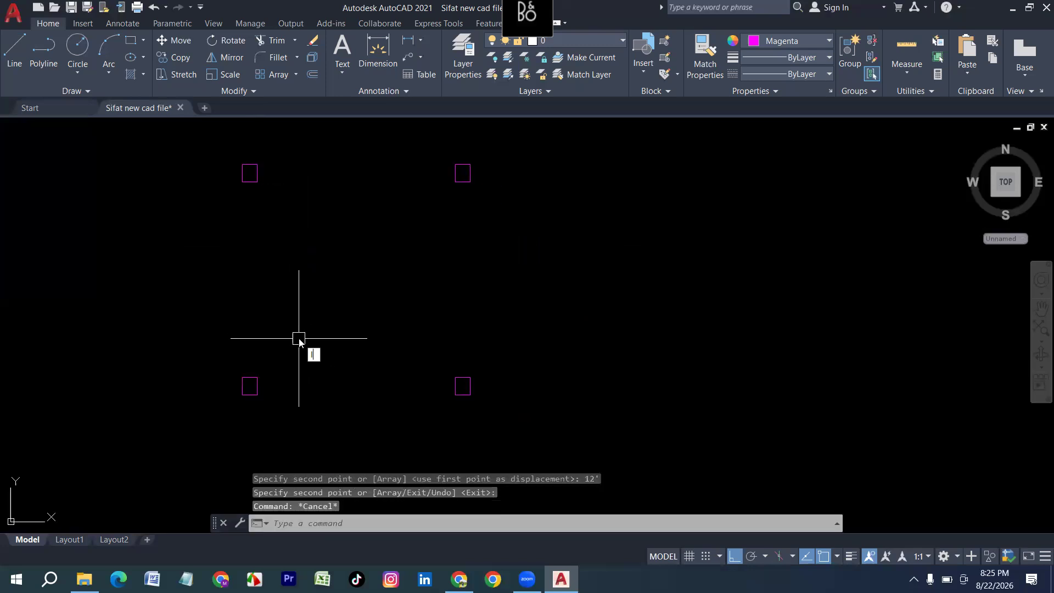
{"action": "type", "text": "l"}
{"action": "key", "text": "Return"}
{"action": "left_click", "coordinate": [243, 183]}
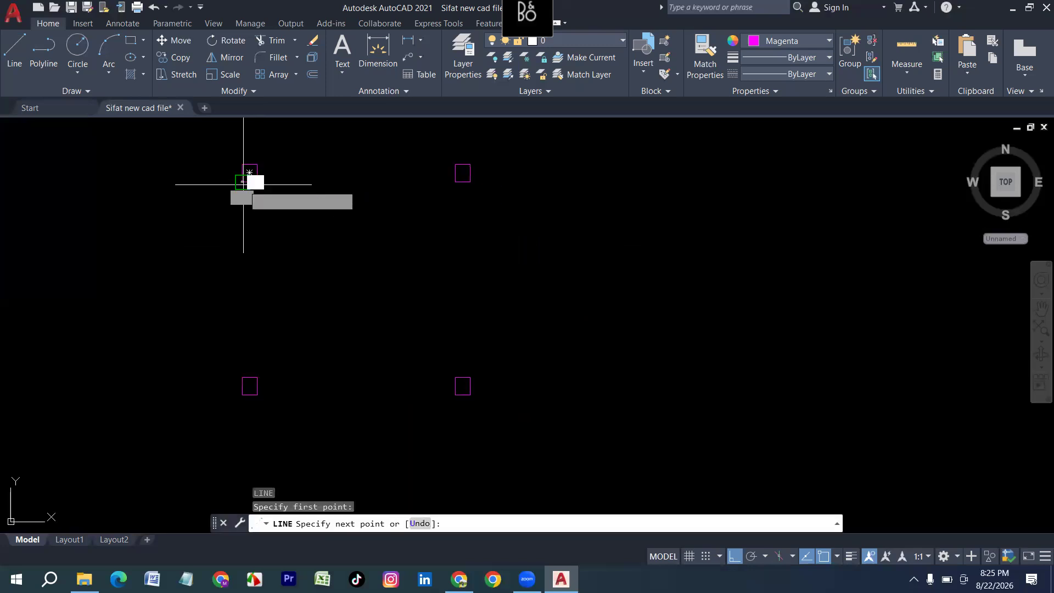
{"action": "left_click", "coordinate": [243, 379]}
{"action": "key", "text": "Return"}
Draw the bottom and right outer wall lines between the outer edges of their corner columns.
{"action": "key", "text": "Return"}
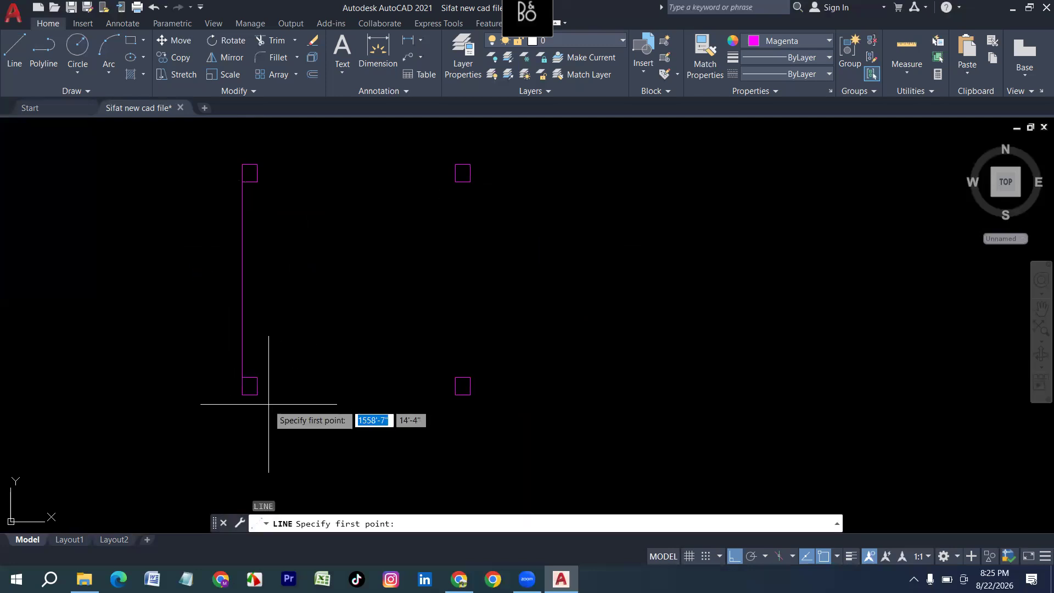
{"action": "left_click", "coordinate": [257, 394]}
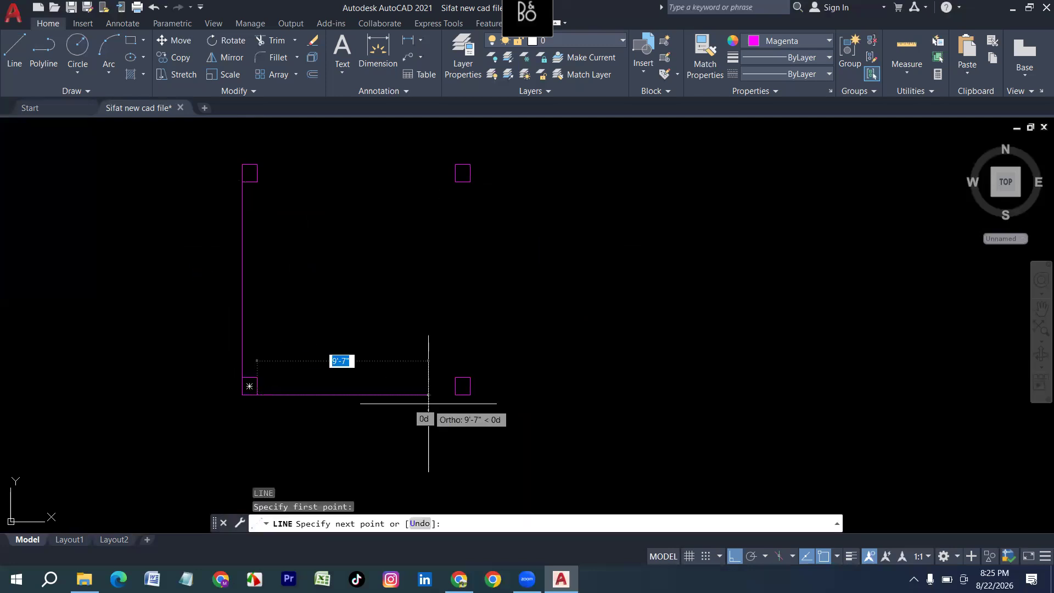
{"action": "left_click", "coordinate": [455, 394]}
{"action": "key", "text": "Return"}
{"action": "key", "text": "Return"}
{"action": "left_click", "coordinate": [471, 377]}
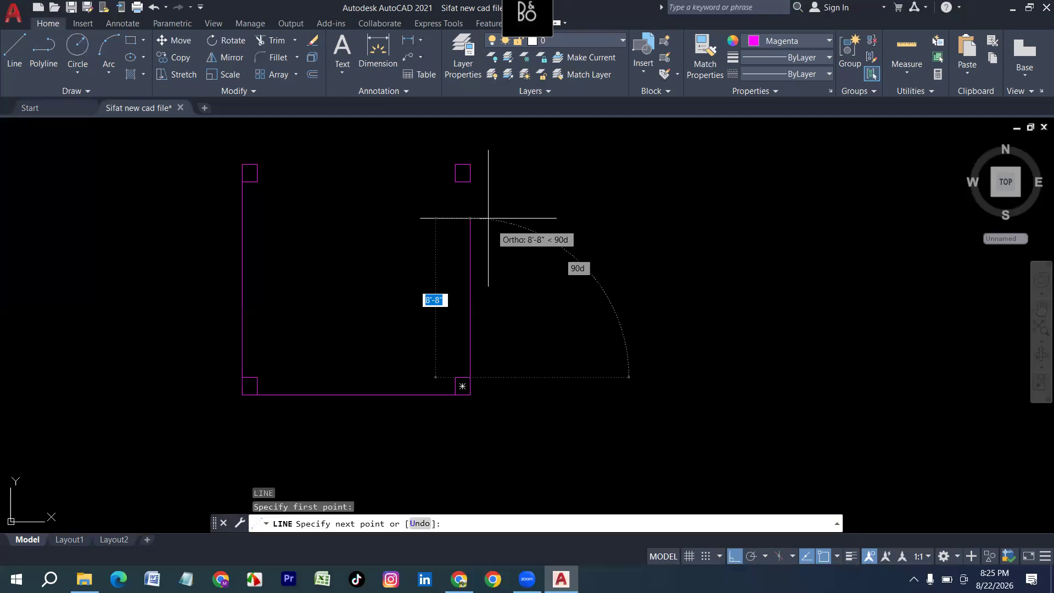
{"action": "left_click", "coordinate": [469, 177]}
{"action": "key", "text": "Return"}
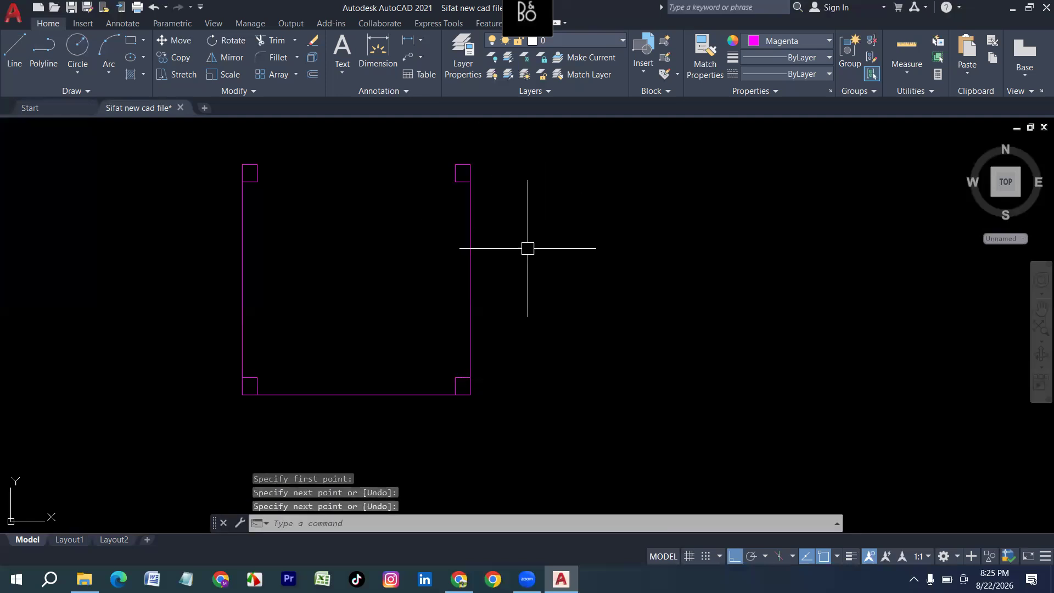
Offset the right, bottom and left wall lines 5 inward to give the walls thickness.
{"action": "type", "text": "o"}
{"action": "key", "text": "Return"}
{"action": "type", "text": "5"}
{"action": "key", "text": "Return"}
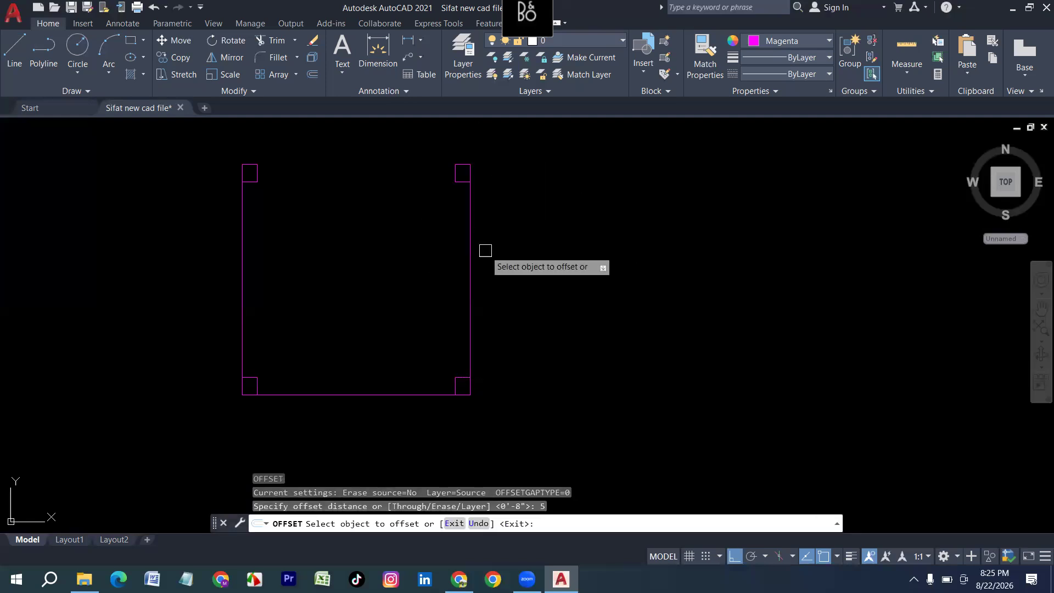
{"action": "left_click", "coordinate": [471, 236]}
{"action": "left_click", "coordinate": [401, 283]}
{"action": "left_click", "coordinate": [357, 394]}
{"action": "left_click", "coordinate": [337, 324]}
{"action": "left_click", "coordinate": [242, 299]}
{"action": "left_click", "coordinate": [393, 301]}
{"action": "key", "text": "Escape"}
{"action": "key", "text": "Escape"}
{"action": "key", "text": "Escape"}
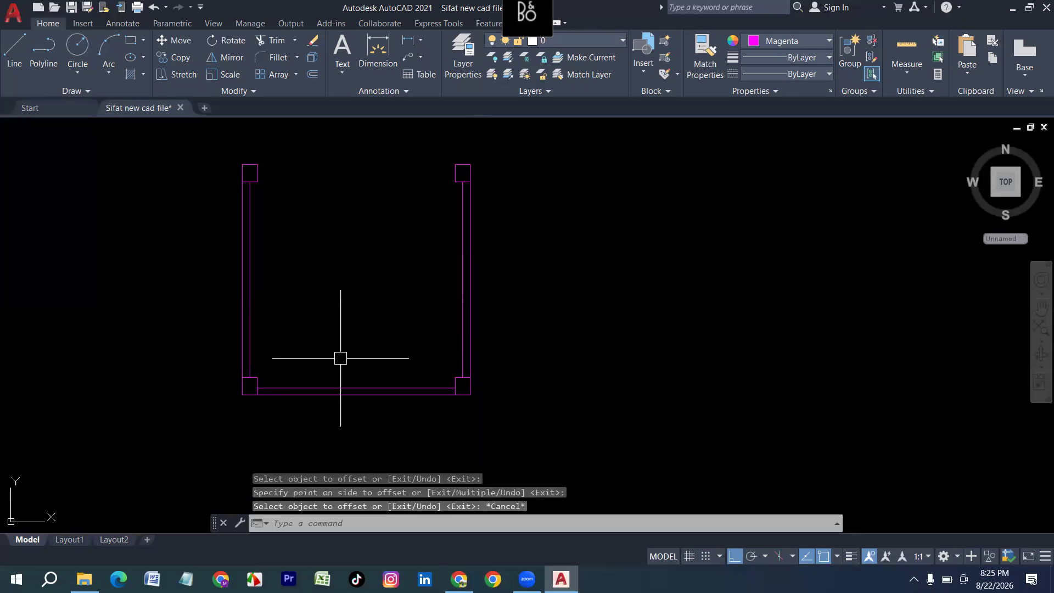
Offset the bottom, left and right inner wall lines 3'6 inward to outline the stair flights.
{"action": "type", "text": "o"}
{"action": "key", "text": "Return"}
{"action": "type", "text": "3'6"}
{"action": "key", "text": "Return"}
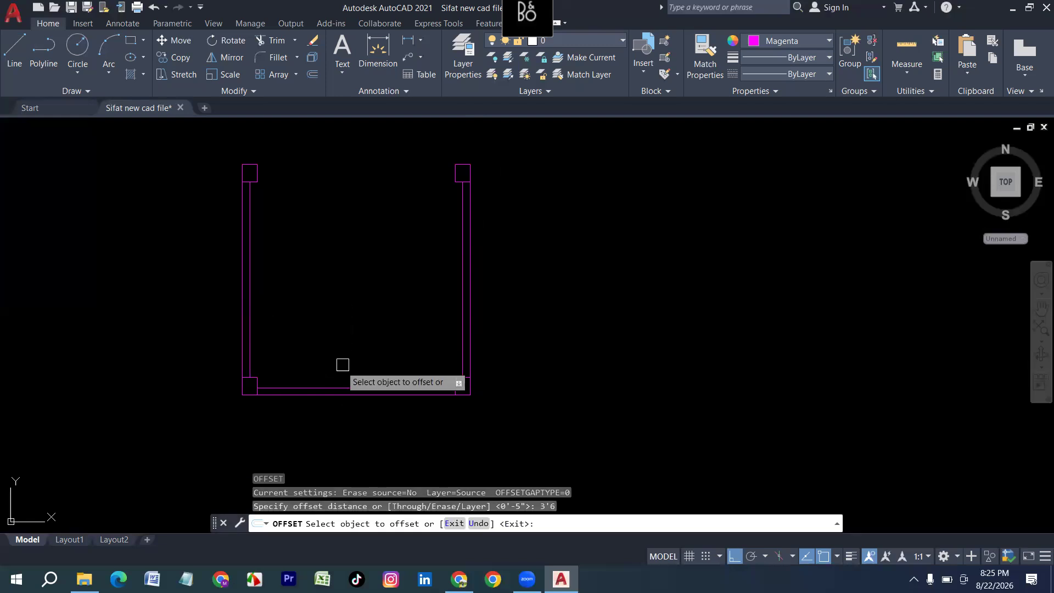
{"action": "left_click", "coordinate": [334, 387]}
{"action": "left_click", "coordinate": [276, 302]}
{"action": "left_click", "coordinate": [250, 285]}
{"action": "left_click", "coordinate": [406, 291]}
{"action": "left_click", "coordinate": [456, 288]}
{"action": "left_click", "coordinate": [395, 293]}
{"action": "key", "text": "Escape"}
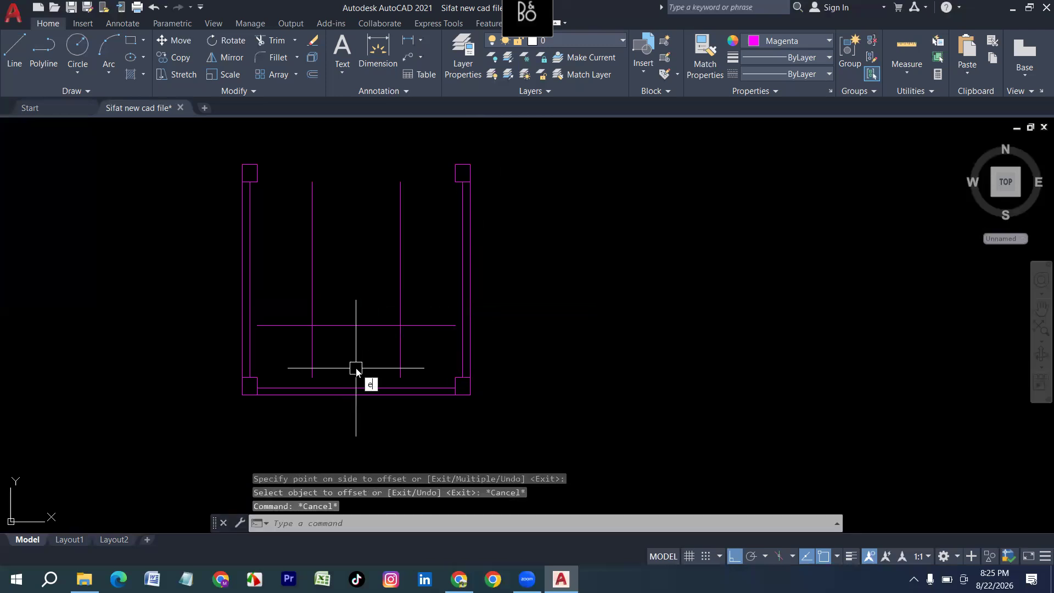
Extend the horizontal flight line to both side walls and the two vertical flight lines down to the bottom wall.
{"action": "key", "text": "Return"}
{"action": "left_click", "coordinate": [274, 354]}
{"action": "left_click", "coordinate": [274, 292]}
{"action": "left_click", "coordinate": [335, 358]}
{"action": "left_click", "coordinate": [286, 359]}
{"action": "left_click", "coordinate": [330, 357]}
{"action": "left_click", "coordinate": [299, 358]}
{"action": "left_click", "coordinate": [350, 354]}
{"action": "left_click", "coordinate": [414, 354]}
{"action": "left_click", "coordinate": [434, 352]}
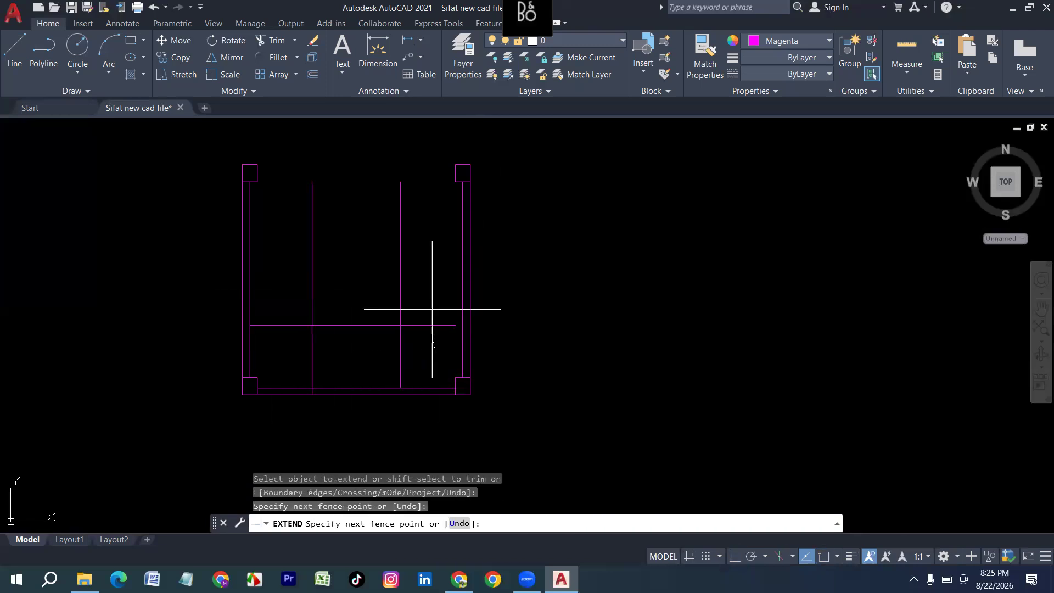
{"action": "left_click", "coordinate": [432, 309]}
{"action": "key", "text": "Escape"}
Trim the piece of the left vertical flight line that runs inside the bottom wall.
{"action": "scroll", "coordinate": [302, 394], "scroll_direction": "up", "scroll_amount": 2}
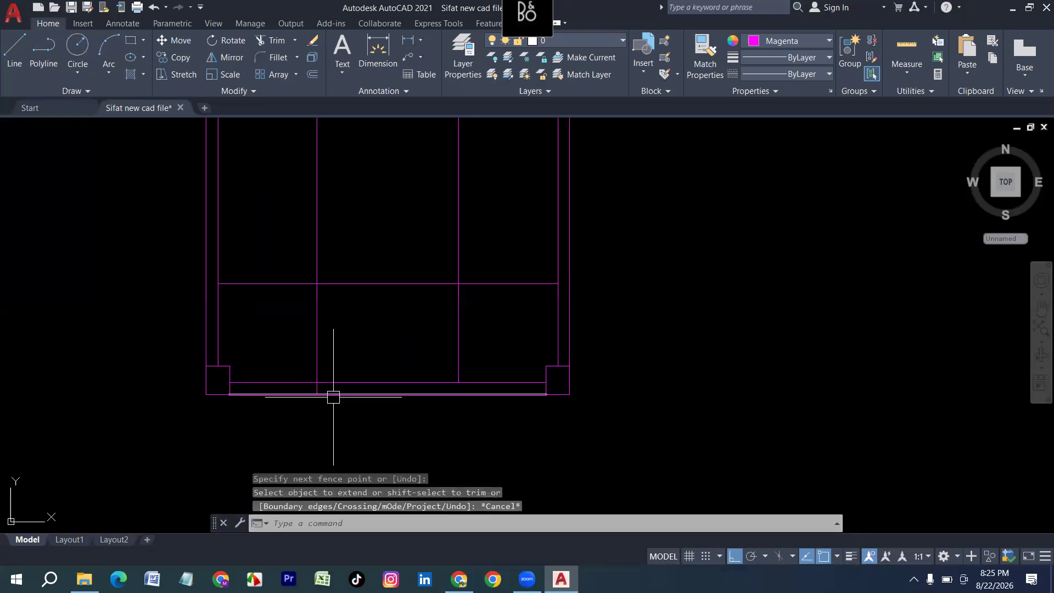
{"action": "type", "text": "tr"}
{"action": "key", "text": "Return"}
{"action": "scroll", "coordinate": [324, 392], "scroll_direction": "up", "scroll_amount": 4}
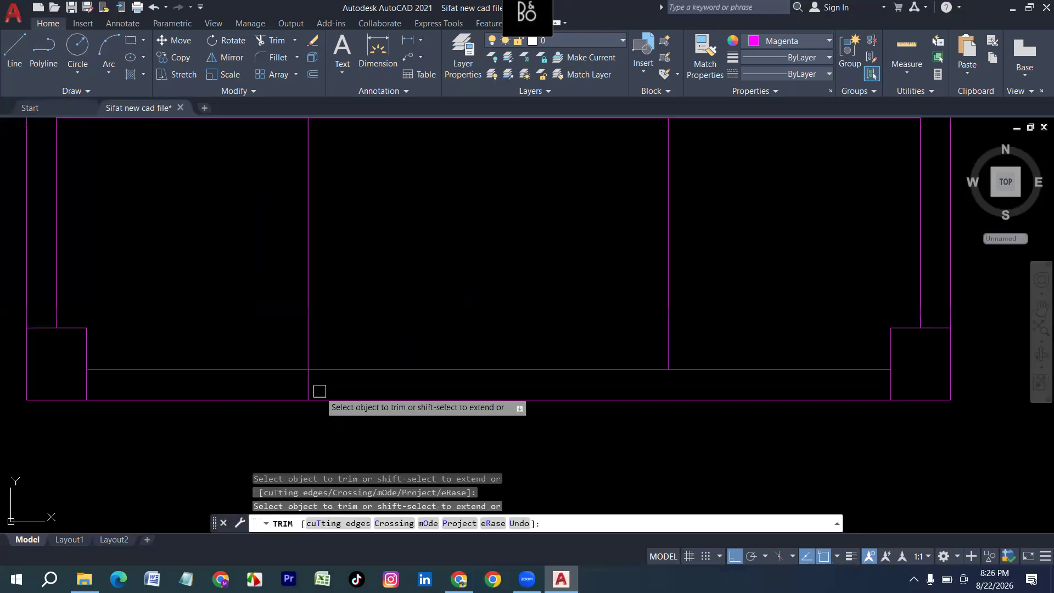
{"action": "scroll", "coordinate": [318, 417], "scroll_direction": "down", "scroll_amount": 5}
{"action": "key", "text": "Escape"}
Offset the right vertical flight line repeatedly to the left by 10 until the left flight line is reached.
{"action": "type", "text": "o"}
{"action": "key", "text": "Return"}
{"action": "type", "text": "1"}
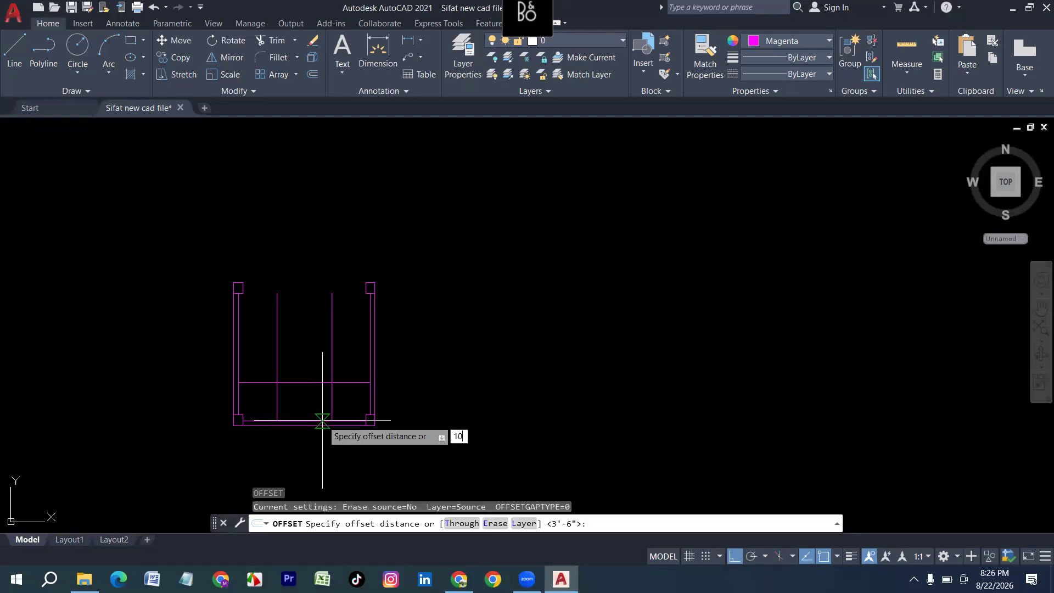
{"action": "type", "text": "0"}
{"action": "key", "text": "Return"}
{"action": "scroll", "coordinate": [319, 344], "scroll_direction": "up", "scroll_amount": 2}
{"action": "left_click", "coordinate": [340, 327]}
{"action": "left_click", "coordinate": [336, 343]}
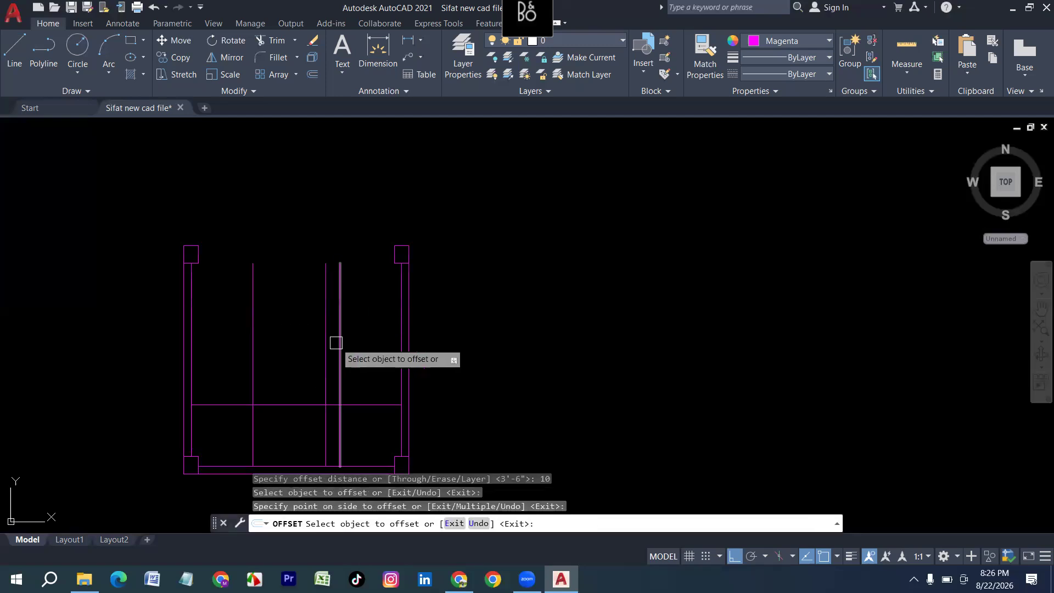
{"action": "left_click", "coordinate": [328, 341]}
{"action": "left_click", "coordinate": [302, 356]}
{"action": "left_click", "coordinate": [292, 362]}
{"action": "left_click", "coordinate": [295, 365]}
{"action": "left_click", "coordinate": [271, 370]}
{"action": "left_click", "coordinate": [279, 372]}
{"action": "left_click", "coordinate": [253, 372]}
Offset the horizontal flight line upward five times by 10 to add tread lines across the stair.
{"action": "left_click", "coordinate": [378, 407]}
{"action": "left_click", "coordinate": [377, 398]}
{"action": "left_click", "coordinate": [374, 391]}
{"action": "left_click", "coordinate": [369, 382]}
{"action": "left_click", "coordinate": [349, 375]}
{"action": "left_click", "coordinate": [366, 364]}
{"action": "left_click", "coordinate": [369, 361]}
{"action": "left_click", "coordinate": [371, 334]}
{"action": "left_click", "coordinate": [365, 347]}
{"action": "left_click", "coordinate": [367, 326]}
Trim off all vertical flight and tread lines above the uppermost horizontal tread line.
{"action": "scroll", "coordinate": [356, 347], "scroll_direction": "up", "scroll_amount": 2}
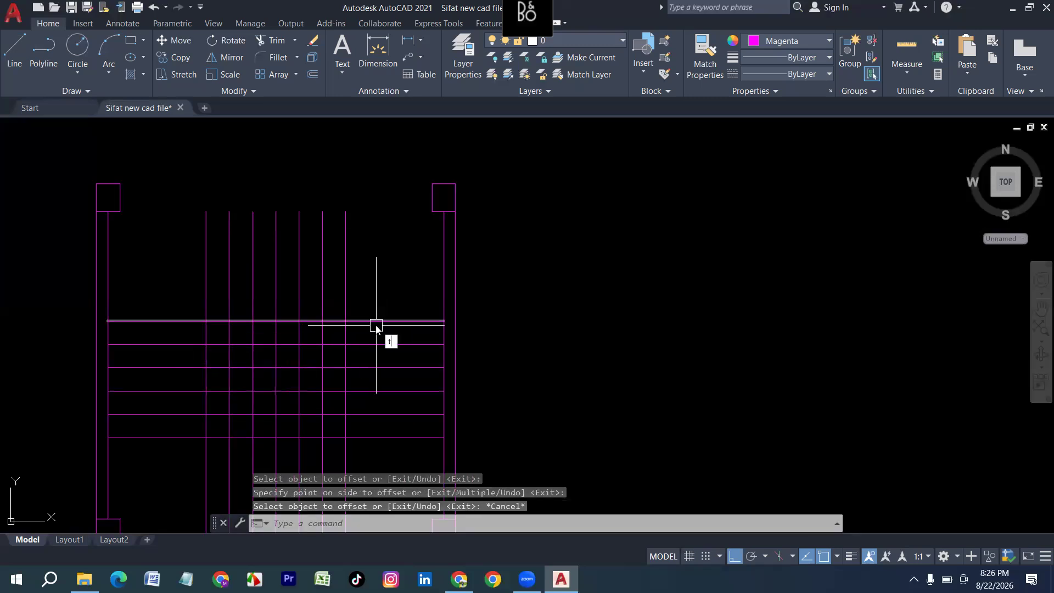
{"action": "key", "text": "space"}
{"action": "left_click_drag", "start_coordinate": [381, 275], "coordinate": [187, 281]}
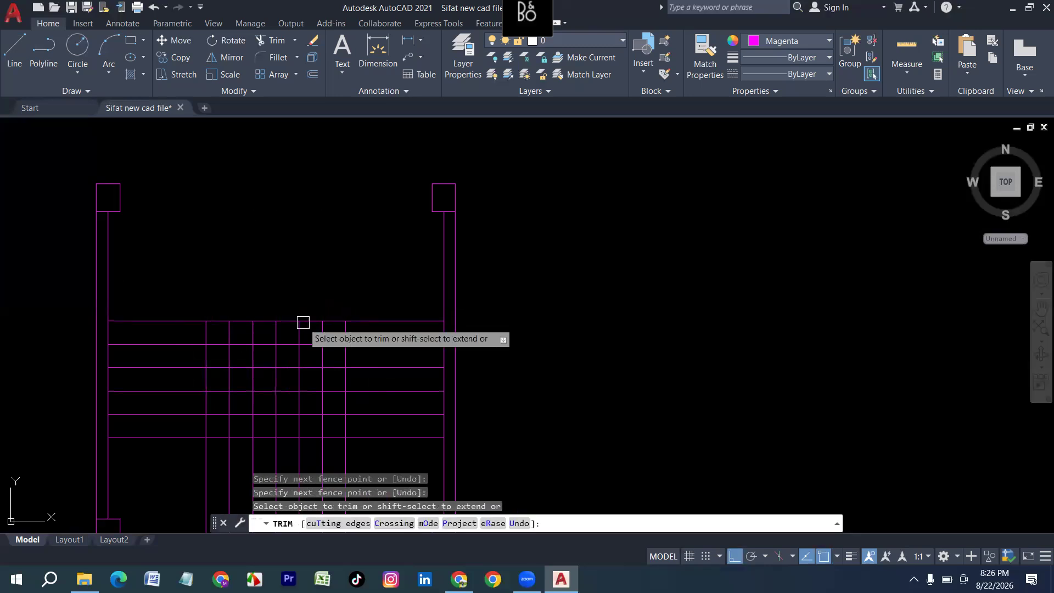
Trim the tread lines around the left, bottom, right and top edges of the central well.
{"action": "middle_click_drag", "start_coordinate": [304, 322], "coordinate": [334, 235]}
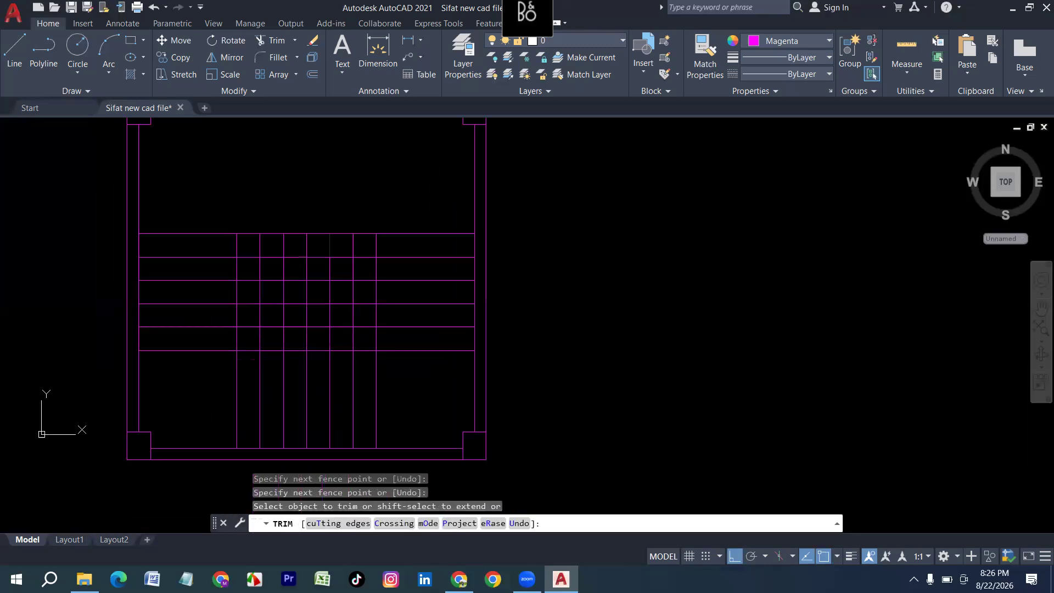
{"action": "left_click", "coordinate": [250, 247]}
{"action": "left_click", "coordinate": [249, 341]}
{"action": "left_click", "coordinate": [247, 341]}
{"action": "mouse_move", "coordinate": [306, 340]}
{"action": "left_mouse_down"}
{"action": "mouse_move", "coordinate": [372, 344]}
{"action": "mouse_move", "coordinate": [363, 247]}
{"action": "left_mouse_up"}
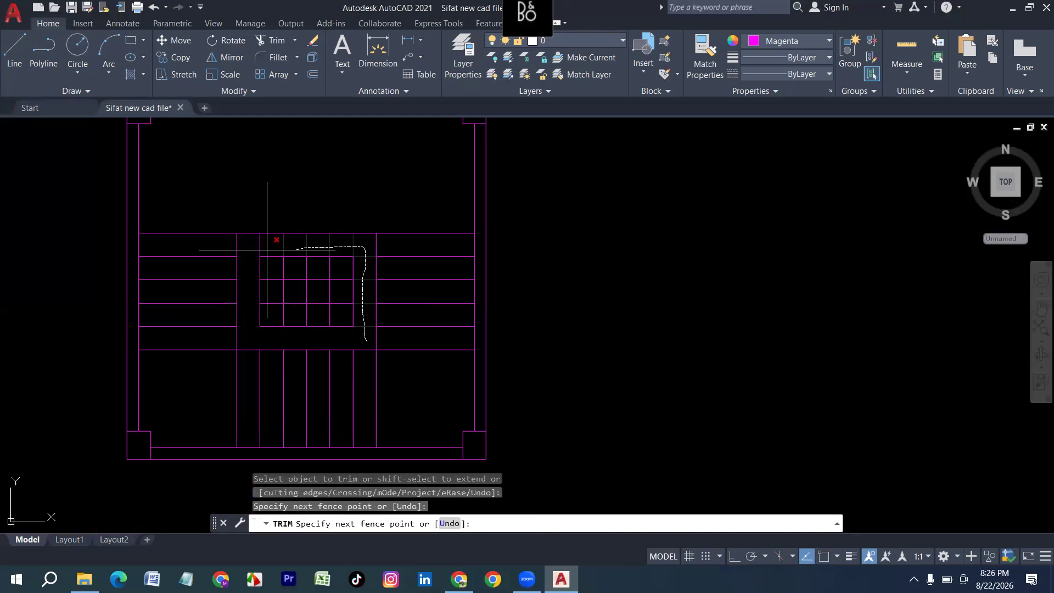
{"action": "left_click_drag", "start_coordinate": [256, 251], "coordinate": [254, 248]}
{"action": "key", "text": "Escape"}
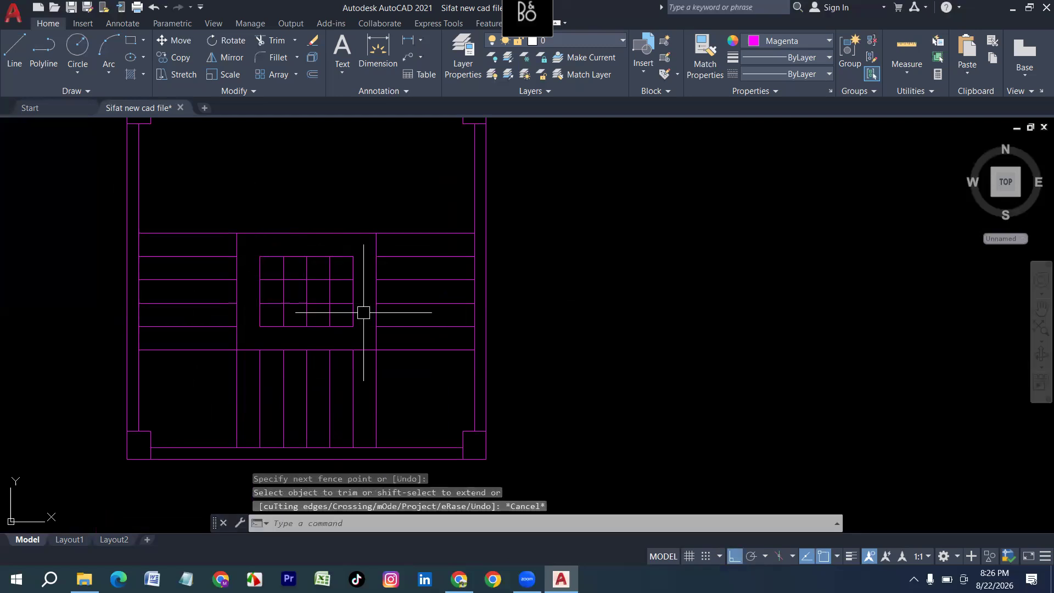
Delete the leftover grid of lines in the middle of the stair's central well.
{"action": "left_click", "coordinate": [357, 328]}
{"action": "left_click", "coordinate": [254, 251]}
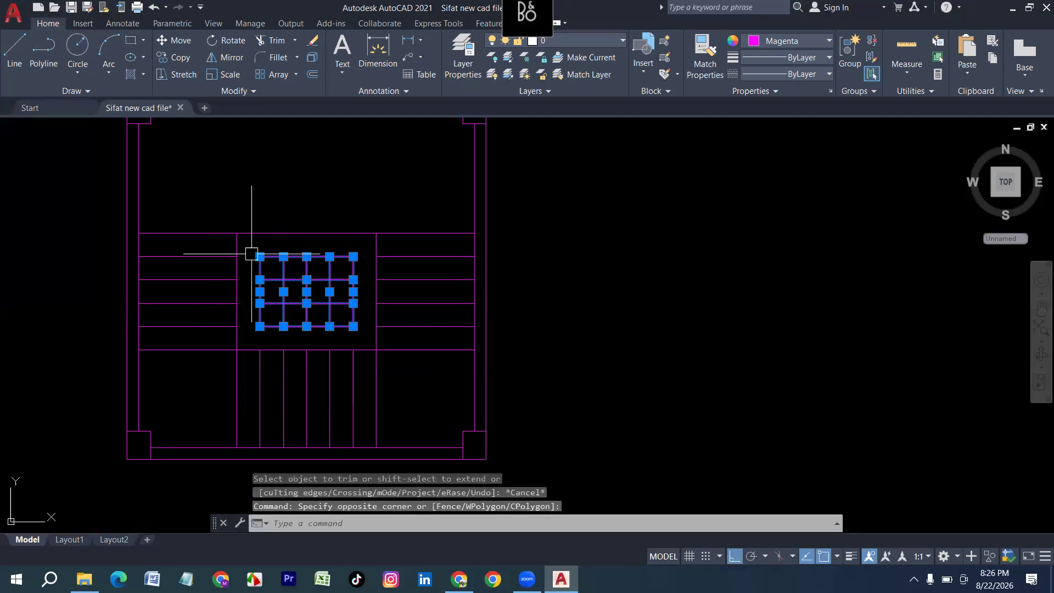
{"action": "key", "text": "Delete"}
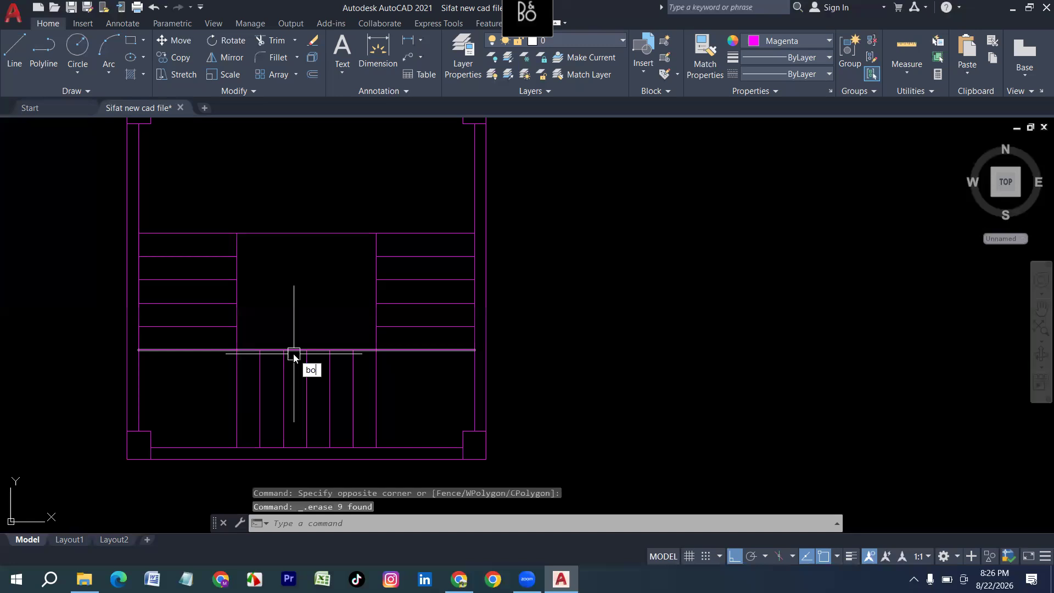
Create a polyline boundary from the central well area enclosed by the three flights.
{"action": "type", "text": "bo"}
{"action": "key", "text": "Return"}
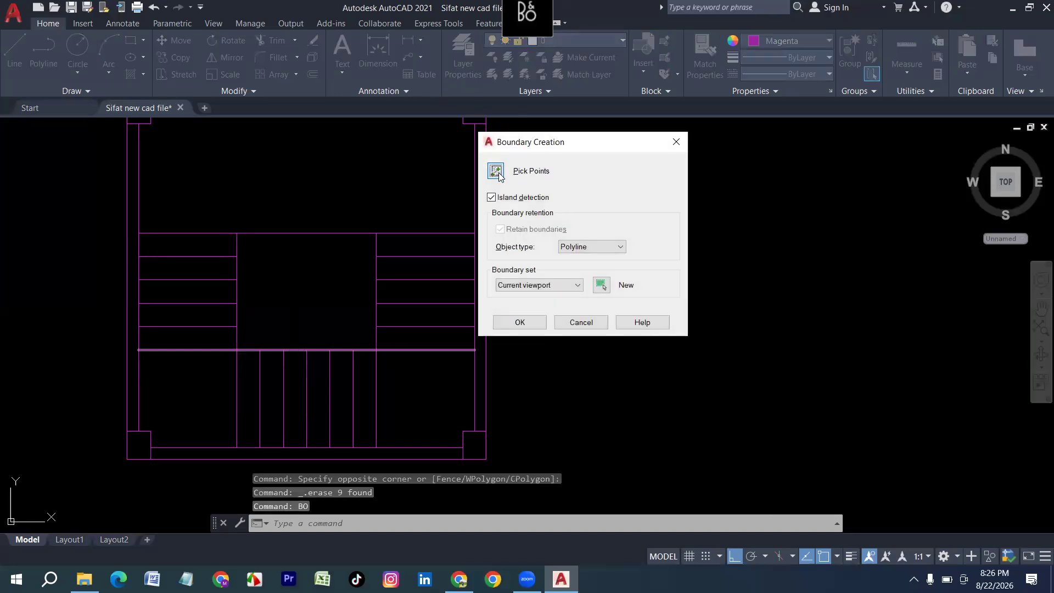
{"action": "left_click", "coordinate": [496, 171]}
{"action": "left_click", "coordinate": [297, 301]}
{"action": "key", "text": "Return"}
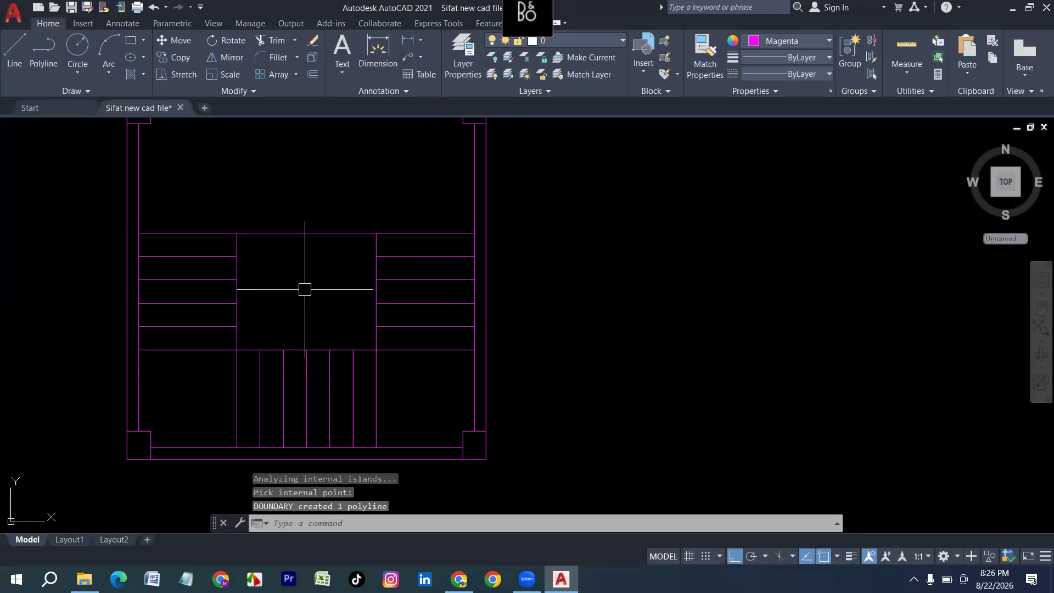
Offset the central well's boundary polyline 2" inward.
{"action": "type", "text": "o"}
{"action": "key", "text": "Return"}
{"action": "type", "text": "2"}
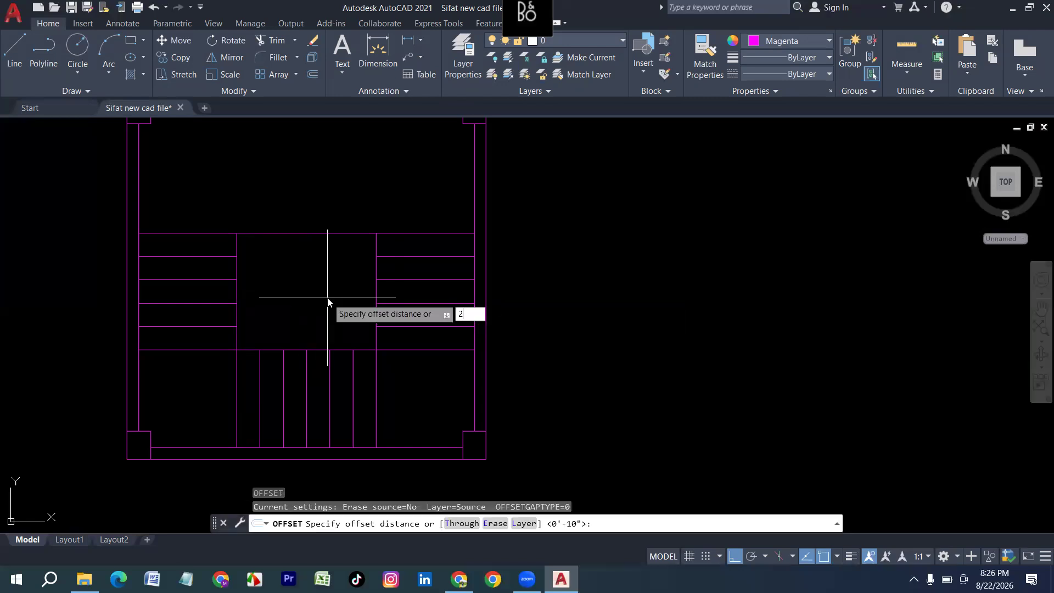
{"action": "key", "text": "Return"}
{"action": "left_click", "coordinate": [320, 236]}
{"action": "left_click", "coordinate": [306, 280]}
{"action": "scroll", "coordinate": [265, 318], "scroll_direction": "down", "scroll_amount": 2}
{"action": "key", "text": "Escape"}
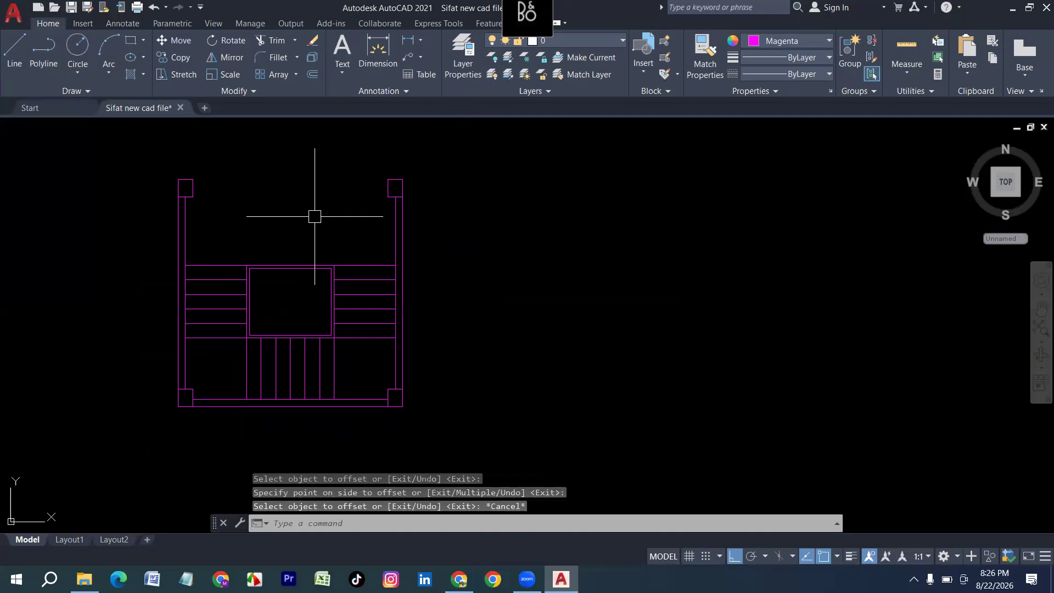
{"action": "scroll", "coordinate": [318, 219], "scroll_direction": "down", "scroll_amount": 2}
{"action": "middle_click_drag", "start_coordinate": [214, 313], "coordinate": [663, 396]}
{"action": "scroll", "coordinate": [306, 296], "scroll_direction": "down", "scroll_amount": 5}
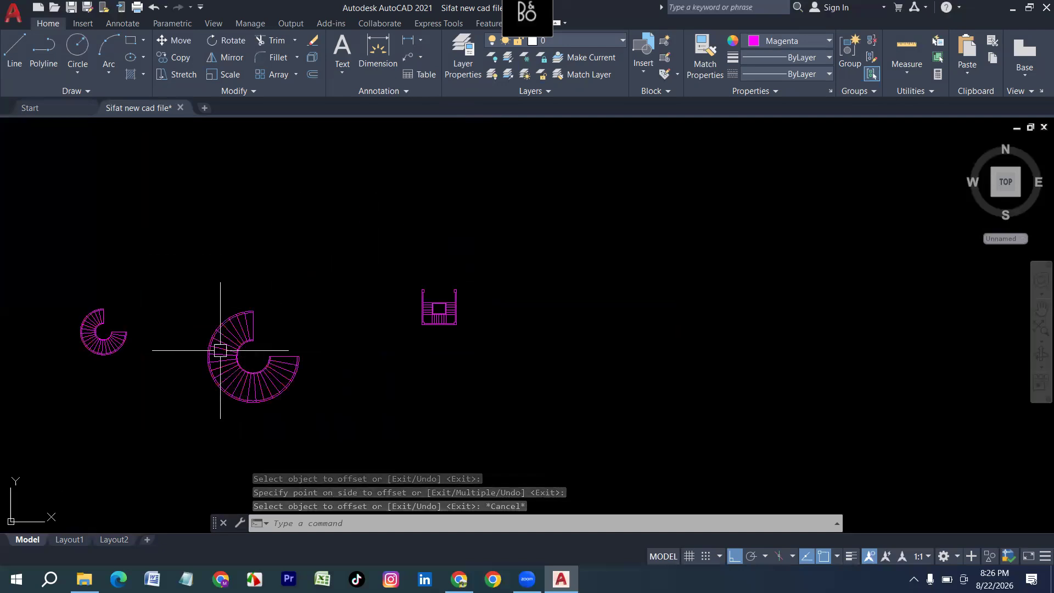
{"action": "middle_click_drag", "start_coordinate": [221, 351], "coordinate": [531, 360]}
{"action": "scroll", "coordinate": [283, 330], "scroll_direction": "up", "scroll_amount": 6}
{"action": "middle_click_drag", "start_coordinate": [284, 264], "coordinate": [356, 348]}
{"action": "mouse_move", "coordinate": [296, 300]}
{"action": "middle_mouse_down"}
{"action": "mouse_move", "coordinate": [306, 348]}
{"action": "mouse_move", "coordinate": [328, 370]}
{"action": "middle_mouse_up"}
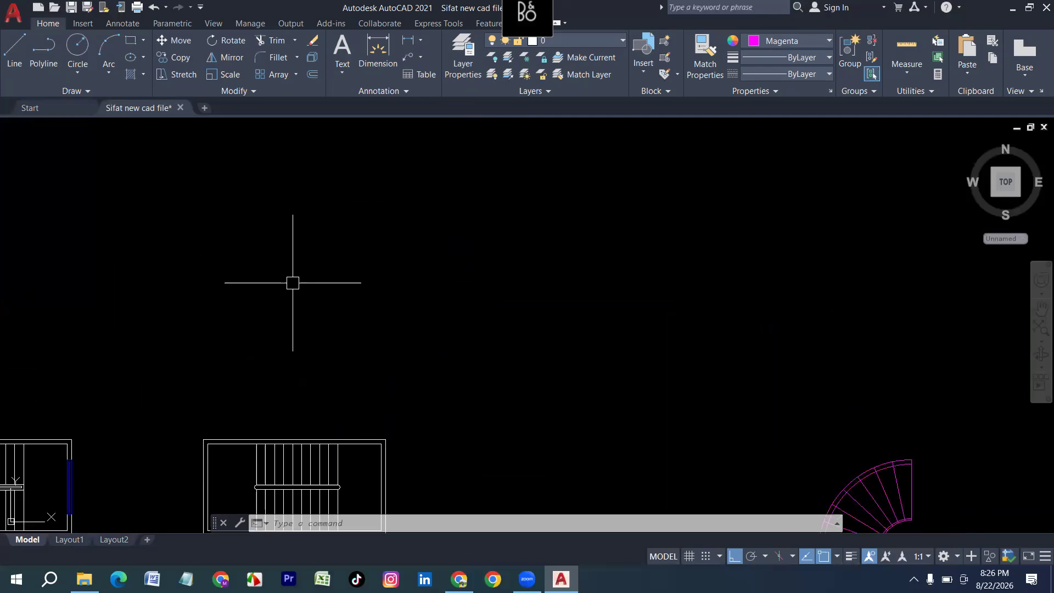
{"action": "middle_click_drag", "start_coordinate": [303, 253], "coordinate": [318, 324]}
{"action": "key", "text": "Escape"}
{"action": "key", "text": "Escape"}
{"action": "type", "text": "rec"}
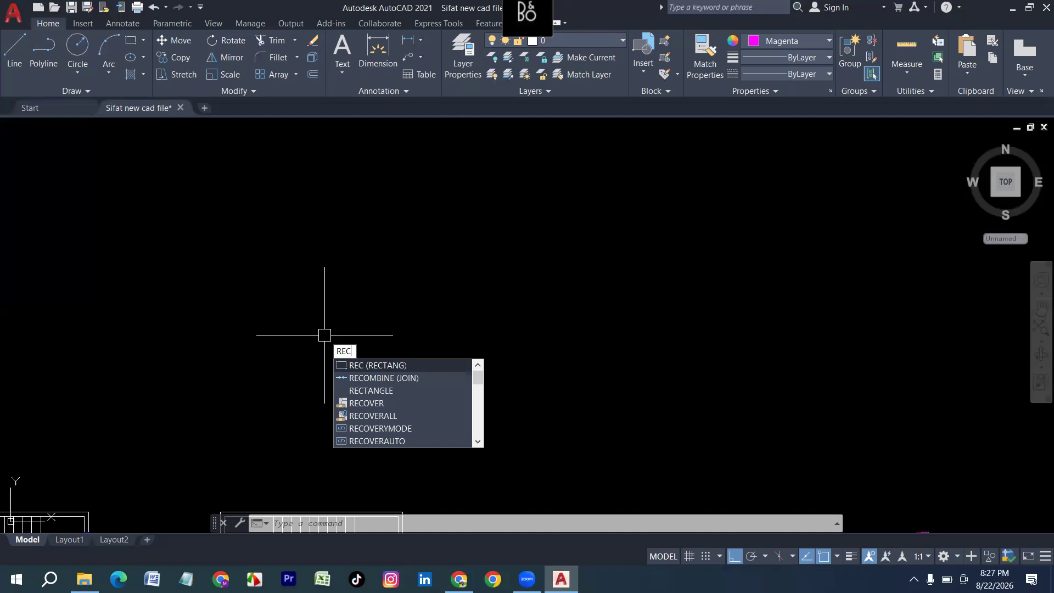
{"action": "key", "text": "Return"}
{"action": "left_click", "coordinate": [160, 243]}
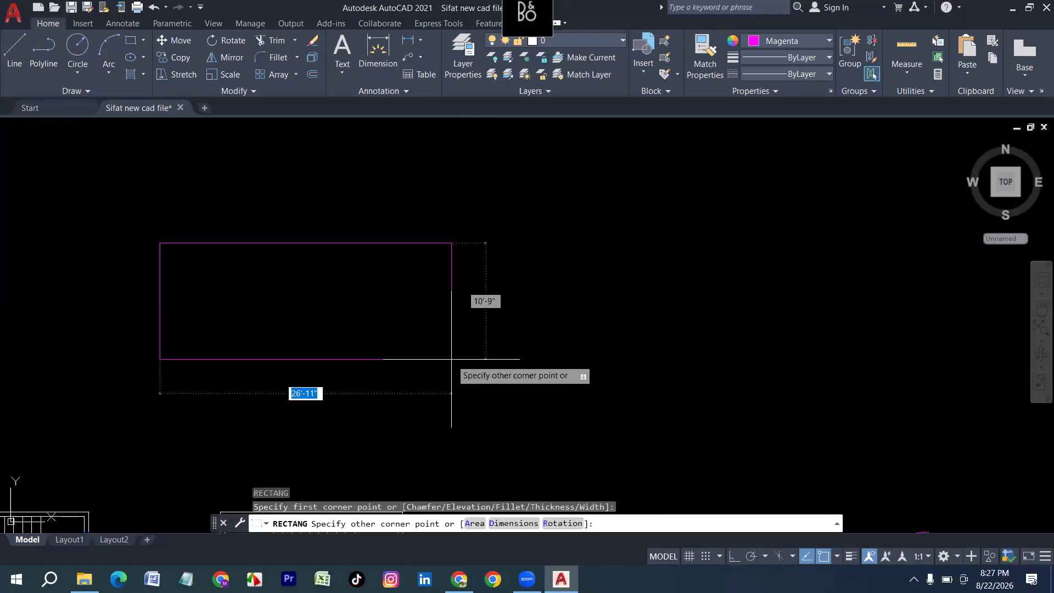
{"action": "key", "text": "Escape"}
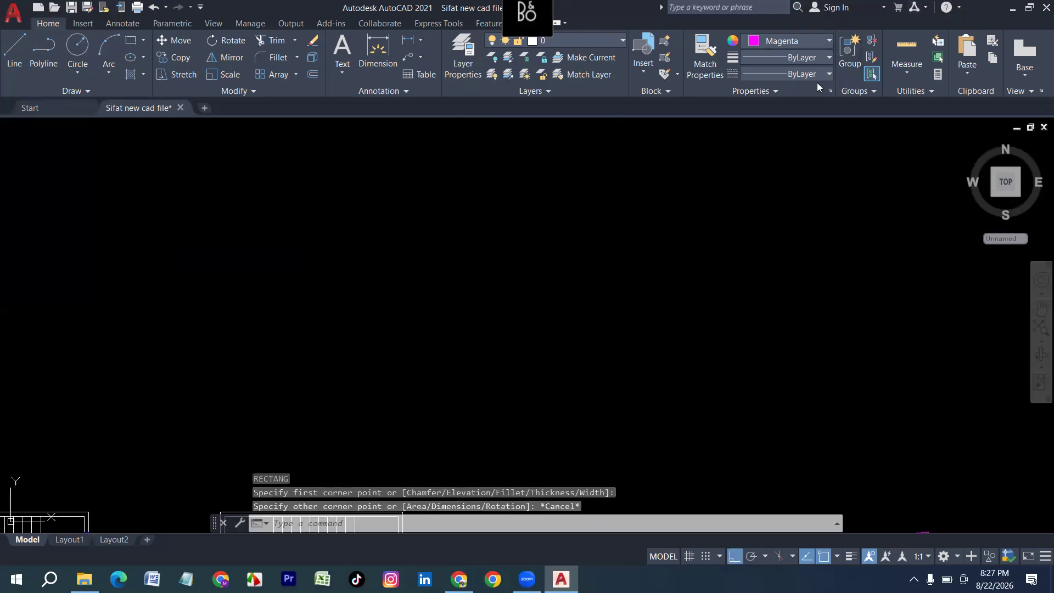
Set the current object colour to White and draw a 17' by 8' rectangle in the empty area above the white stair plans.
{"action": "left_click", "coordinate": [829, 41]}
{"action": "left_click", "coordinate": [833, 184]}
{"action": "type", "text": "r"}
{"action": "key", "text": "Return"}
{"action": "left_click", "coordinate": [144, 225]}
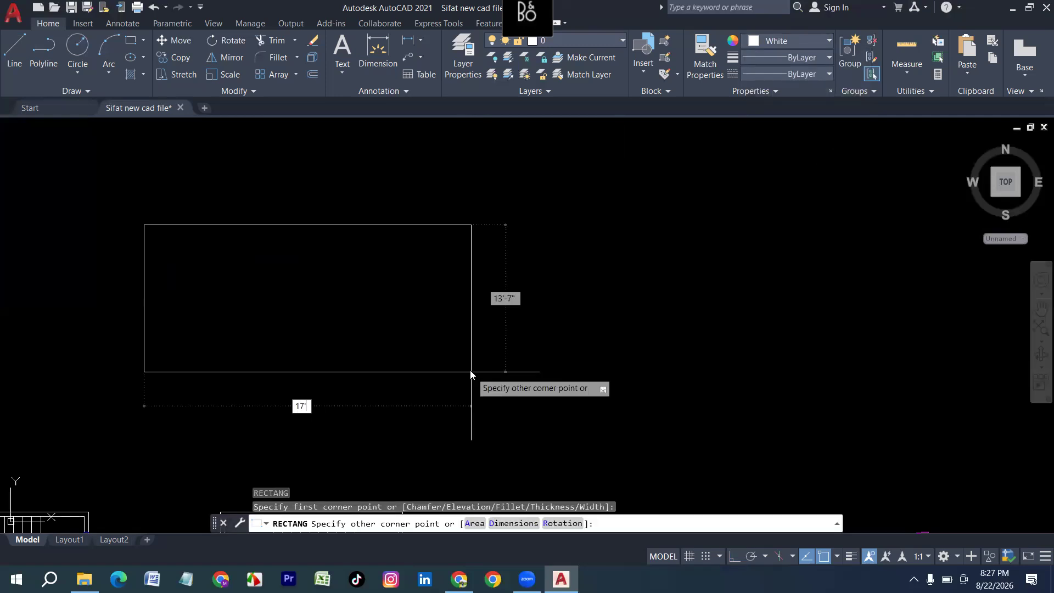
{"action": "key", "text": "Tab"}
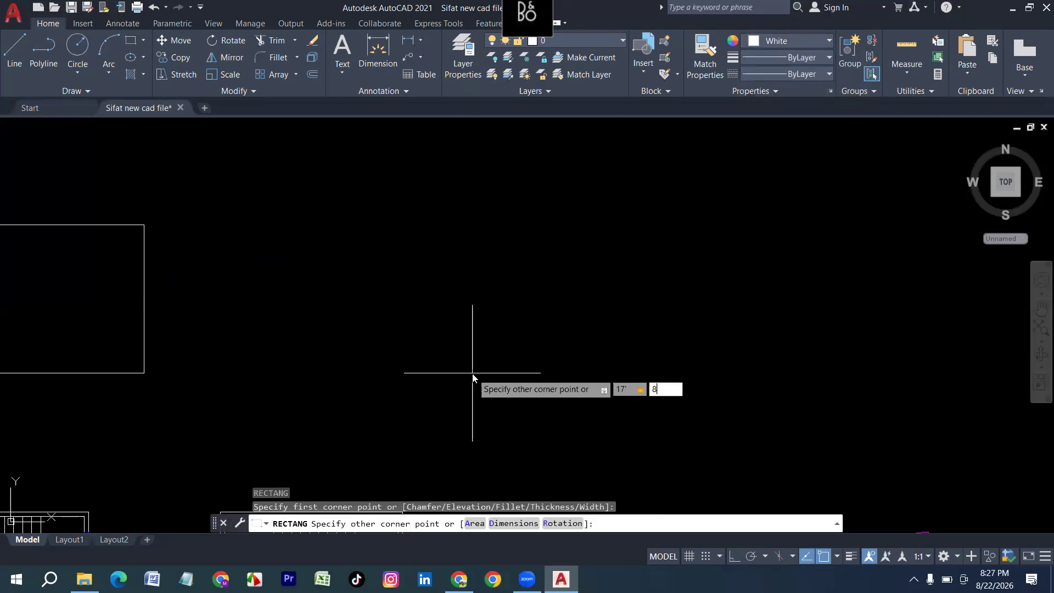
{"action": "key", "text": "Return"}
{"action": "middle_click_drag", "start_coordinate": [276, 203], "coordinate": [300, 333]}
{"action": "scroll", "coordinate": [291, 311], "scroll_direction": "up", "scroll_amount": 2}
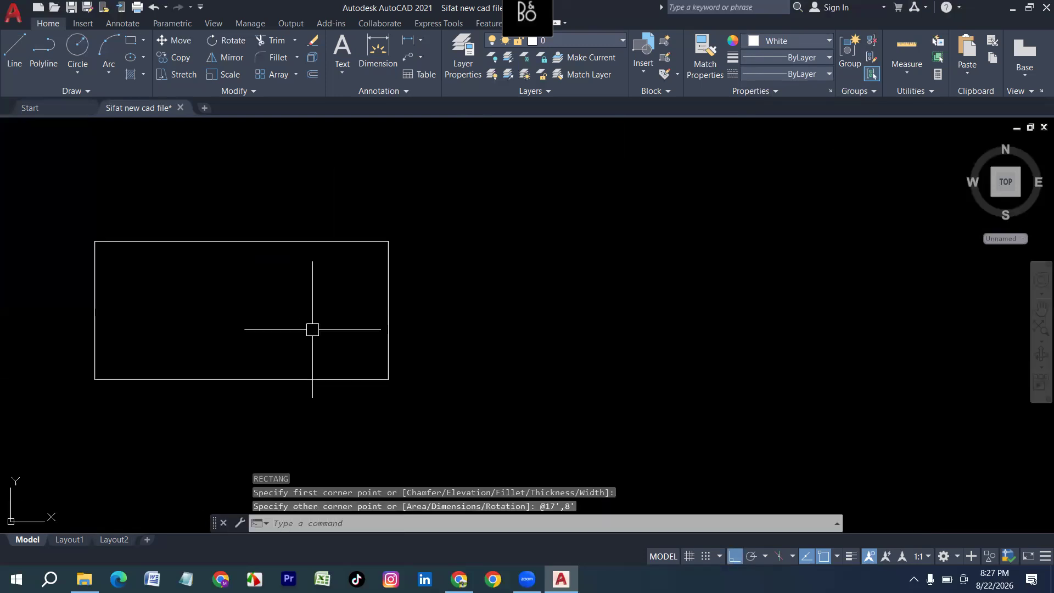
Offset the 17' by 8' rectangle 5" outward to form the wall thickness.
{"action": "type", "text": "o"}
{"action": "key", "text": "Return"}
{"action": "type", "text": "5"}
{"action": "key", "text": "Return"}
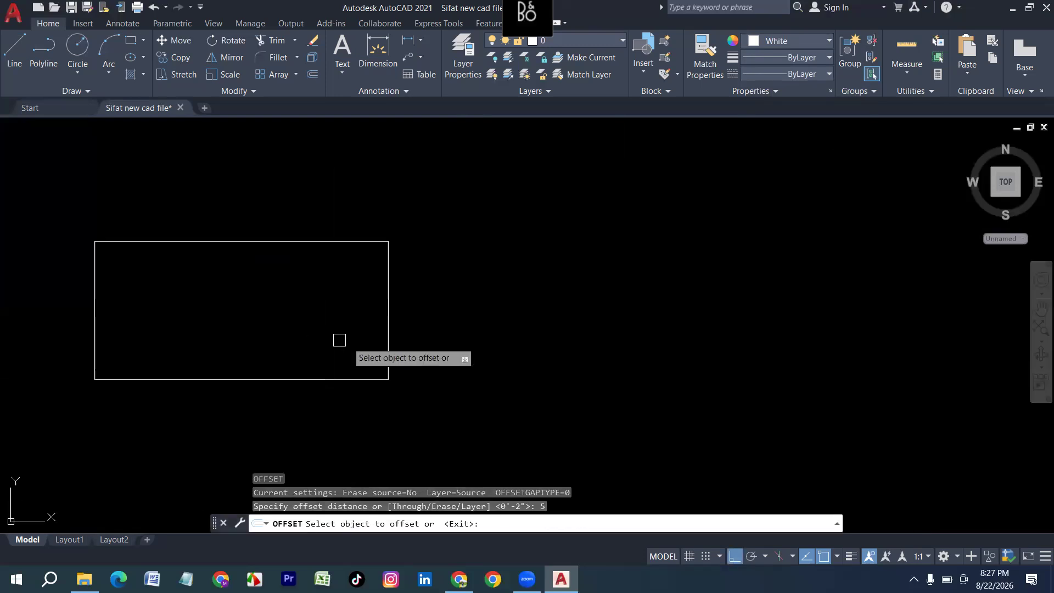
{"action": "left_click", "coordinate": [391, 317]}
{"action": "left_click", "coordinate": [443, 313]}
{"action": "key", "text": "Escape"}
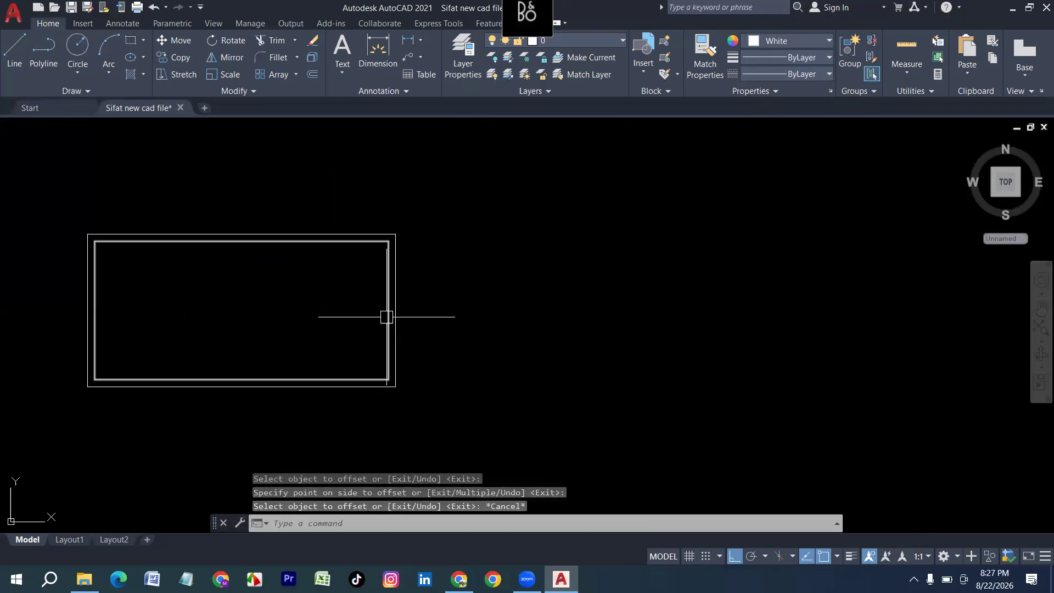
Explode the inner wall rectangle into separate lines.
{"action": "left_click", "coordinate": [386, 313]}
{"action": "type", "text": "x"}
{"action": "key", "text": "Return"}
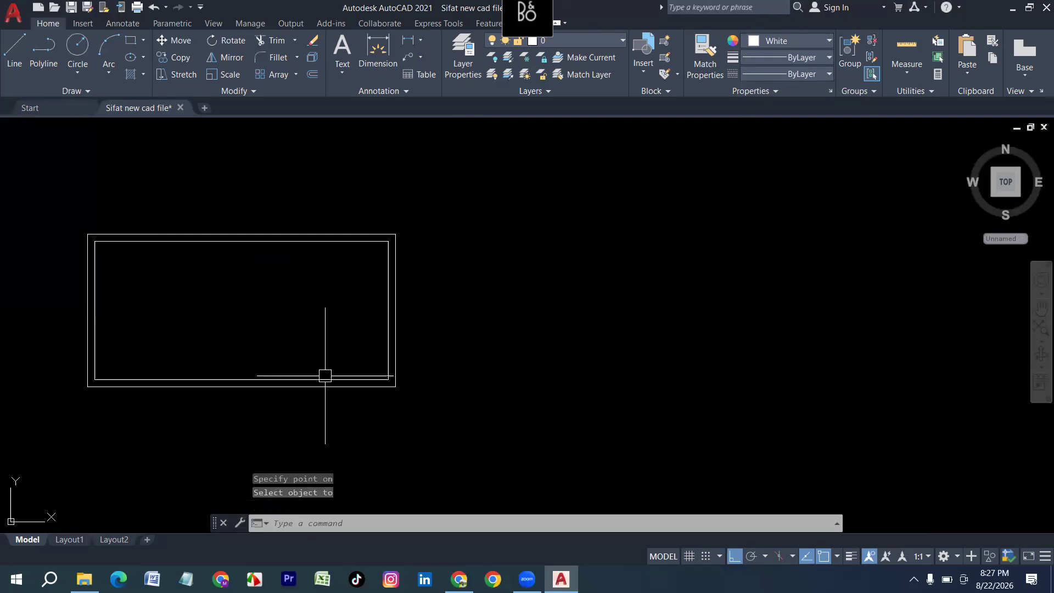
{"action": "key", "text": "Escape"}
Offset the inner rectangle's right edge 4' to the left to mark the landing line.
{"action": "type", "text": "o"}
{"action": "key", "text": "Return"}
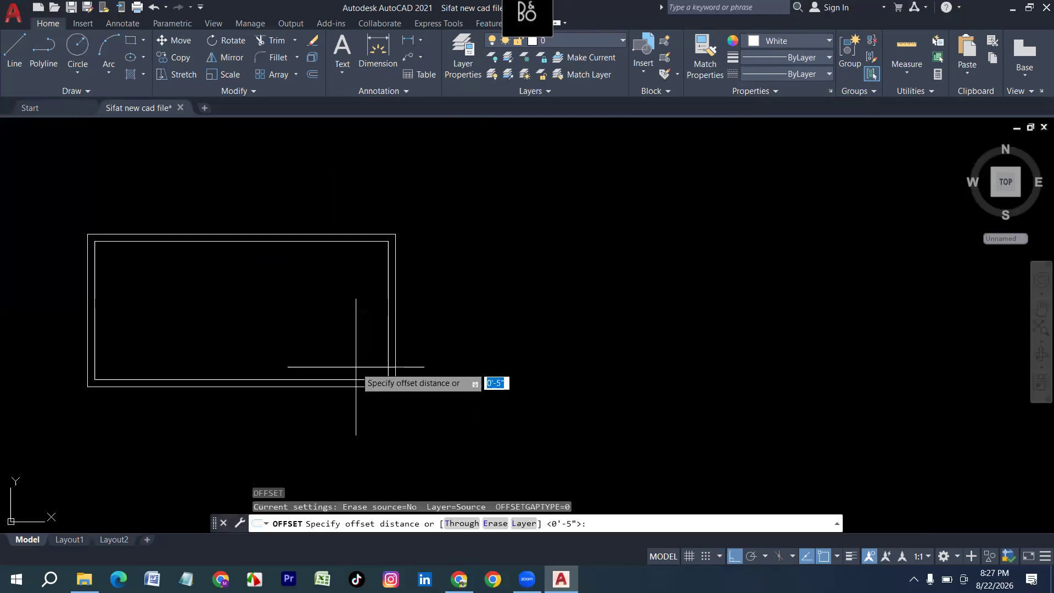
{"action": "type", "text": "4"}
{"action": "key", "text": "Return"}
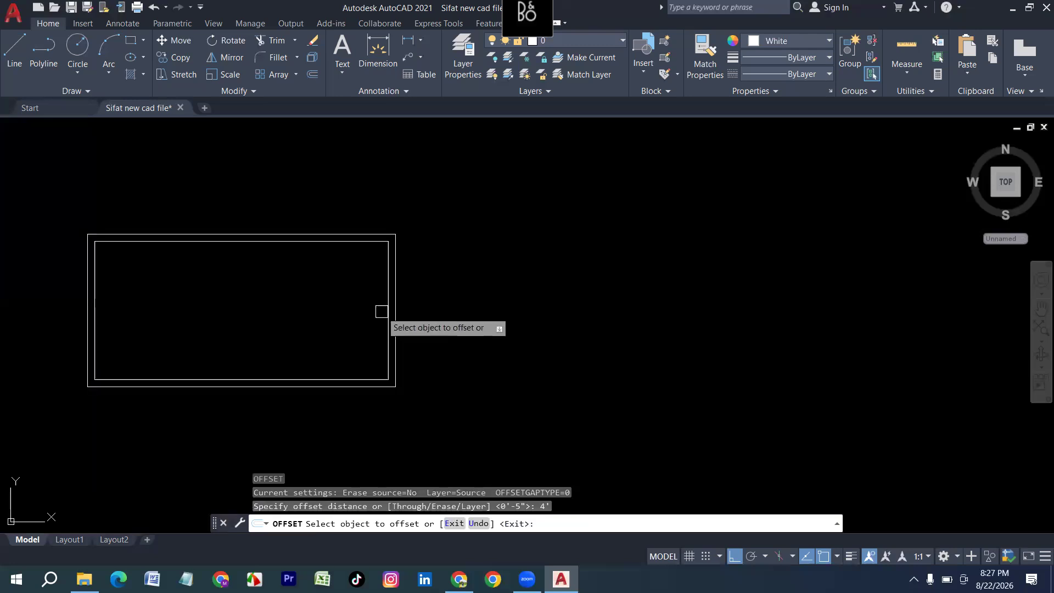
{"action": "left_click", "coordinate": [387, 313]}
{"action": "left_click", "coordinate": [319, 338]}
{"action": "key", "text": "Escape"}
Offset the landing line successively to the left at 10" spacing to create ten more tread lines.
{"action": "type", "text": "o"}
{"action": "key", "text": "Return"}
{"action": "type", "text": "1"}
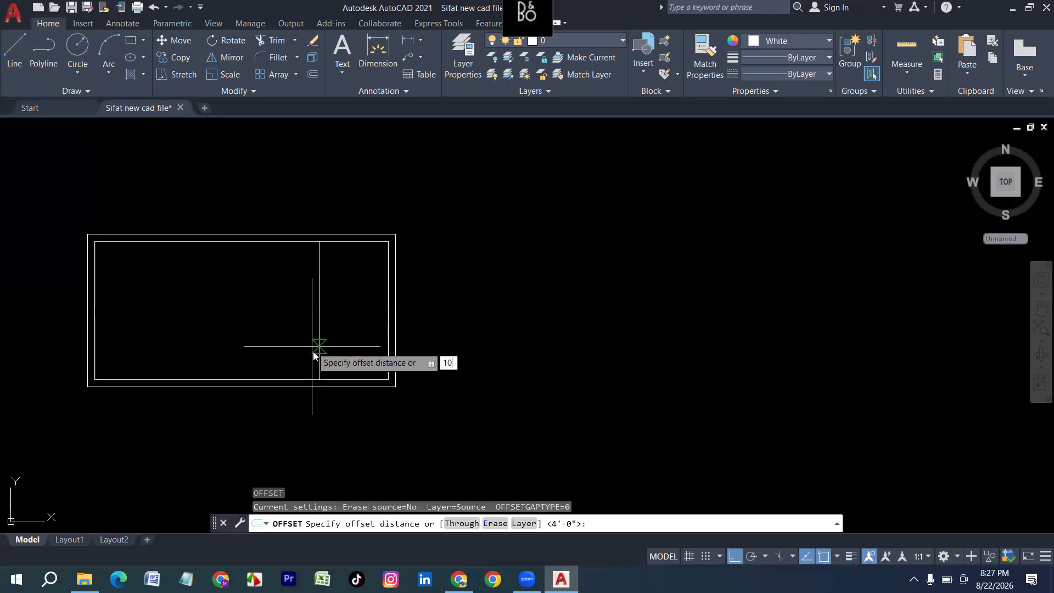
{"action": "type", "text": "0"}
{"action": "key", "text": "Return"}
{"action": "left_click", "coordinate": [318, 313]}
{"action": "left_click", "coordinate": [299, 332]}
{"action": "left_click", "coordinate": [305, 335]}
{"action": "left_click", "coordinate": [278, 337]}
{"action": "left_click", "coordinate": [291, 337]}
{"action": "left_click", "coordinate": [242, 342]}
{"action": "left_click", "coordinate": [220, 338]}
{"action": "left_click", "coordinate": [140, 337]}
{"action": "left_click", "coordinate": [271, 327]}
{"action": "left_click", "coordinate": [248, 324]}
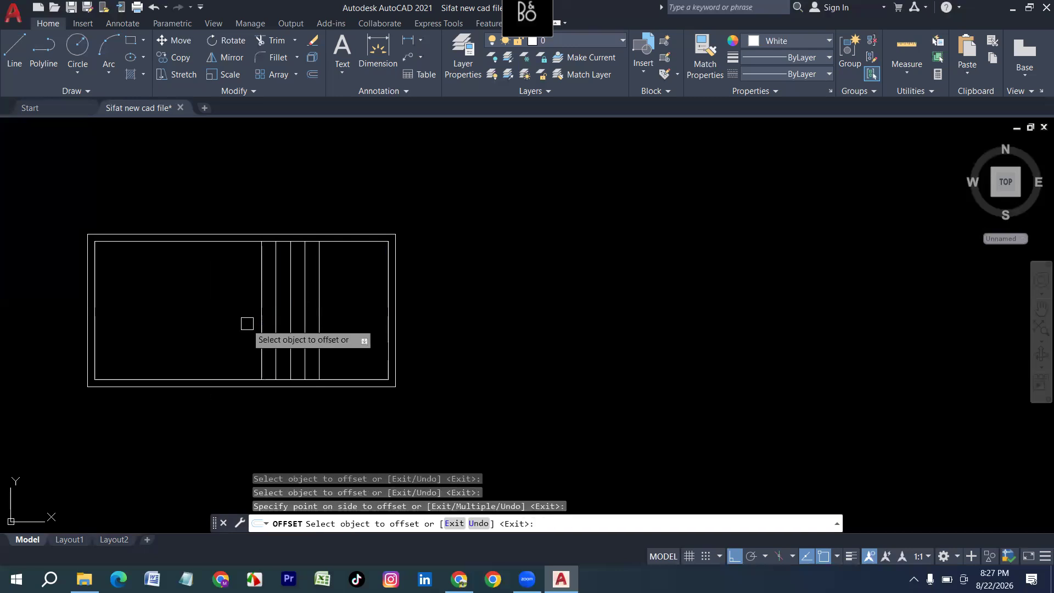
{"action": "left_click", "coordinate": [258, 324]}
{"action": "left_click", "coordinate": [204, 334]}
{"action": "left_click", "coordinate": [245, 325]}
{"action": "left_click", "coordinate": [196, 327]}
{"action": "left_click", "coordinate": [230, 327]}
{"action": "left_click", "coordinate": [217, 326]}
{"action": "left_click", "coordinate": [203, 327]}
{"action": "left_click", "coordinate": [204, 323]}
{"action": "left_click", "coordinate": [187, 322]}
{"action": "left_click", "coordinate": [185, 321]}
{"action": "left_click", "coordinate": [116, 320]}
{"action": "key", "text": "Escape"}
Draw a horizontal line across the treads from the leftmost tread line's midpoint to the rightmost tread line's midpoint.
{"action": "type", "text": "l"}
{"action": "key", "text": "Return"}
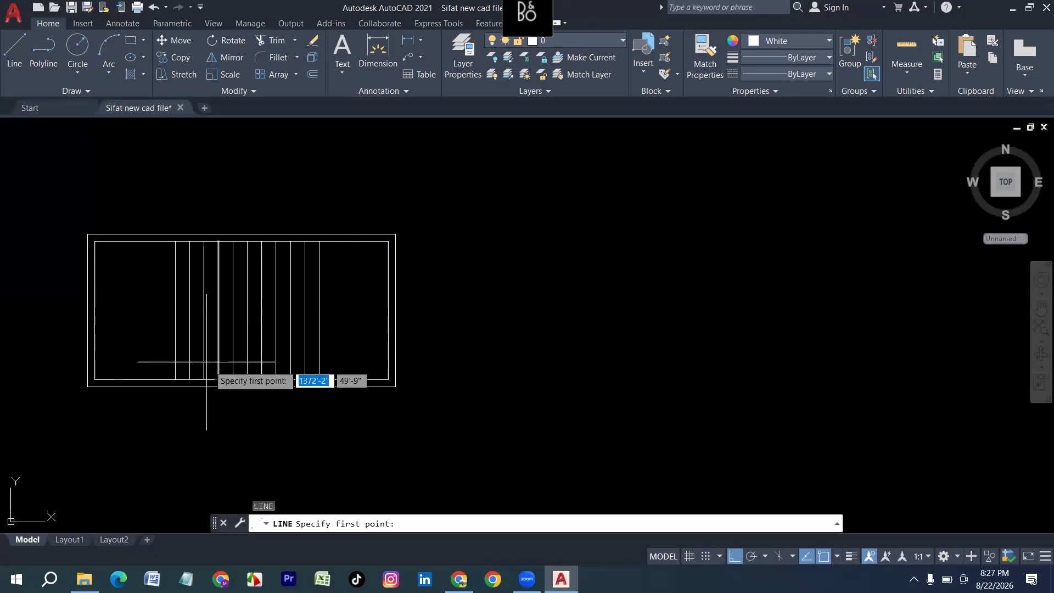
{"action": "left_click", "coordinate": [175, 310]}
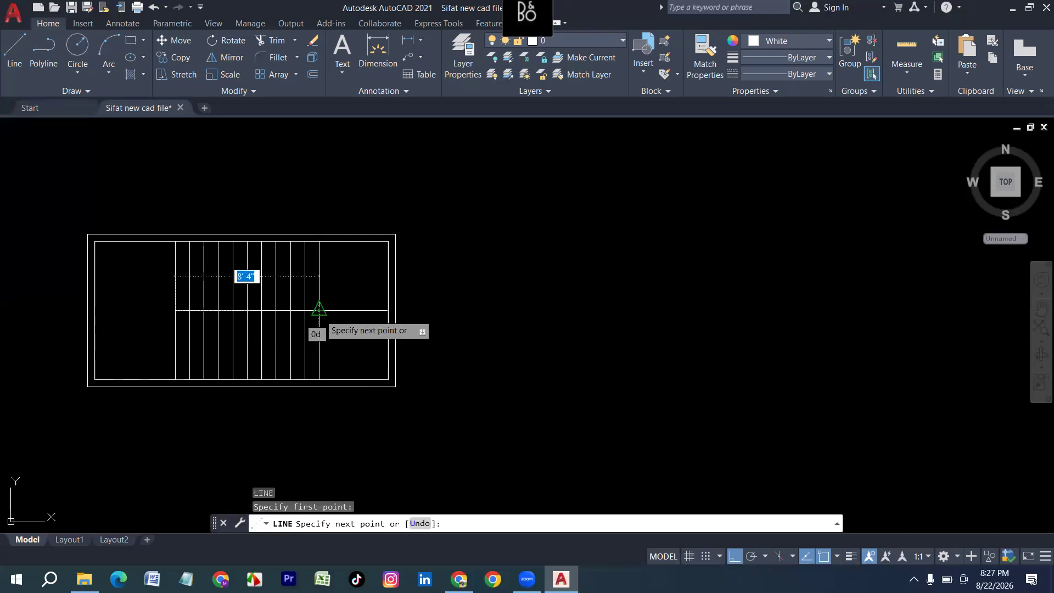
{"action": "left_click", "coordinate": [319, 311]}
{"action": "key", "text": "Return"}
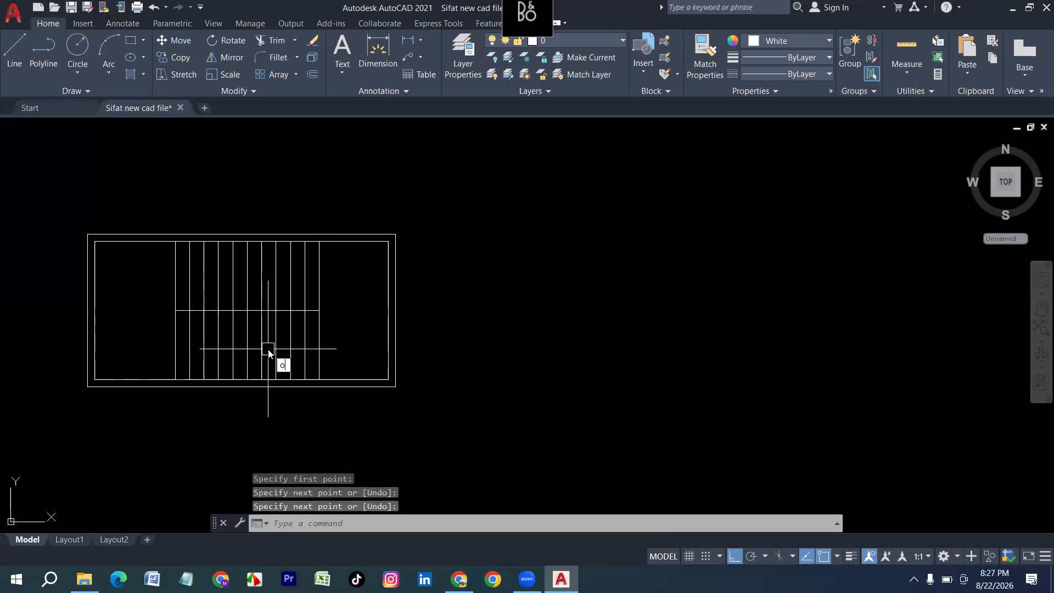
Offset the horizontal centre line 2" above and below, and delete the original centre line.
{"action": "key", "text": "Return"}
{"action": "type", "text": "2"}
{"action": "key", "text": "Return"}
{"action": "scroll", "coordinate": [211, 305], "scroll_direction": "up", "scroll_amount": 4}
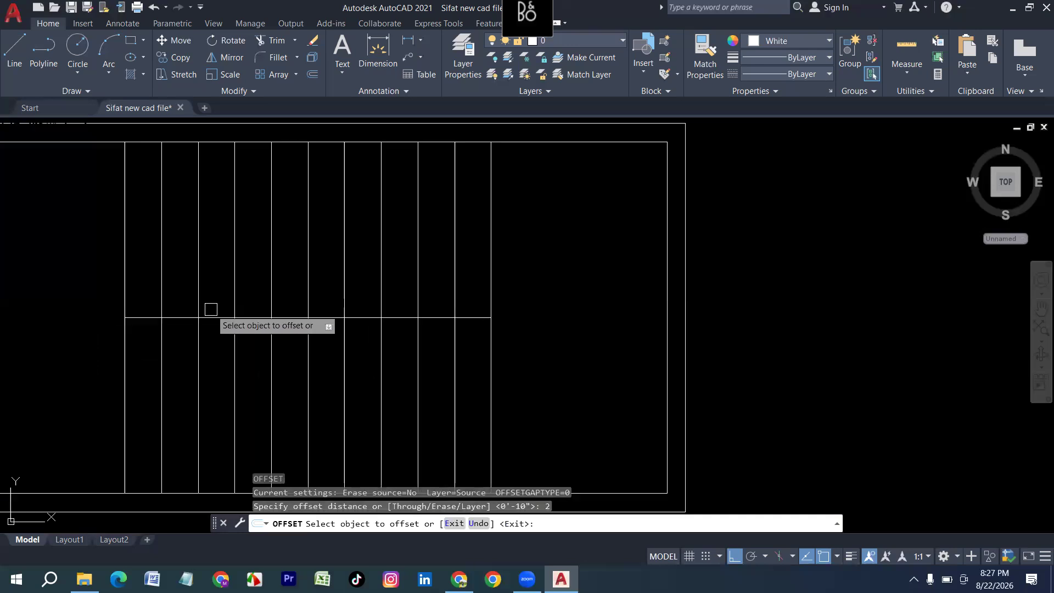
{"action": "left_click", "coordinate": [250, 317]}
{"action": "left_click", "coordinate": [241, 313]}
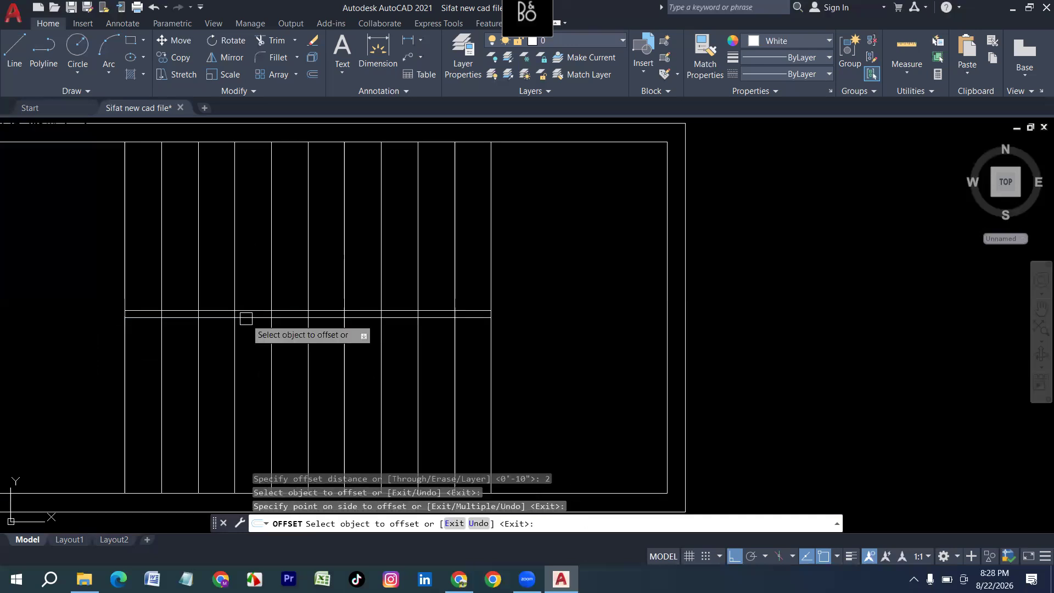
{"action": "left_click", "coordinate": [252, 316]}
{"action": "left_click", "coordinate": [253, 343]}
{"action": "key", "text": "Escape"}
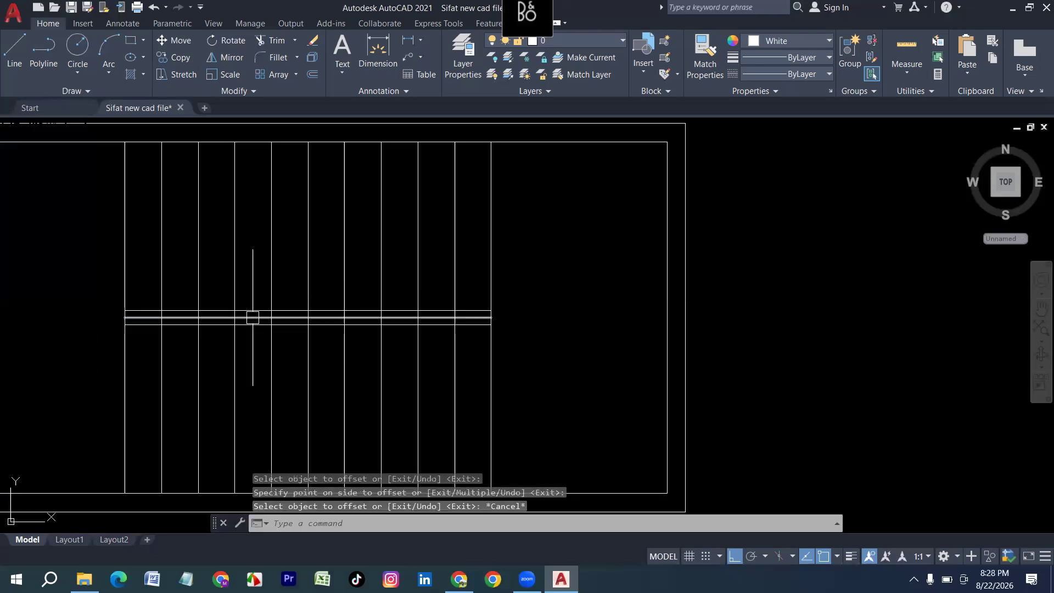
{"action": "left_click", "coordinate": [254, 317]}
{"action": "key", "text": "Delete"}
Trim the inner tread line segments between the two horizontal centre lines, leaving the two end tread lines whole.
{"action": "type", "text": "t or"}
{"action": "key", "text": "Return"}
{"action": "scroll", "coordinate": [466, 325], "scroll_direction": "up", "scroll_amount": 4}
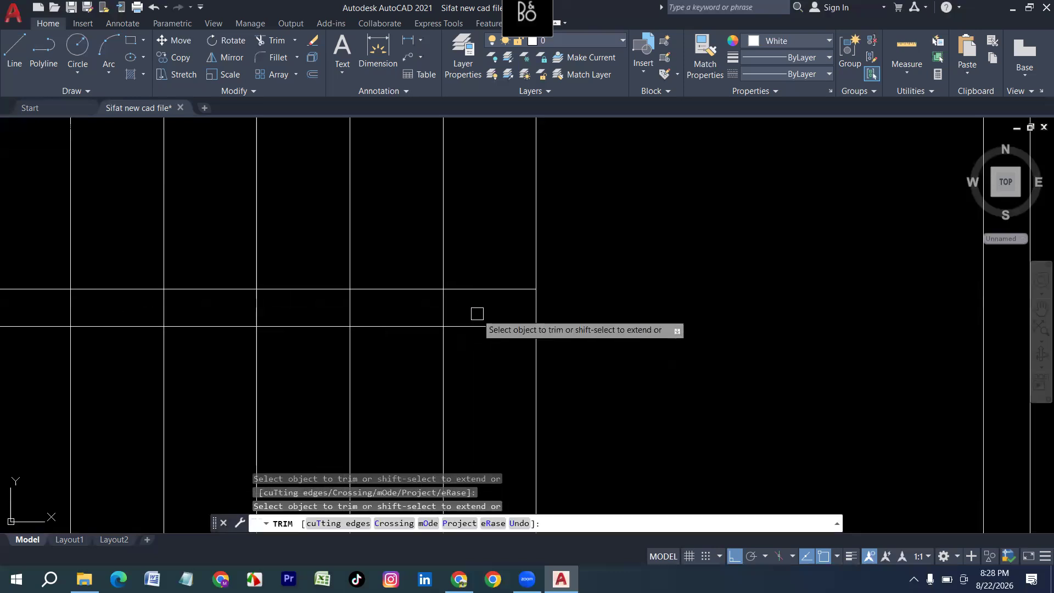
{"action": "left_click_drag", "start_coordinate": [477, 313], "coordinate": [472, 309]}
{"action": "scroll", "coordinate": [472, 310], "scroll_direction": "down", "scroll_amount": 2}
{"action": "scroll", "coordinate": [141, 309], "scroll_direction": "down", "scroll_amount": 4}
{"action": "scroll", "coordinate": [73, 307], "scroll_direction": "up", "scroll_amount": 2}
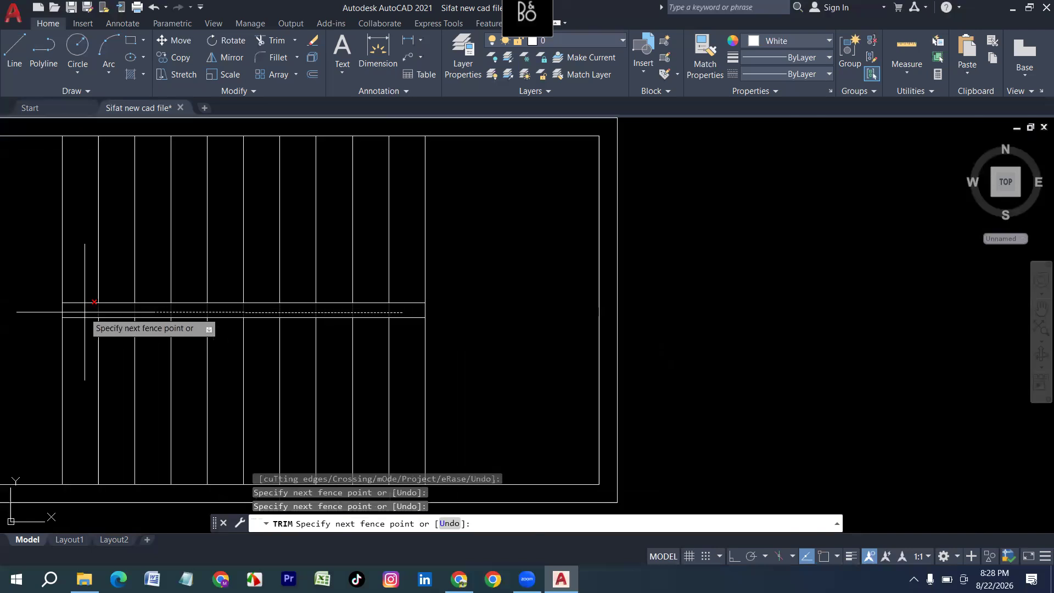
{"action": "left_click", "coordinate": [85, 312]}
{"action": "scroll", "coordinate": [558, 343], "scroll_direction": "down", "scroll_amount": 2}
{"action": "key", "text": "Escape"}
{"action": "middle_click_drag", "start_coordinate": [565, 345], "coordinate": [488, 375]}
{"action": "scroll", "coordinate": [477, 349], "scroll_direction": "down", "scroll_amount": 4}
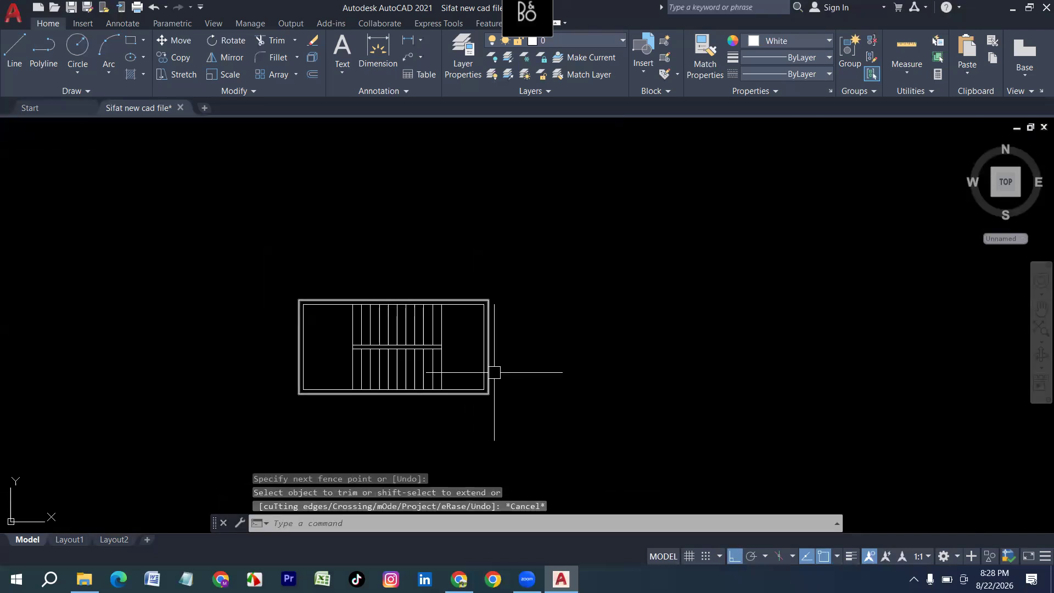
{"action": "middle_click_drag", "start_coordinate": [513, 374], "coordinate": [417, 379]}
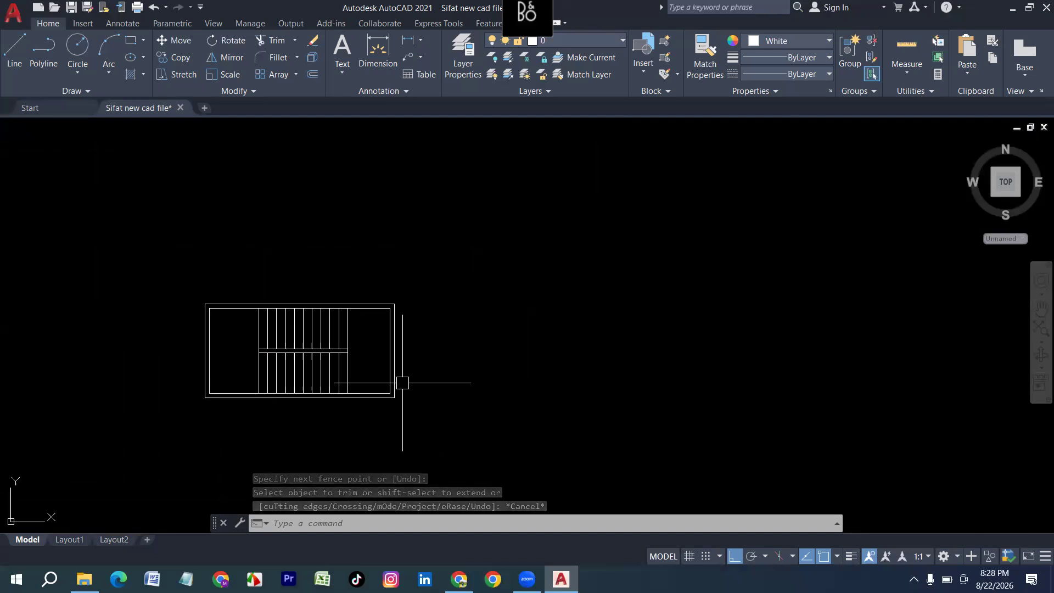